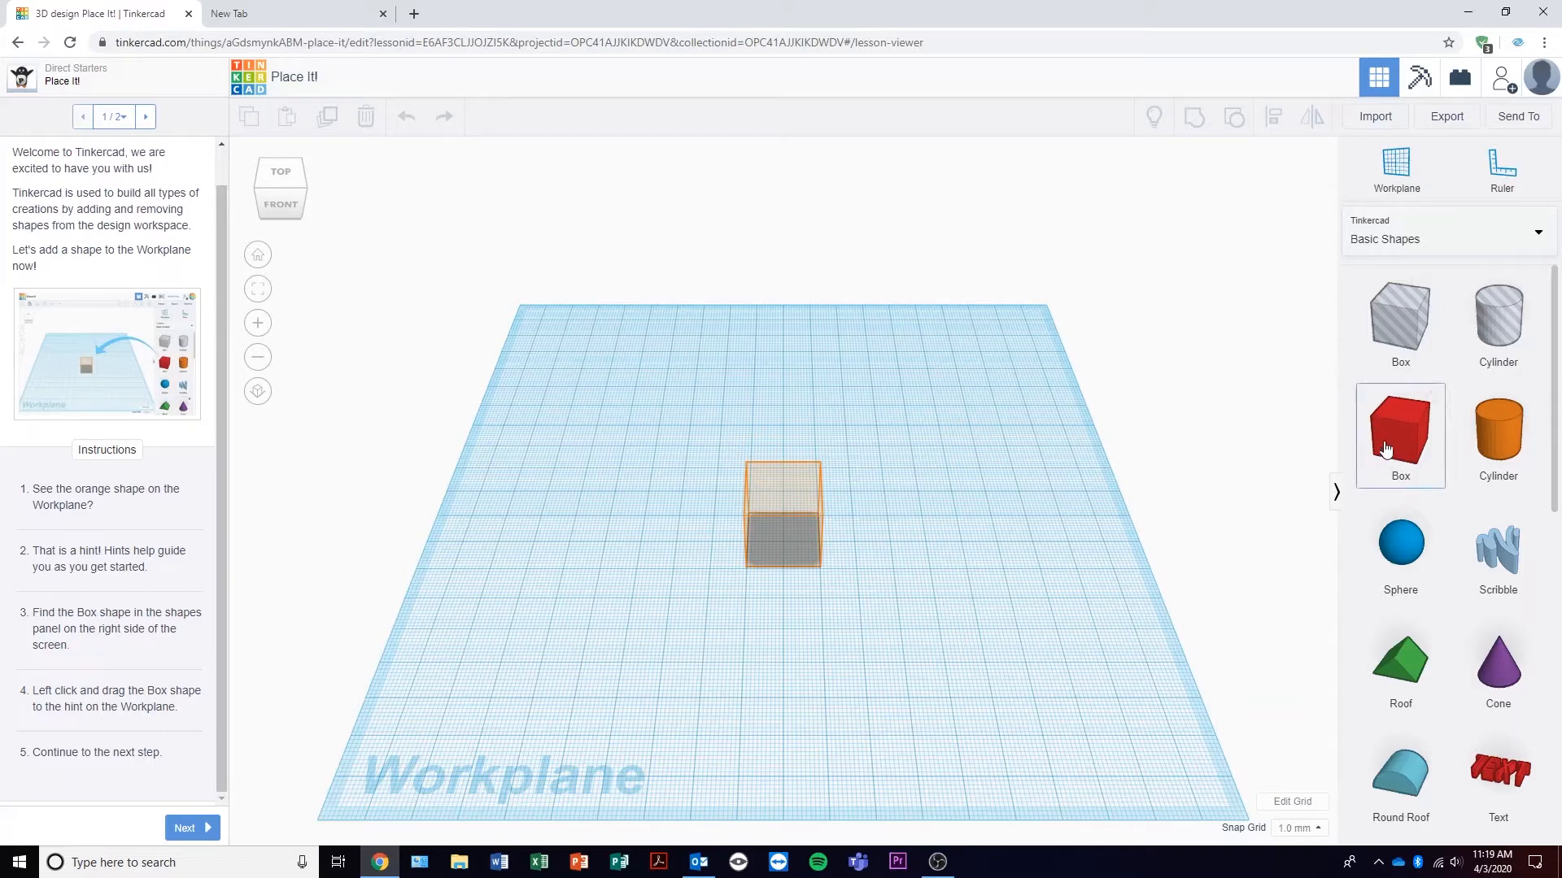
Place a solid red box on the orange hint on the workplane and continue to the View It! lesson.
{"action": "left_click_drag", "start_coordinate": [1410, 446], "coordinate": [784, 540]}
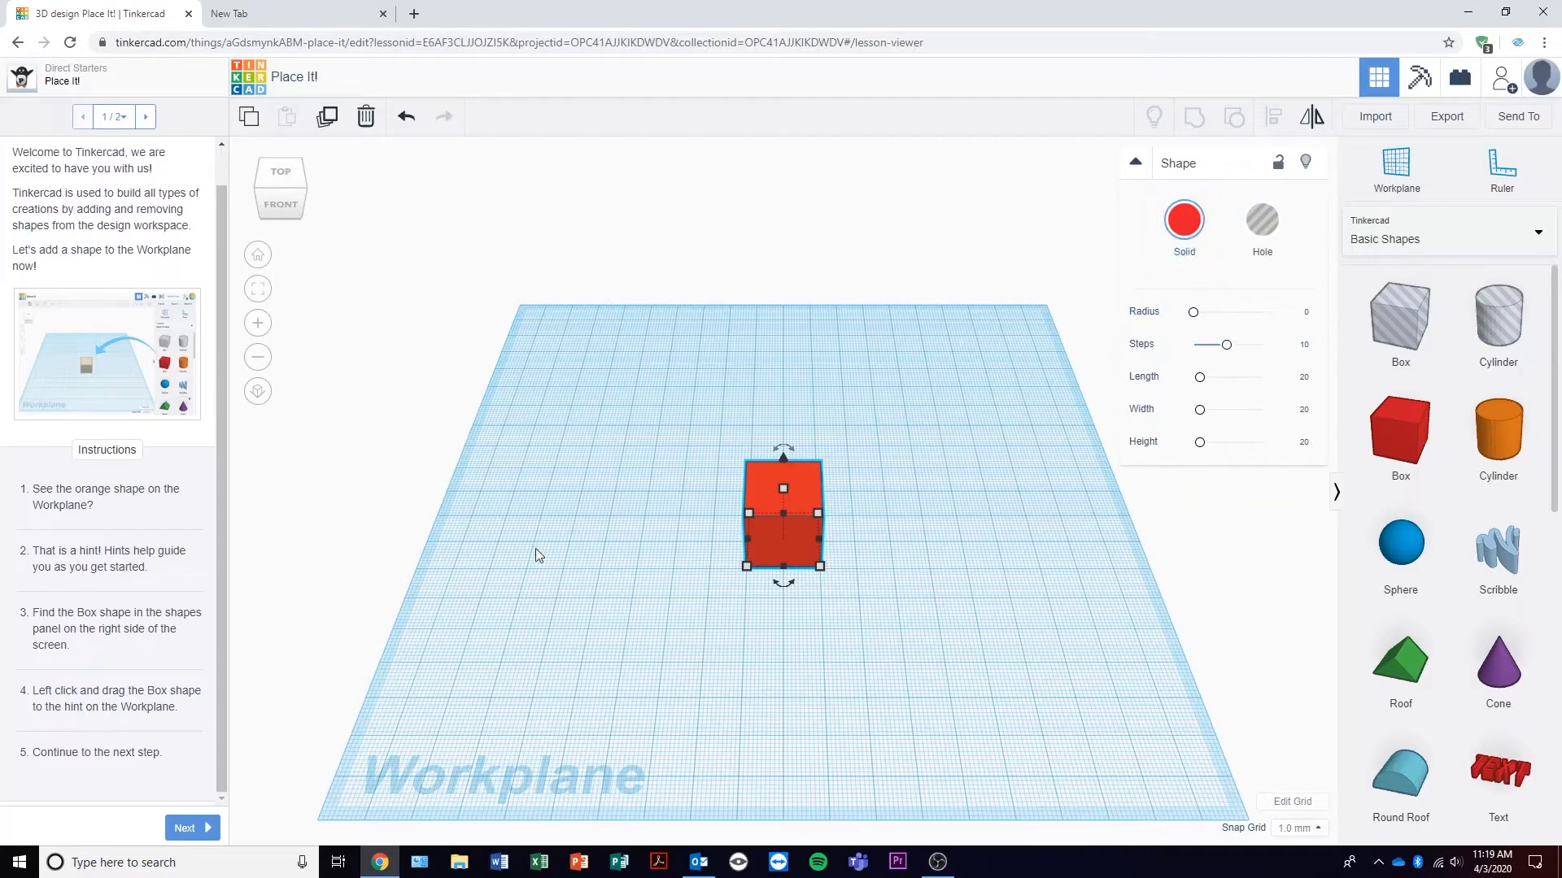
{"action": "left_click", "coordinate": [186, 830]}
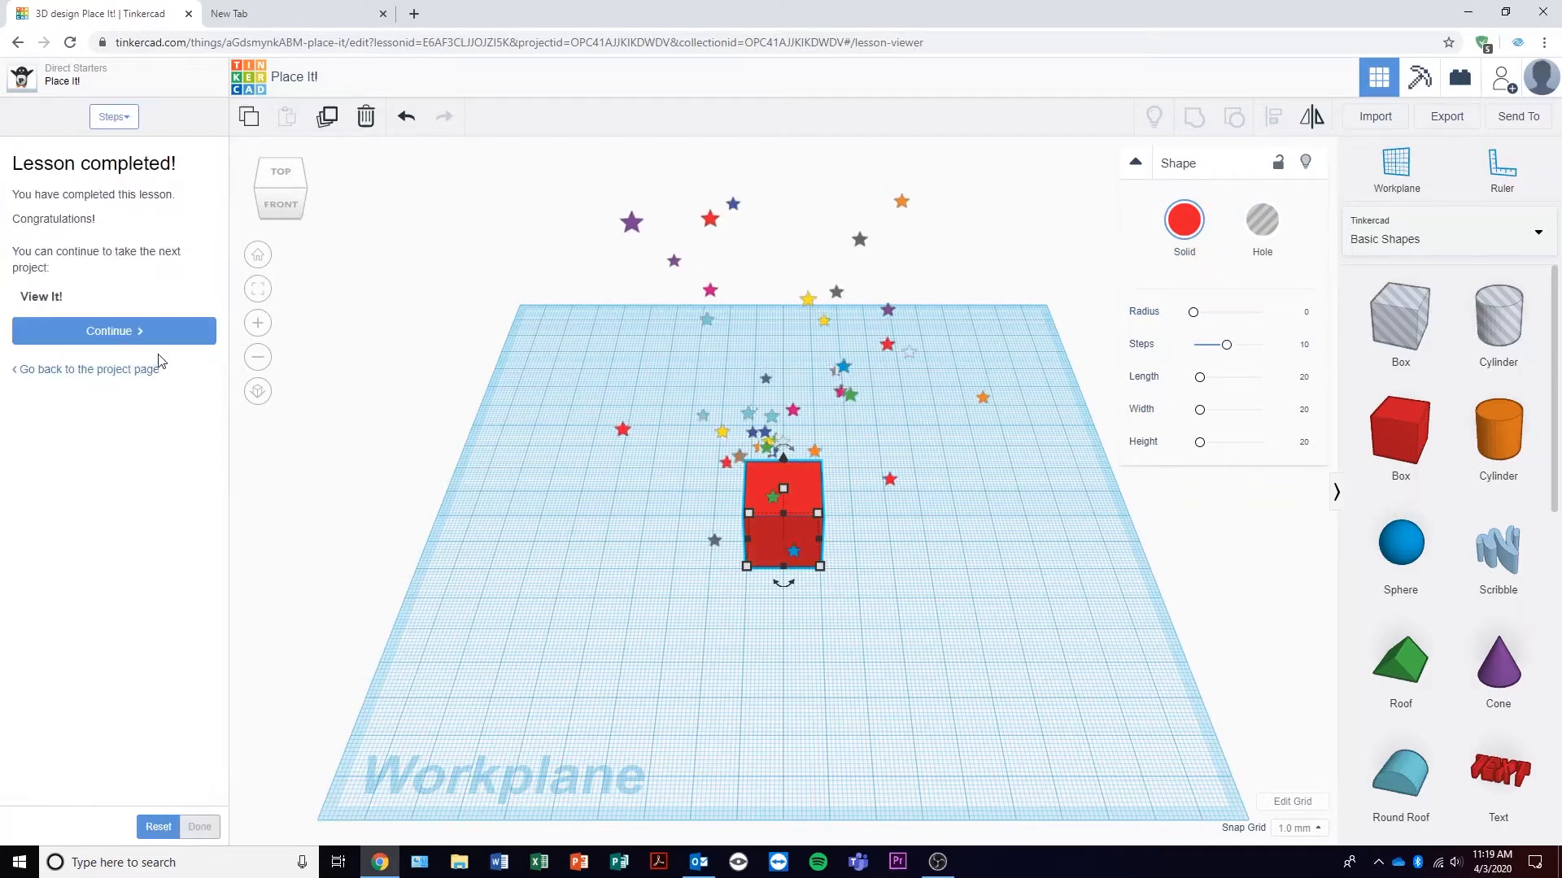
{"action": "left_click", "coordinate": [86, 340]}
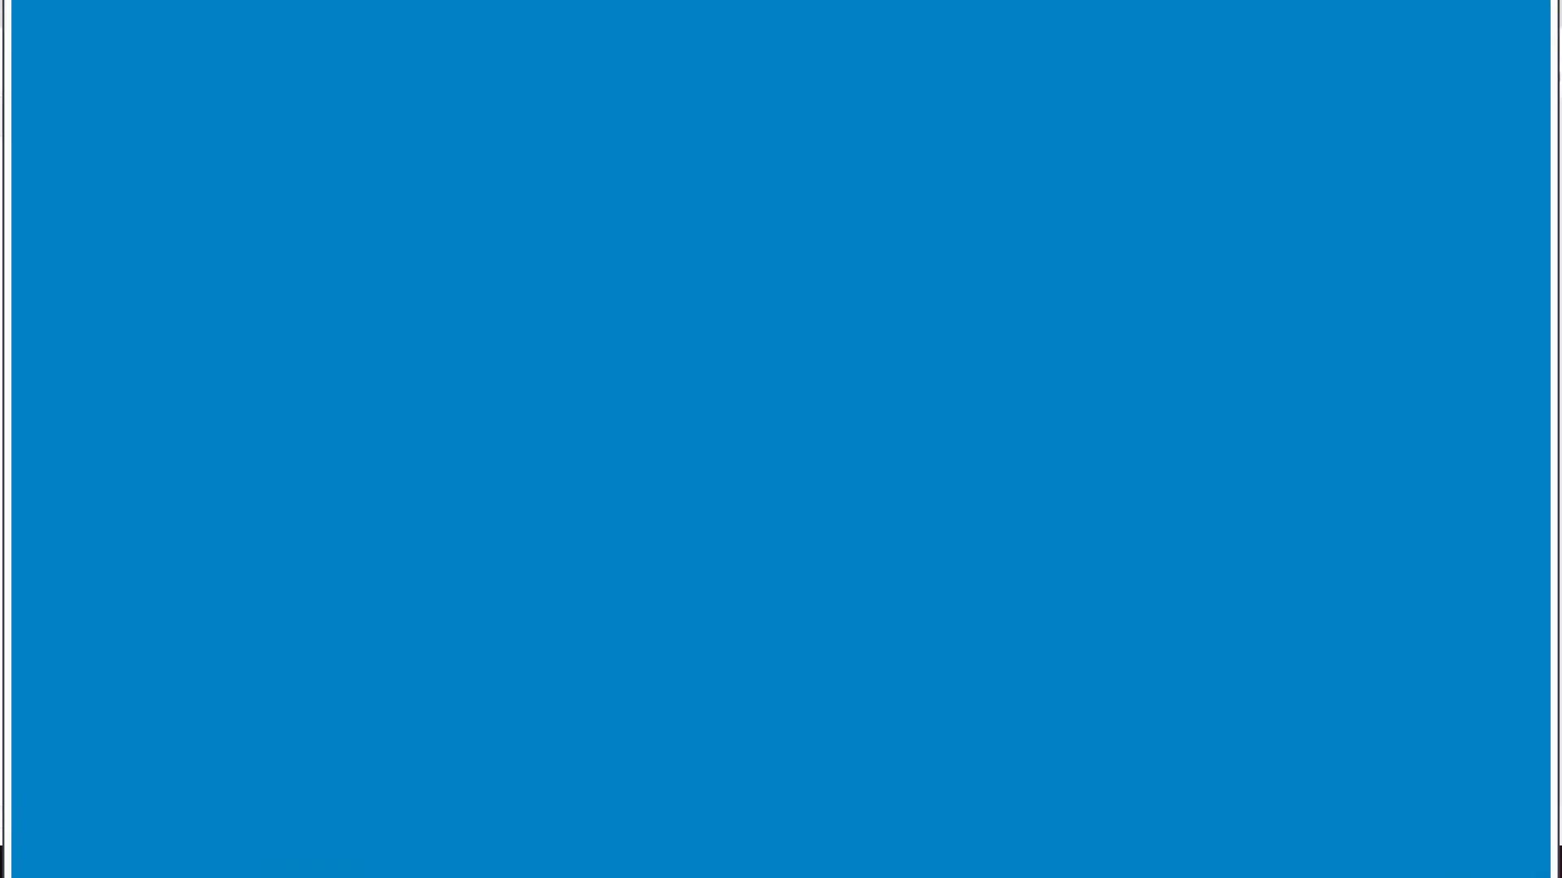
Practise orbiting and zooming around the labelled cube, completing the View It! lesson and continuing to Move It!
{"action": "scroll", "coordinate": [190, 547], "scroll_direction": "down", "scroll_amount": 1}
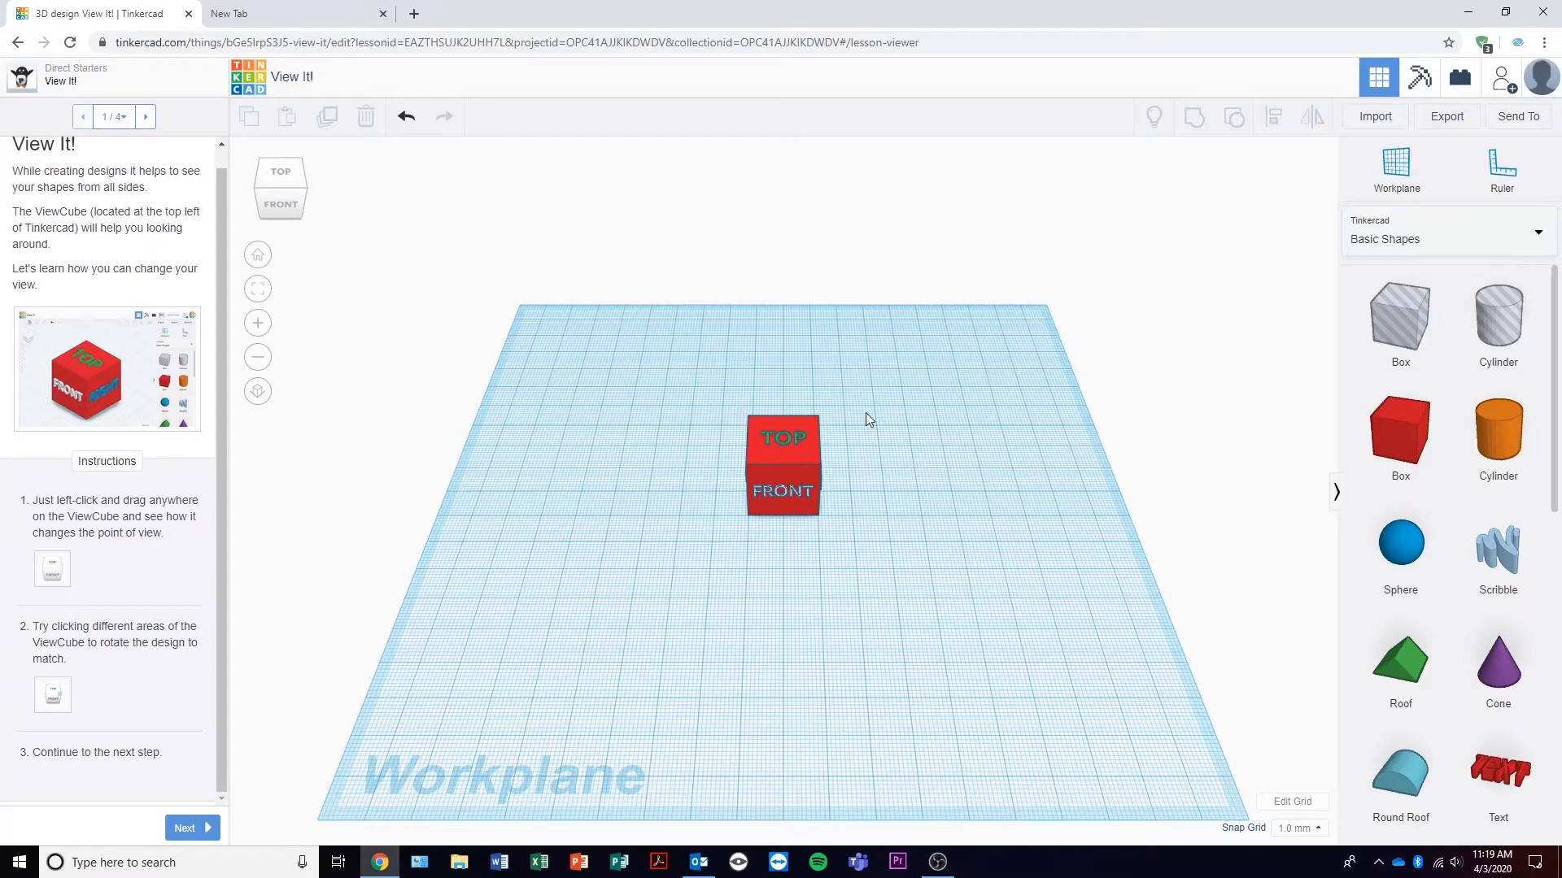
{"action": "left_click", "coordinate": [300, 189]}
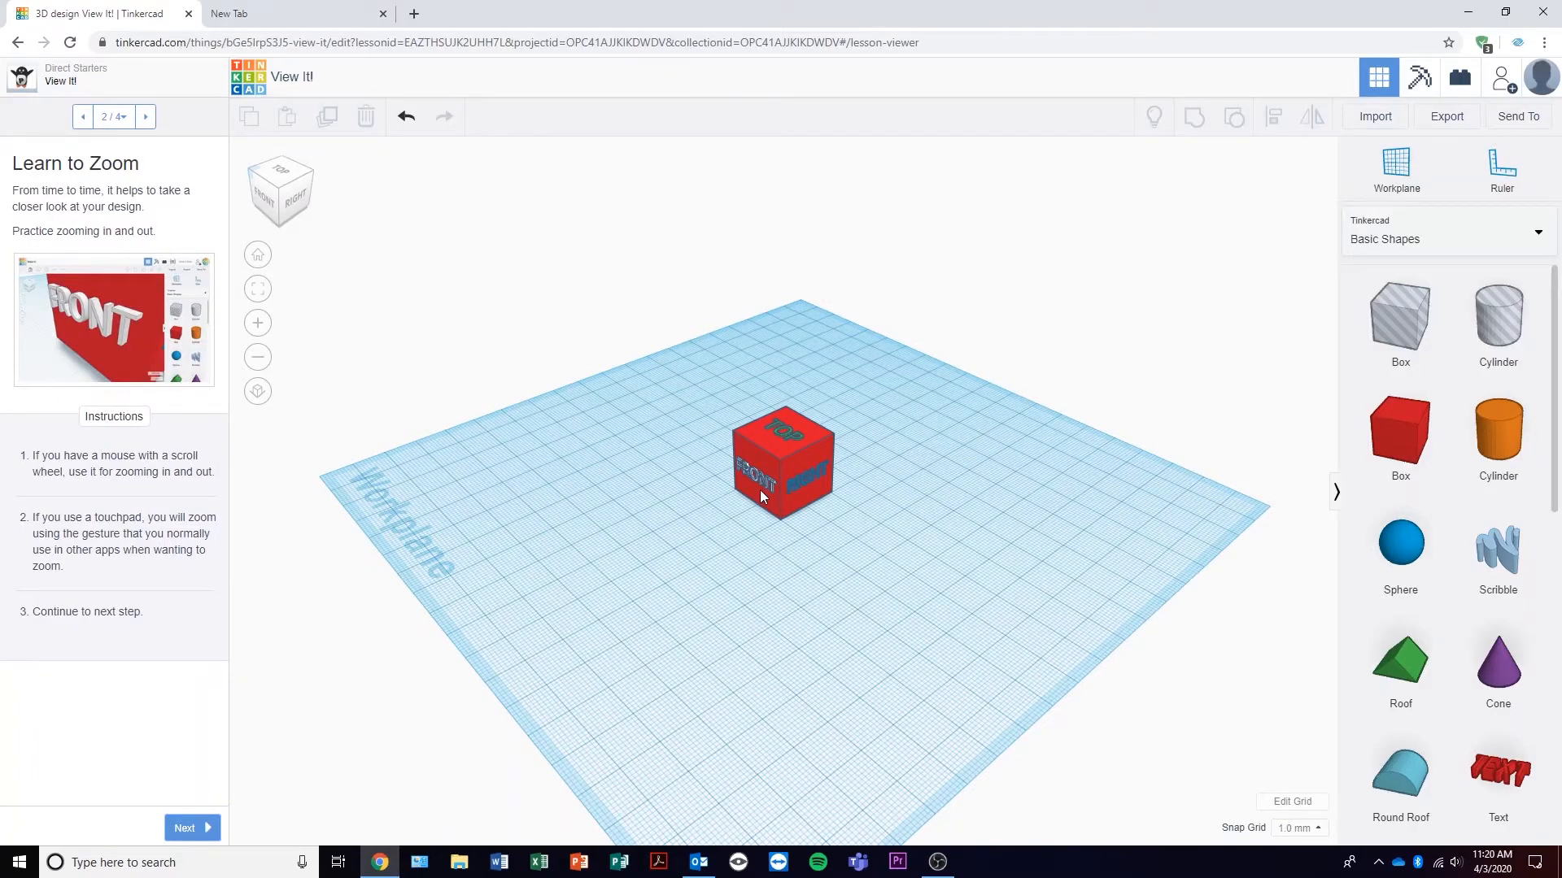
{"action": "scroll", "coordinate": [753, 477], "scroll_direction": "up", "scroll_amount": 5}
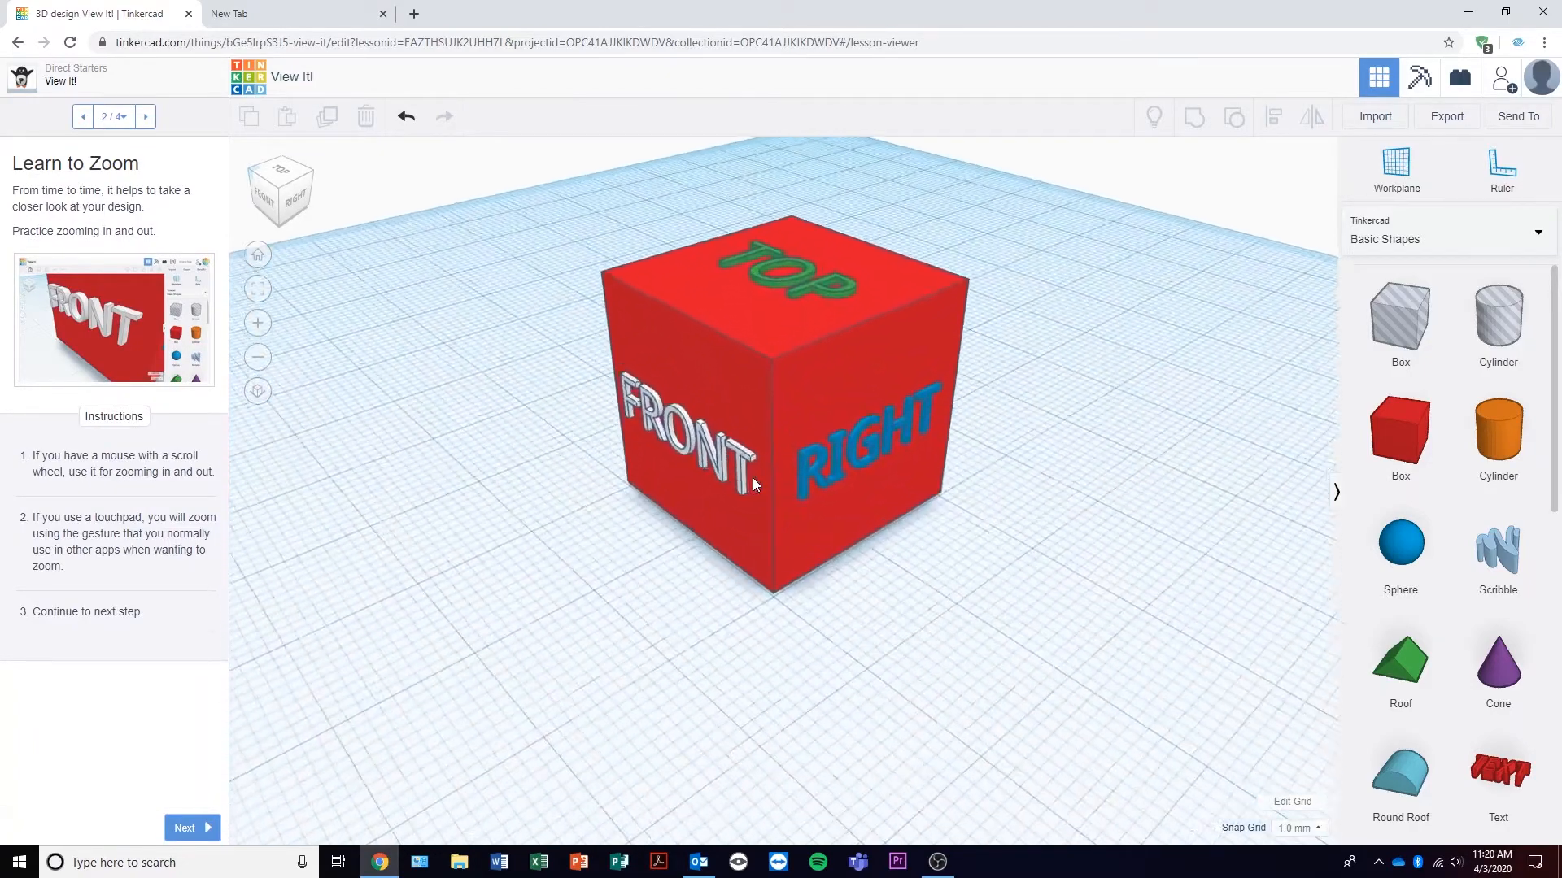
{"action": "scroll", "coordinate": [753, 477], "scroll_direction": "down", "scroll_amount": 5}
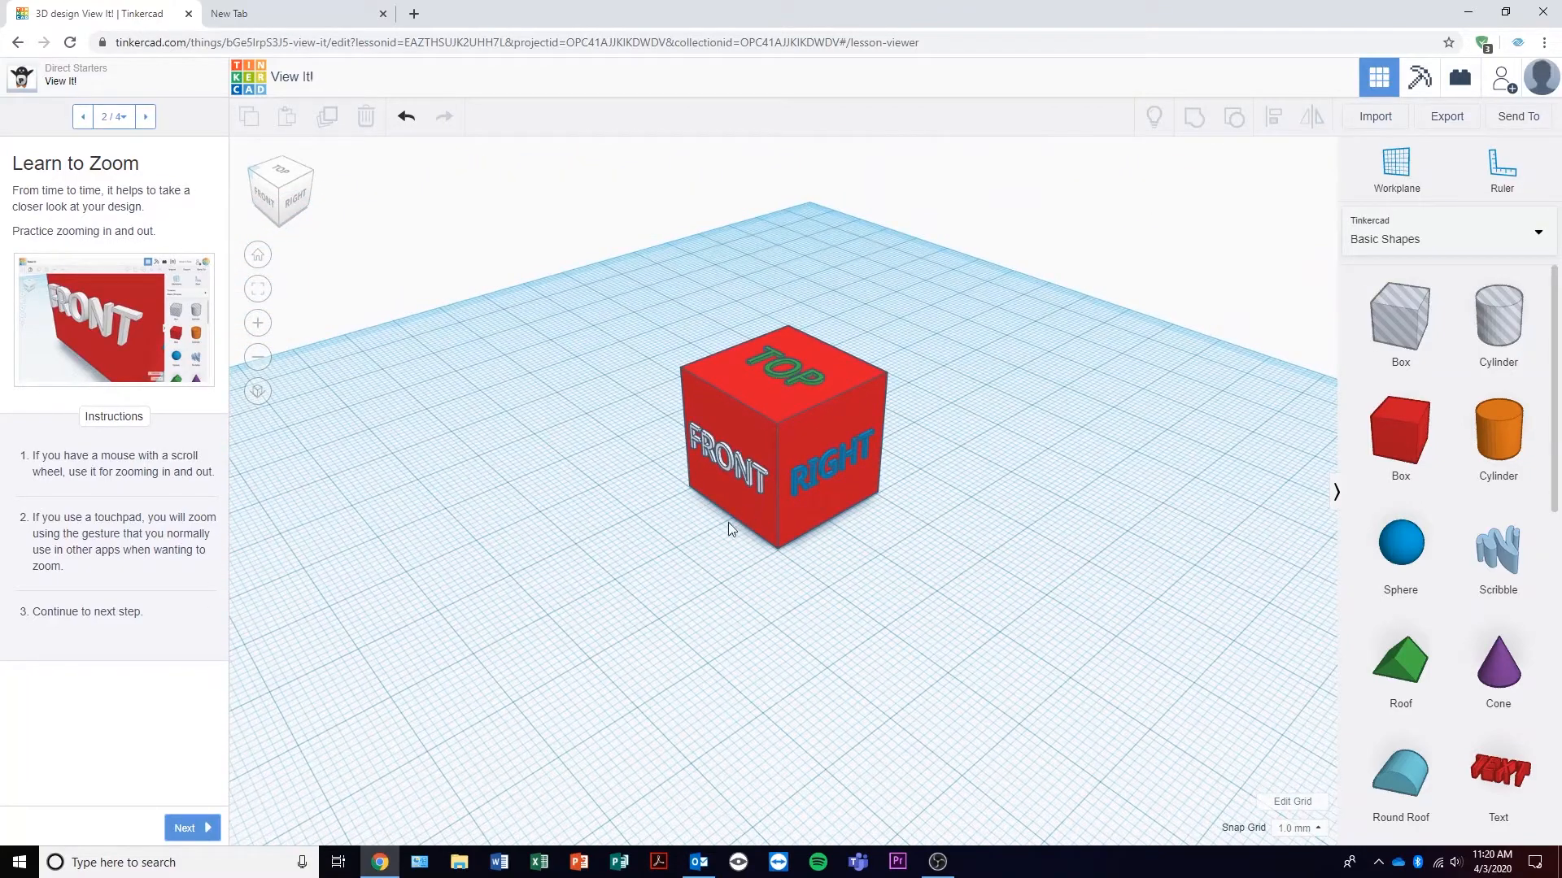
{"action": "right_click_drag", "start_coordinate": [683, 538], "coordinate": [708, 515]}
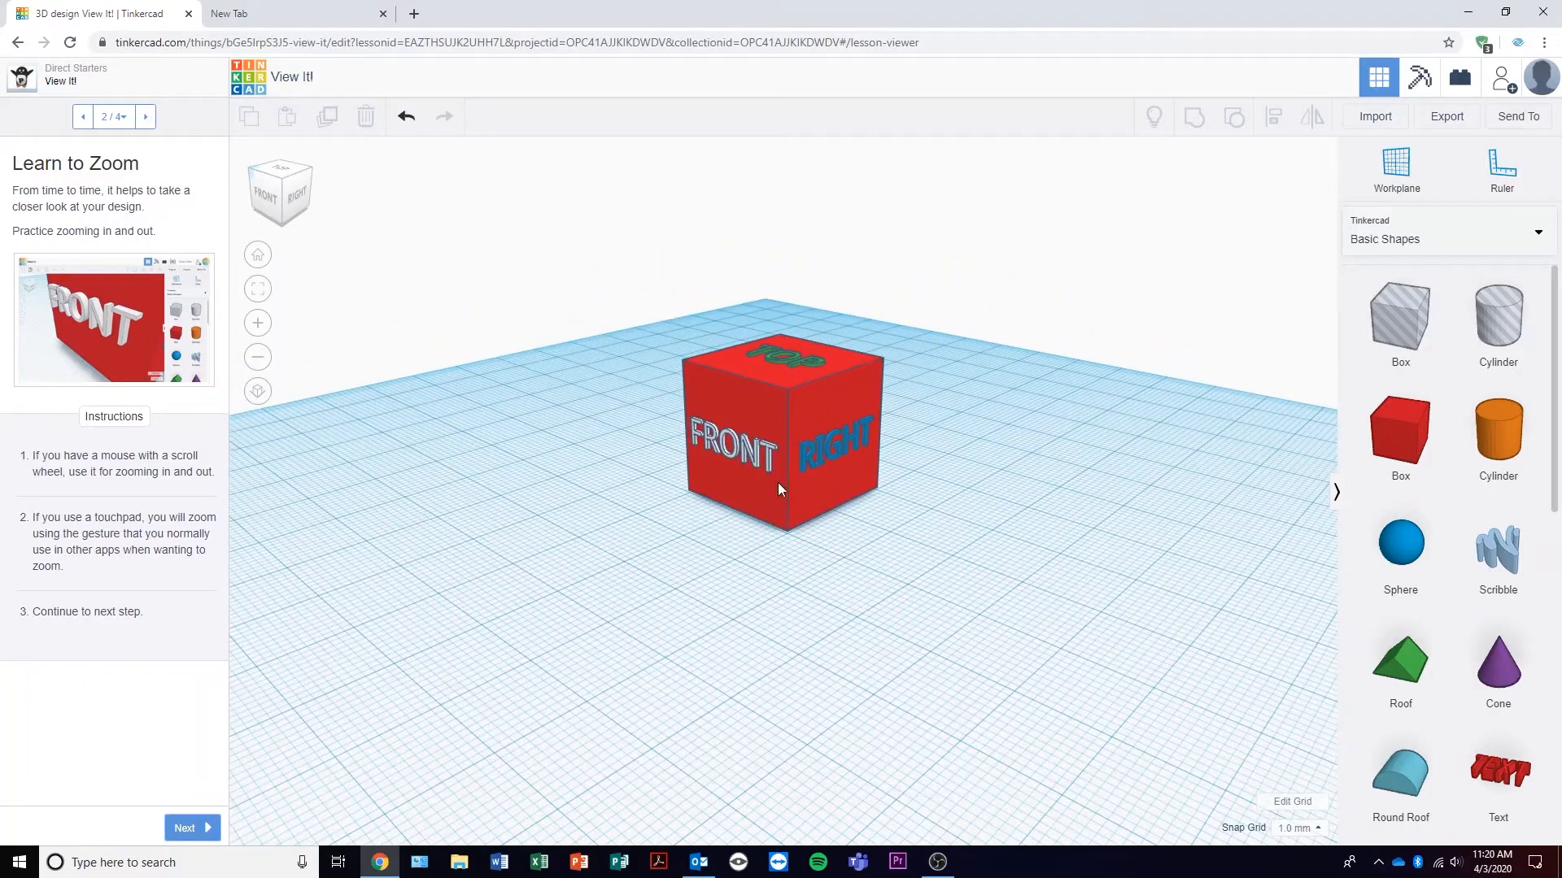
{"action": "left_click", "coordinate": [184, 828]}
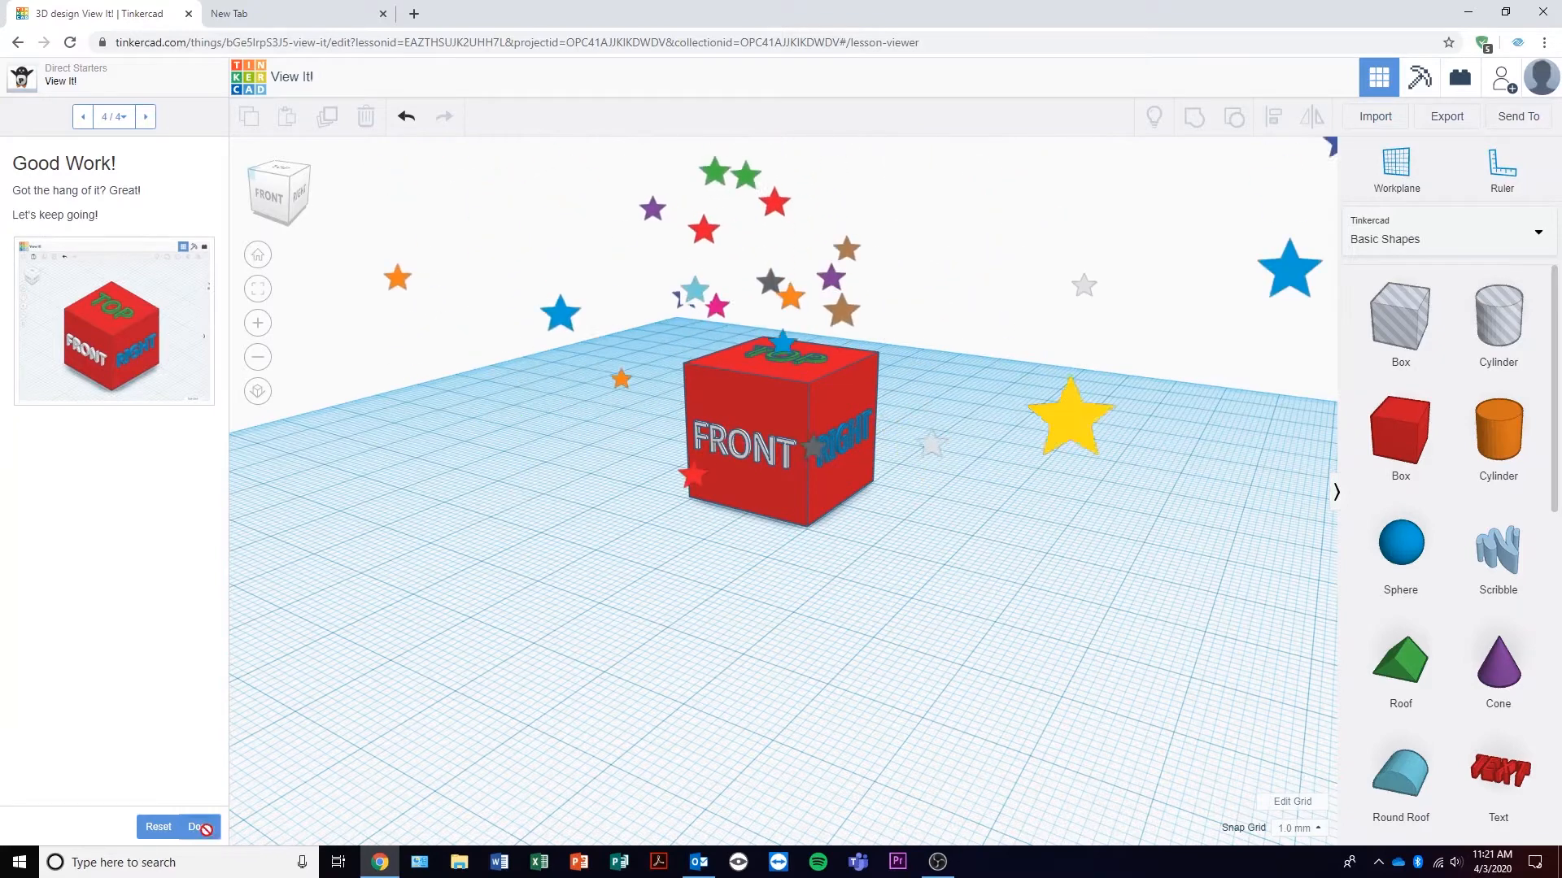
{"action": "left_click", "coordinate": [203, 830]}
{"action": "left_click", "coordinate": [47, 331]}
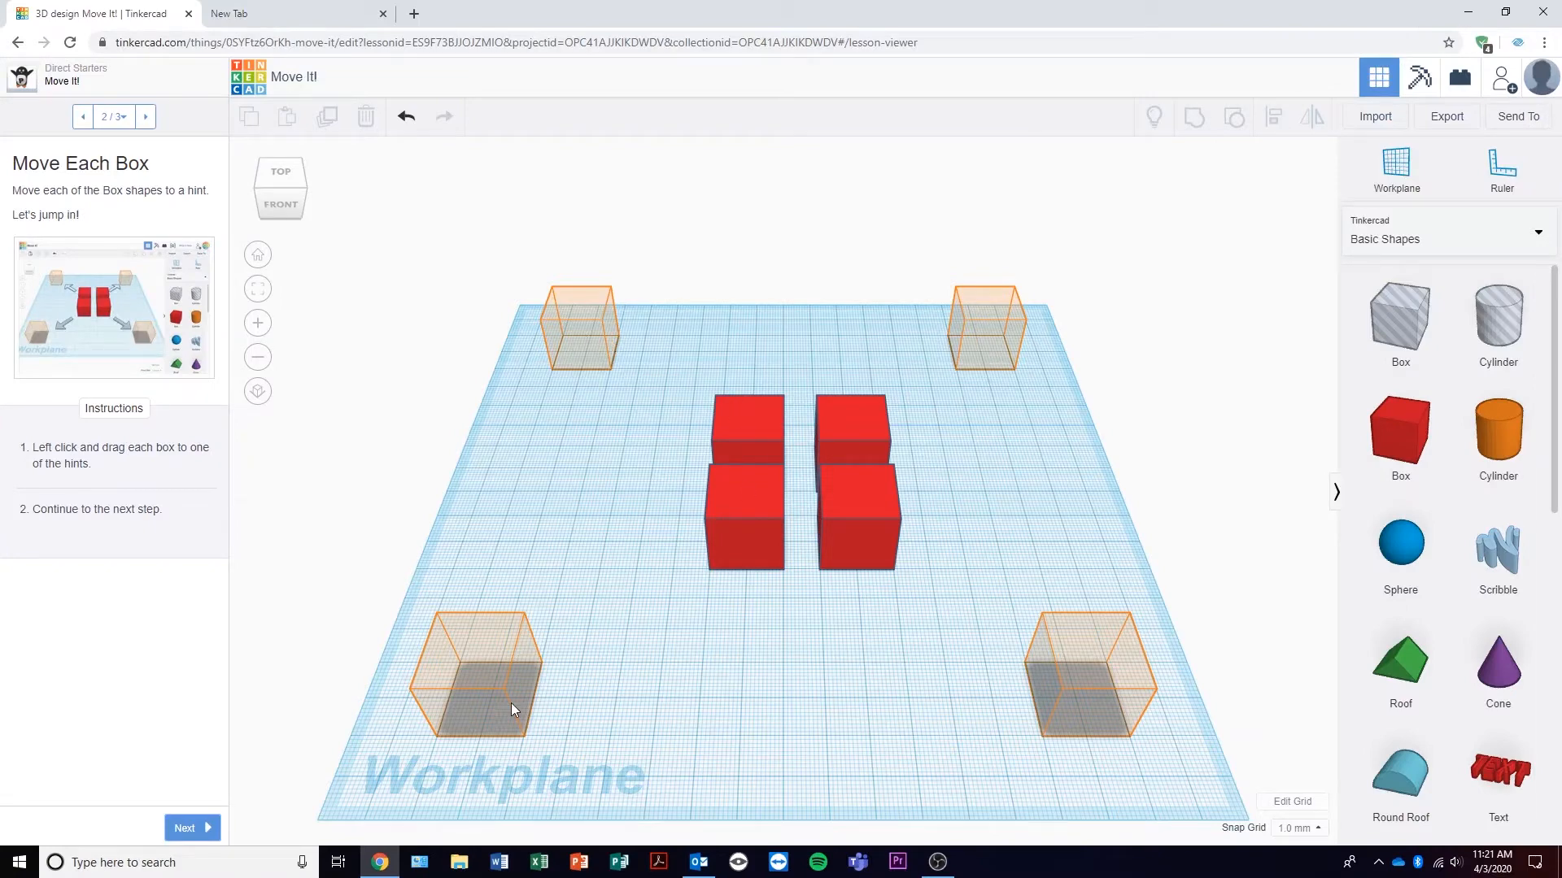
Move the two rear boxes onto the orange hints at the workplane's back-left and back-right corners.
{"action": "left_click", "coordinate": [746, 426]}
{"action": "left_click_drag", "start_coordinate": [772, 422], "coordinate": [598, 306]}
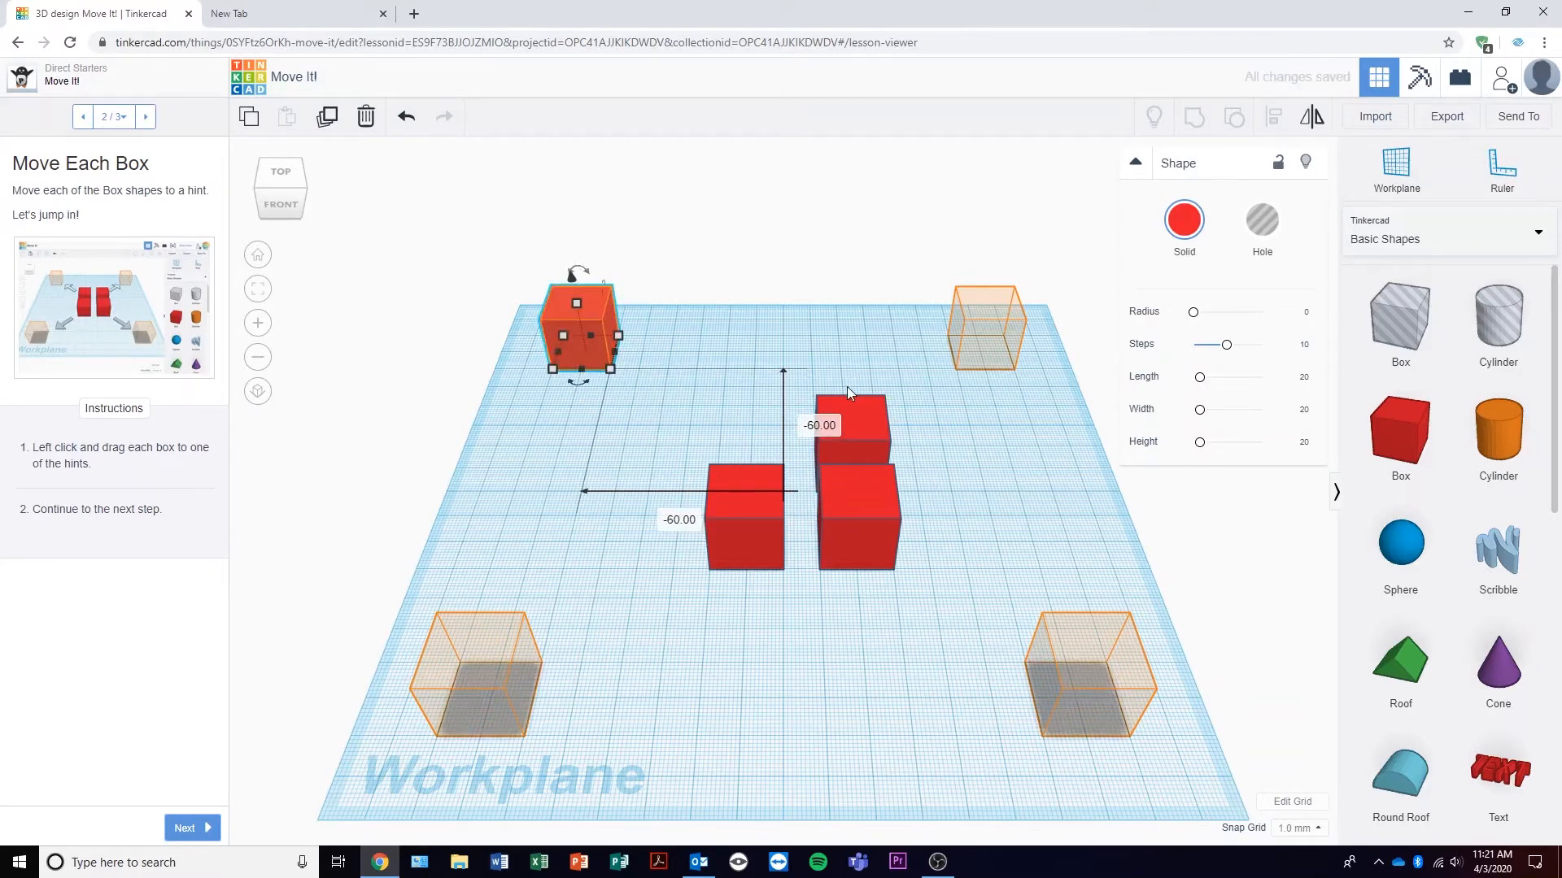
{"action": "left_click", "coordinate": [949, 382]}
{"action": "left_click_drag", "start_coordinate": [859, 420], "coordinate": [978, 315]}
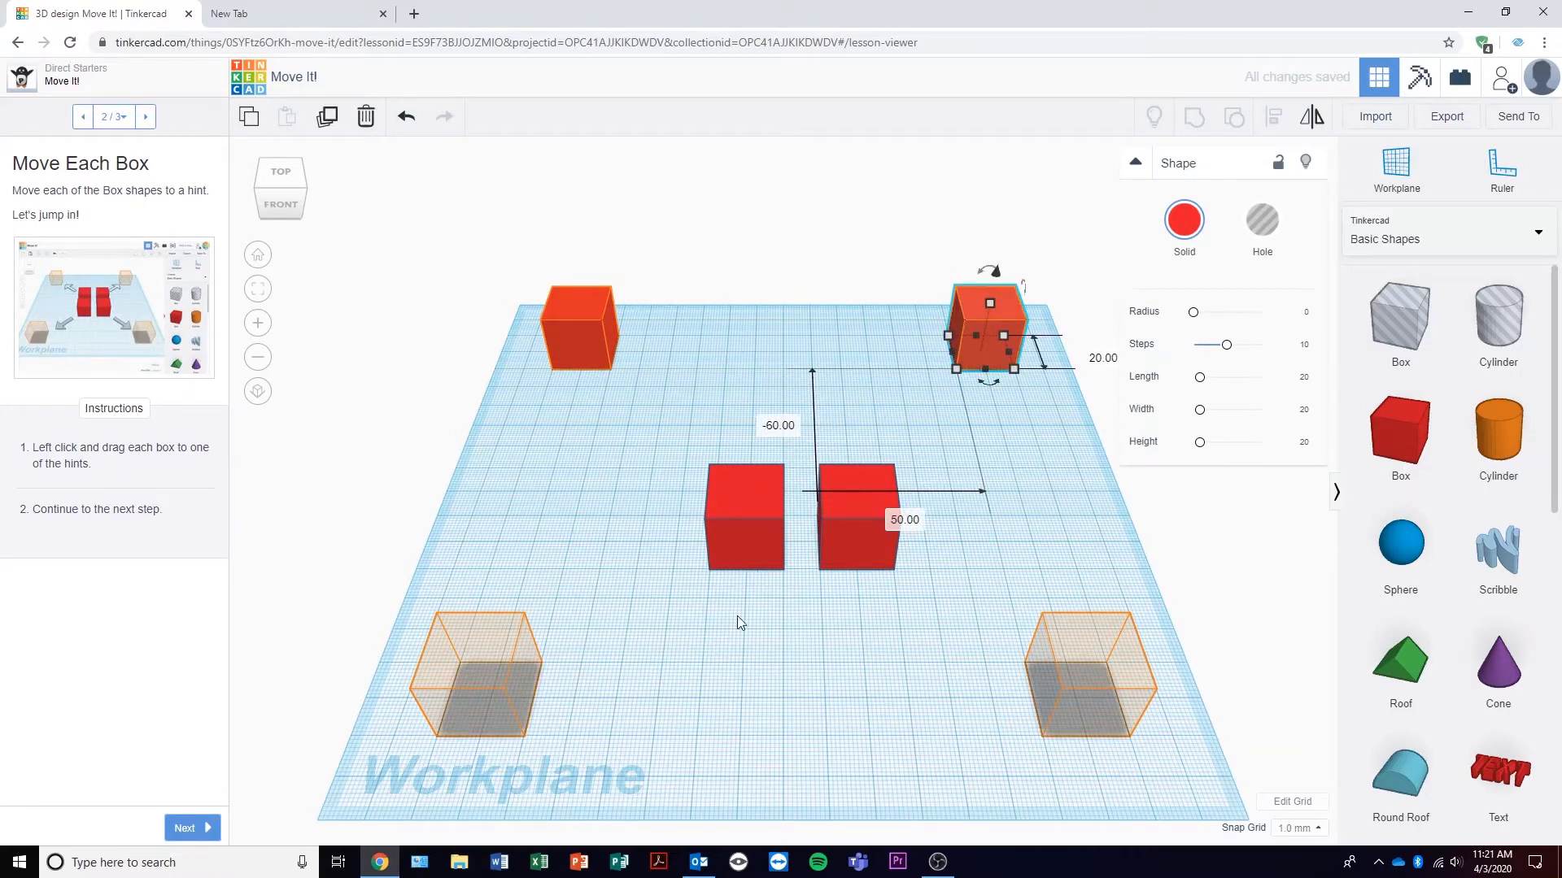
Move the two remaining boxes onto the hints at the workplane's front corners and proceed to the Rotate Each Box exercise.
{"action": "left_click", "coordinate": [749, 498]}
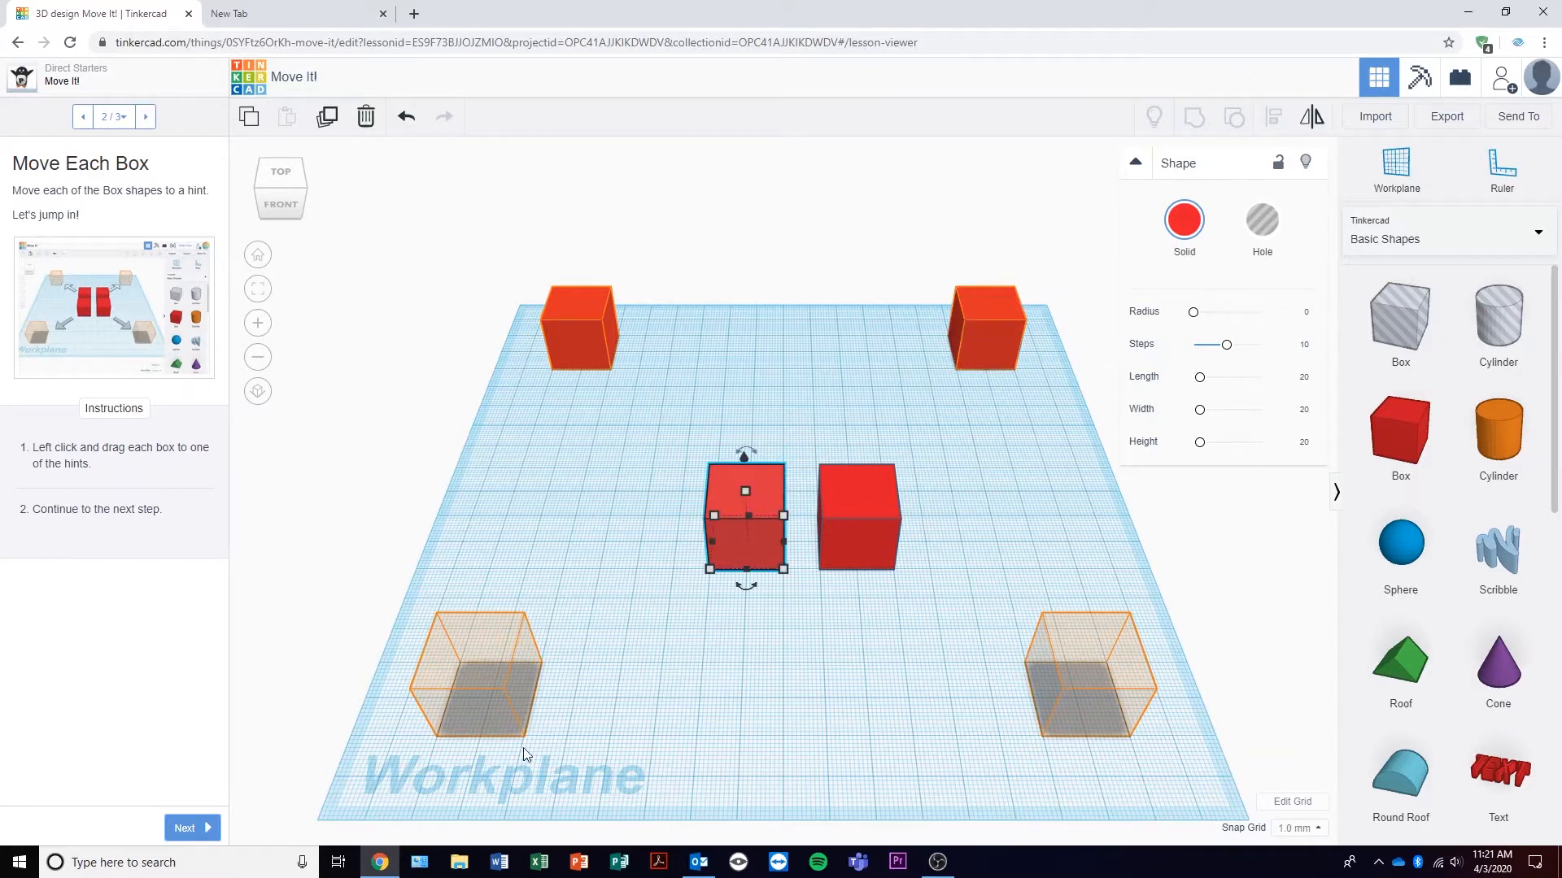
{"action": "left_click_drag", "start_coordinate": [841, 488], "coordinate": [1074, 643]}
{"action": "left_click", "coordinate": [946, 591]}
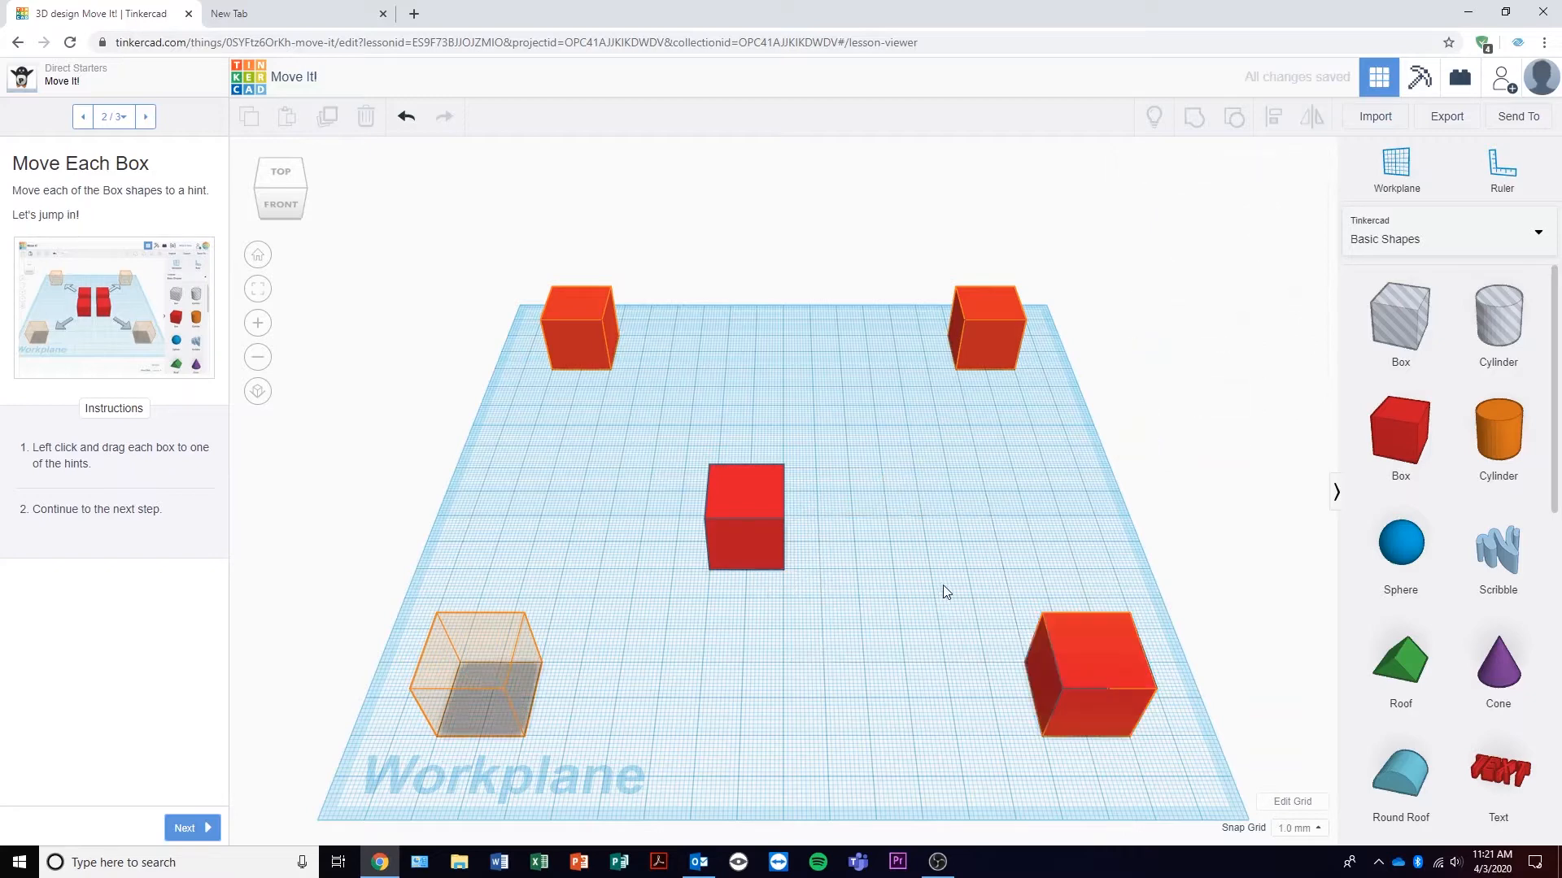
{"action": "left_click_drag", "start_coordinate": [760, 486], "coordinate": [501, 632]}
{"action": "left_click", "coordinate": [593, 550]}
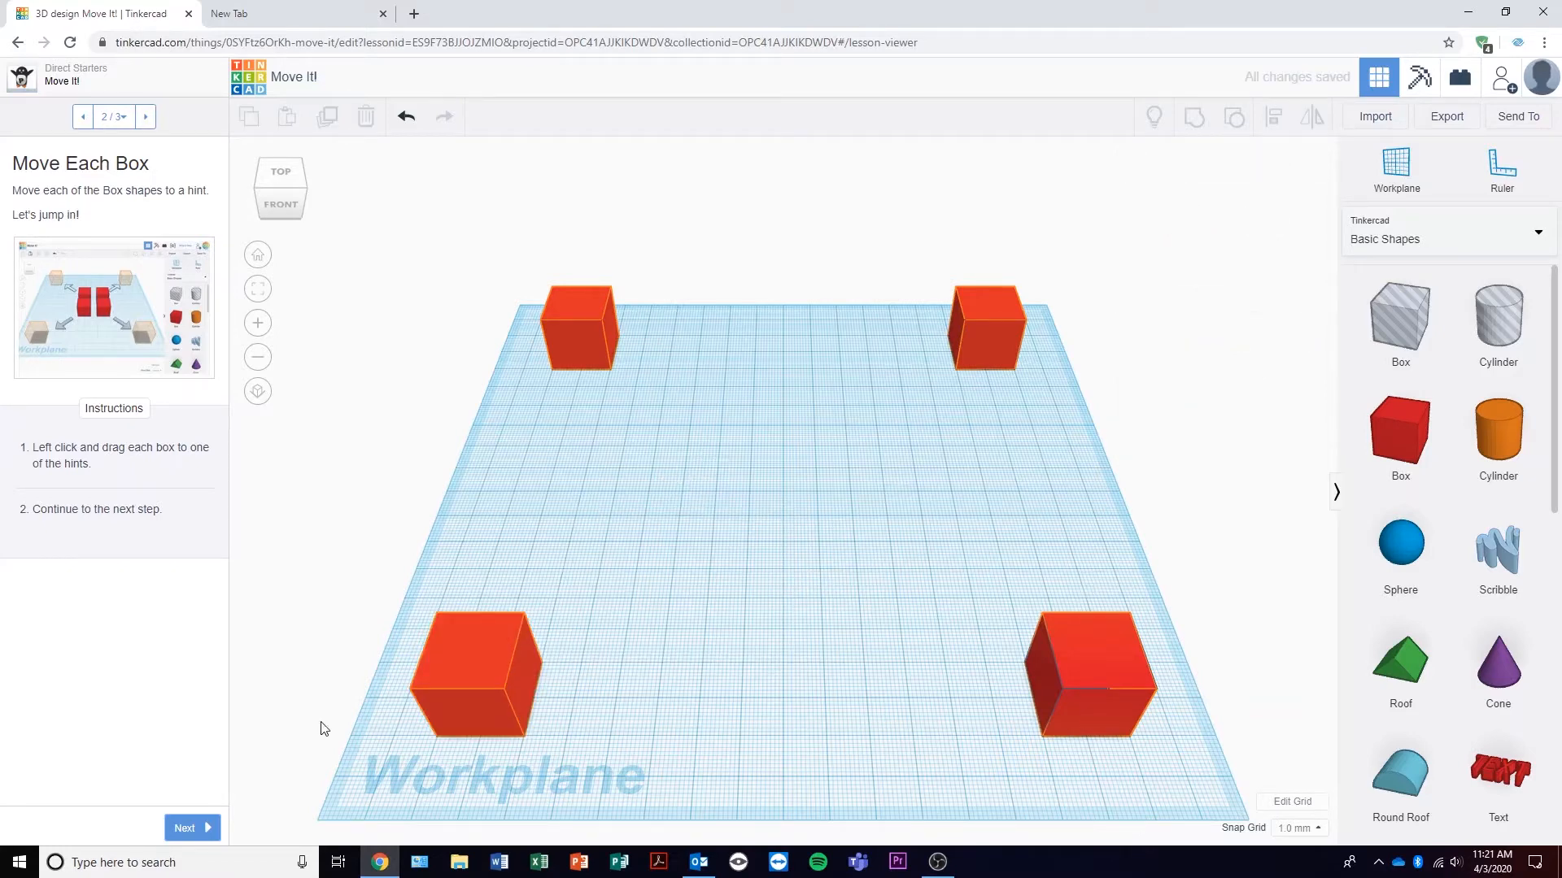
{"action": "left_click", "coordinate": [195, 827]}
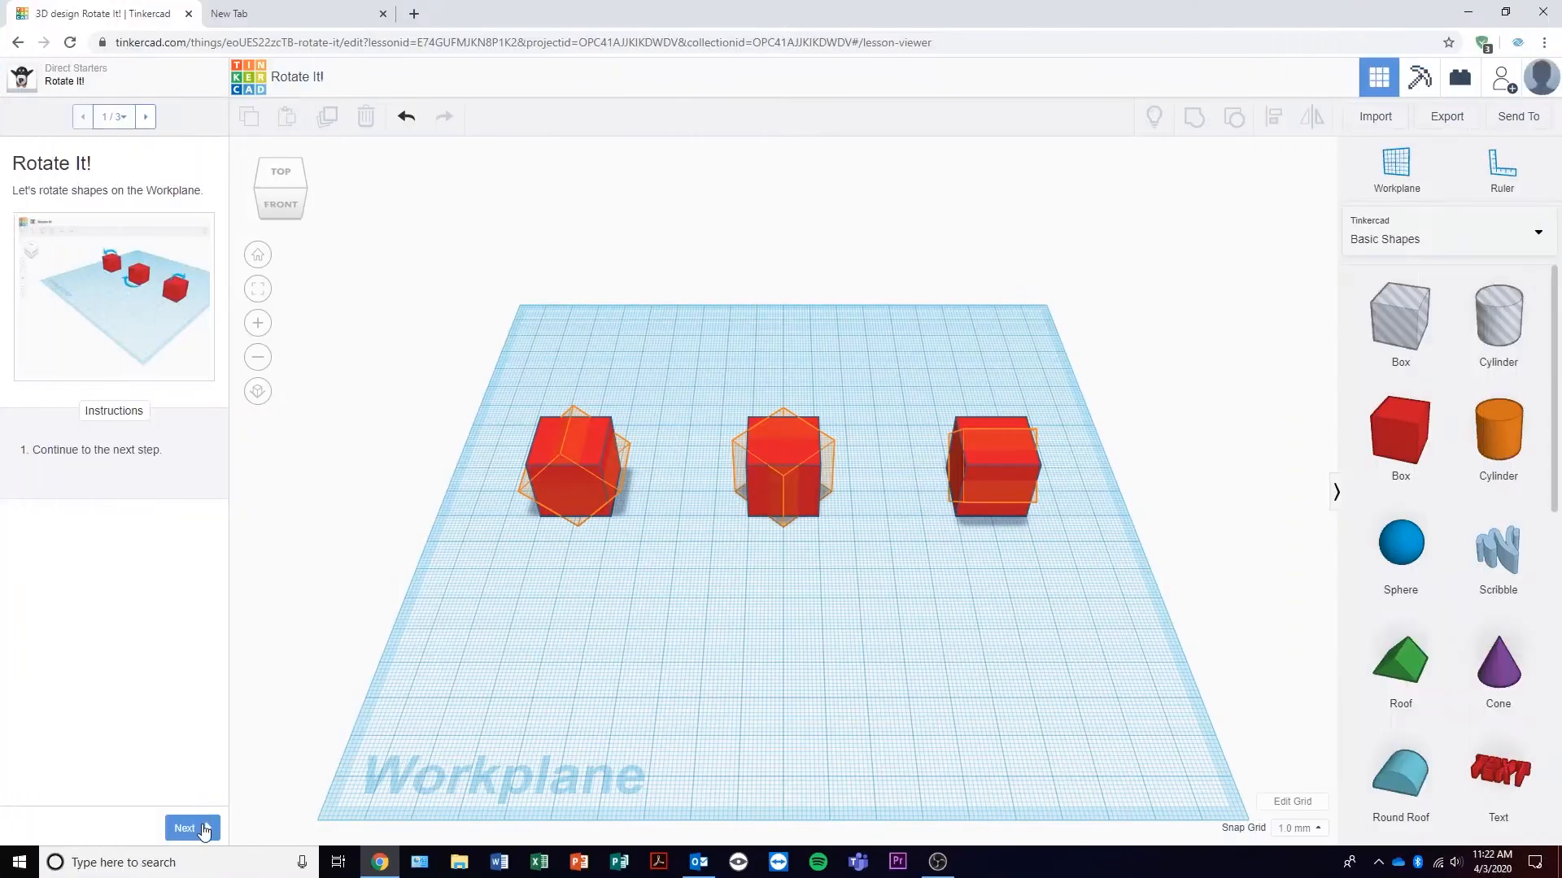
{"action": "left_click", "coordinate": [200, 828]}
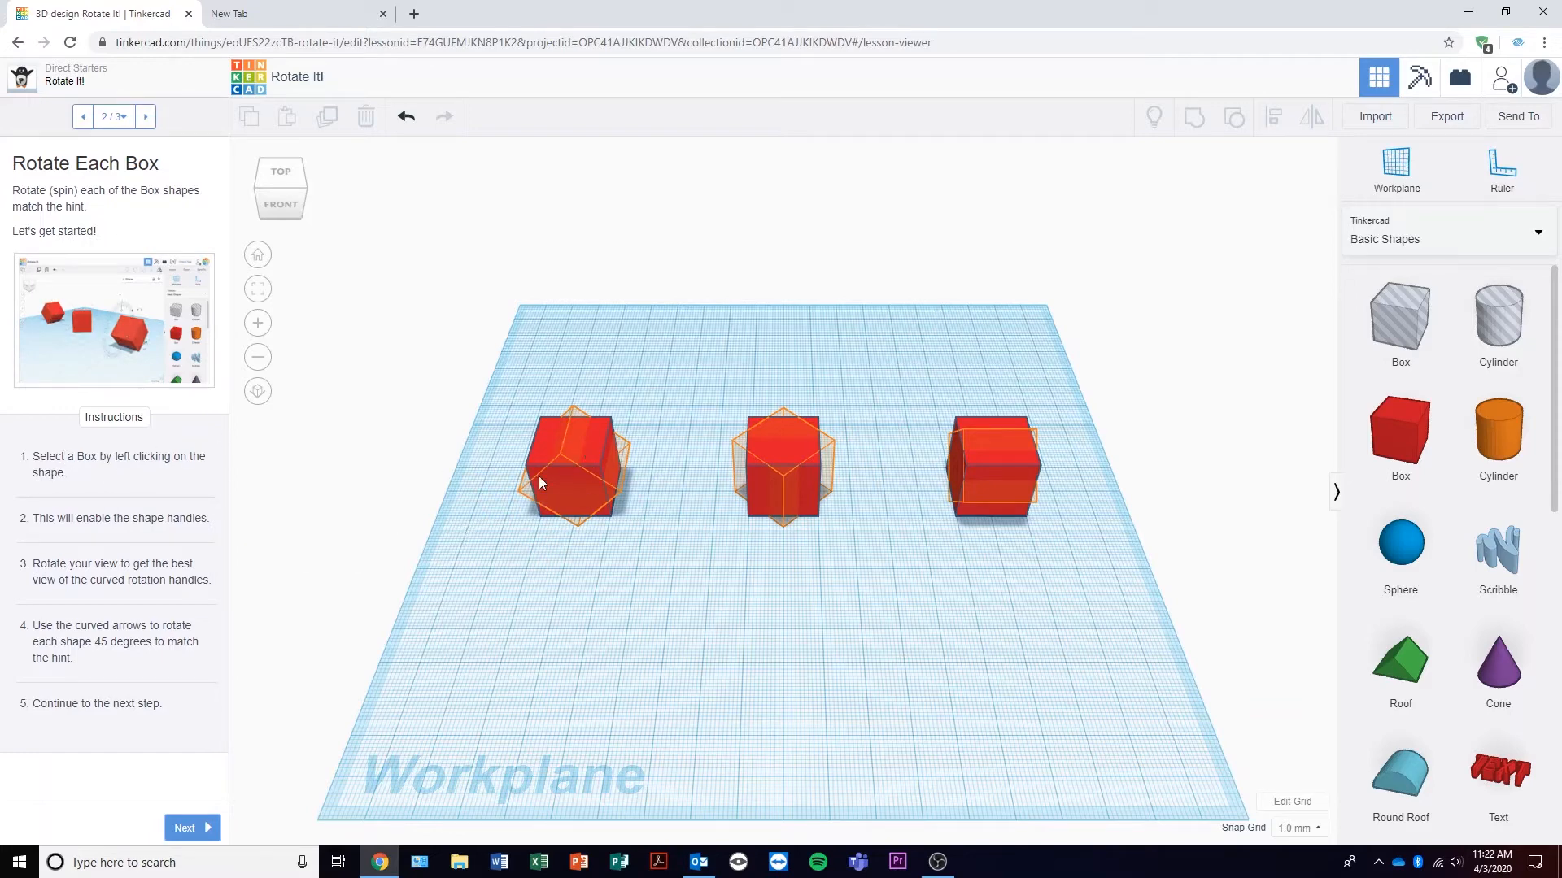
Tilt the left box by -45° and turn the middle box 45° about its vertical axis to match their hints.
{"action": "left_click", "coordinate": [589, 451]}
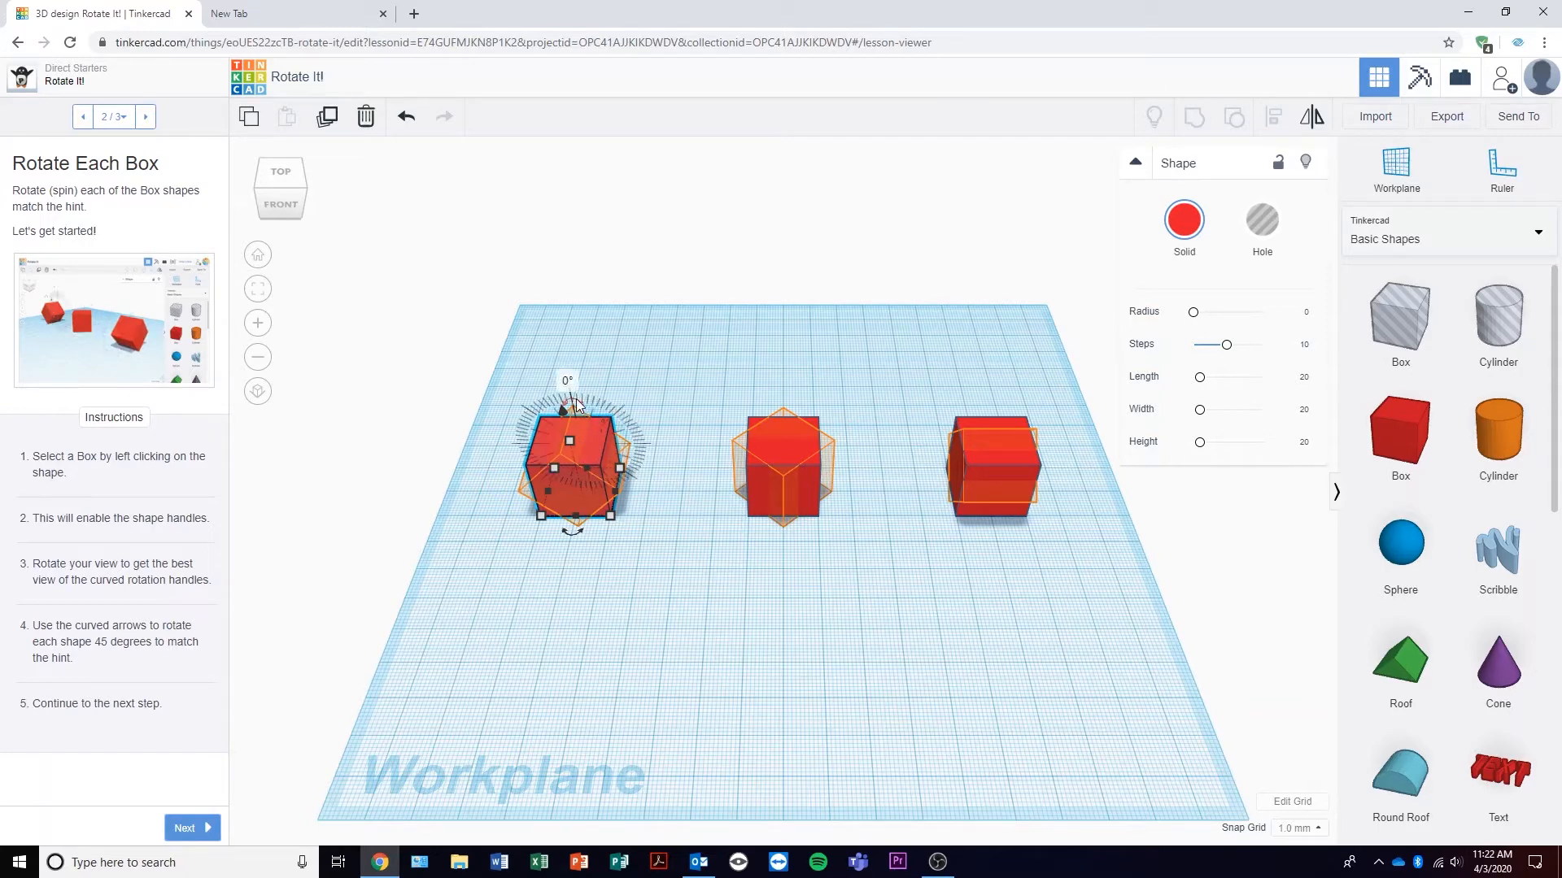
{"action": "mouse_move", "coordinate": [569, 397]}
{"action": "left_mouse_down"}
{"action": "mouse_move", "coordinate": [637, 404]}
{"action": "mouse_move", "coordinate": [649, 376]}
{"action": "left_mouse_up"}
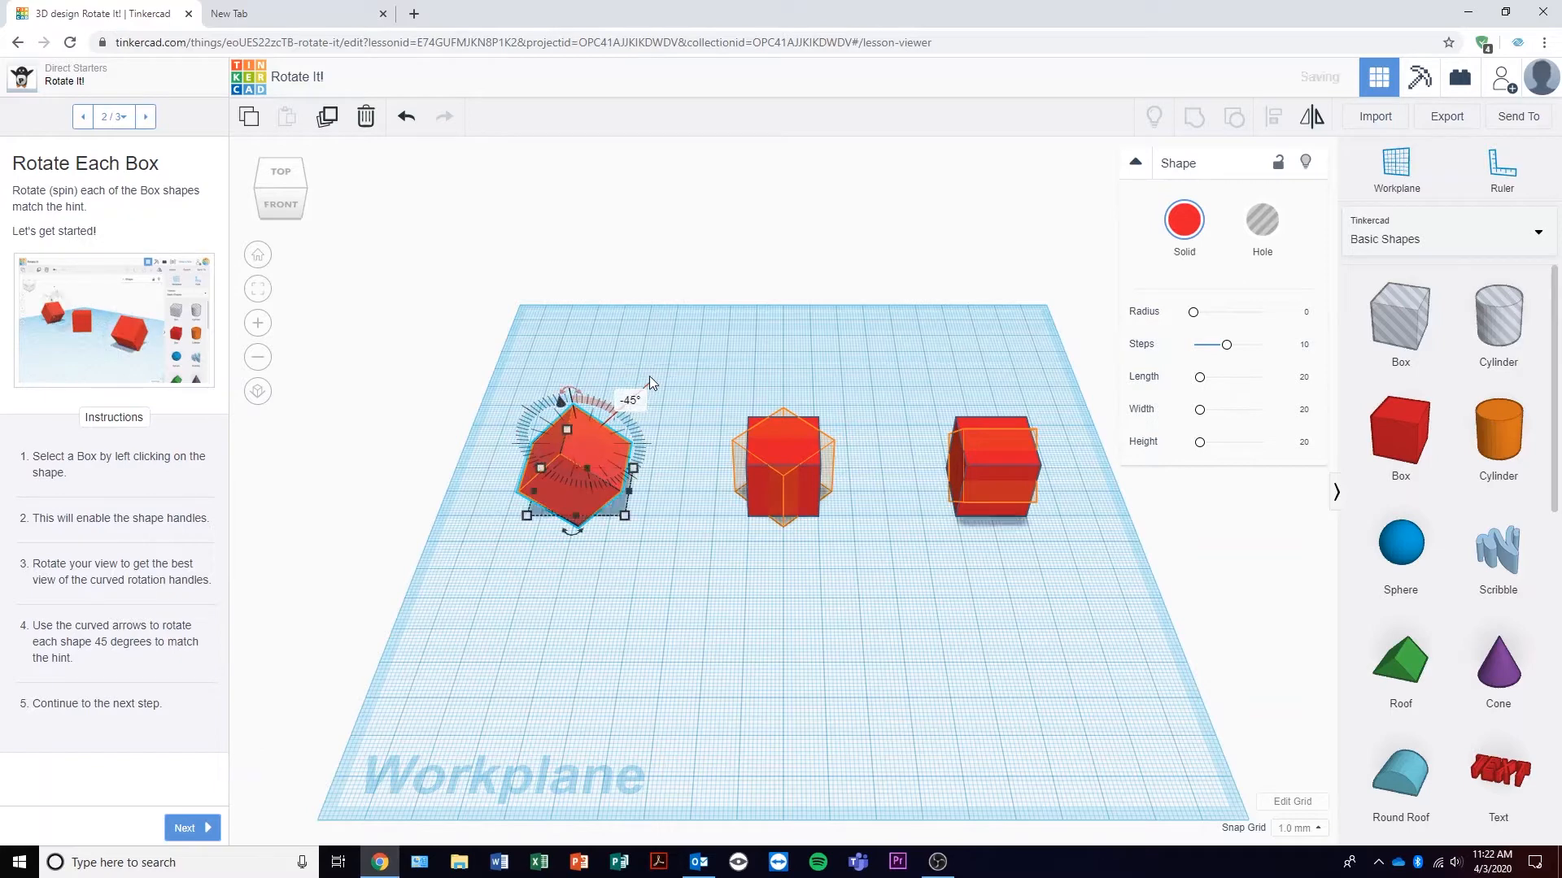
{"action": "left_click", "coordinate": [781, 441]}
{"action": "mouse_move", "coordinate": [779, 534]}
{"action": "left_click_drag", "start_coordinate": [779, 533], "coordinate": [823, 525]}
Tilt the right box 45° about its side-to-side axis so it matches its hint.
{"action": "left_click", "coordinate": [989, 475]}
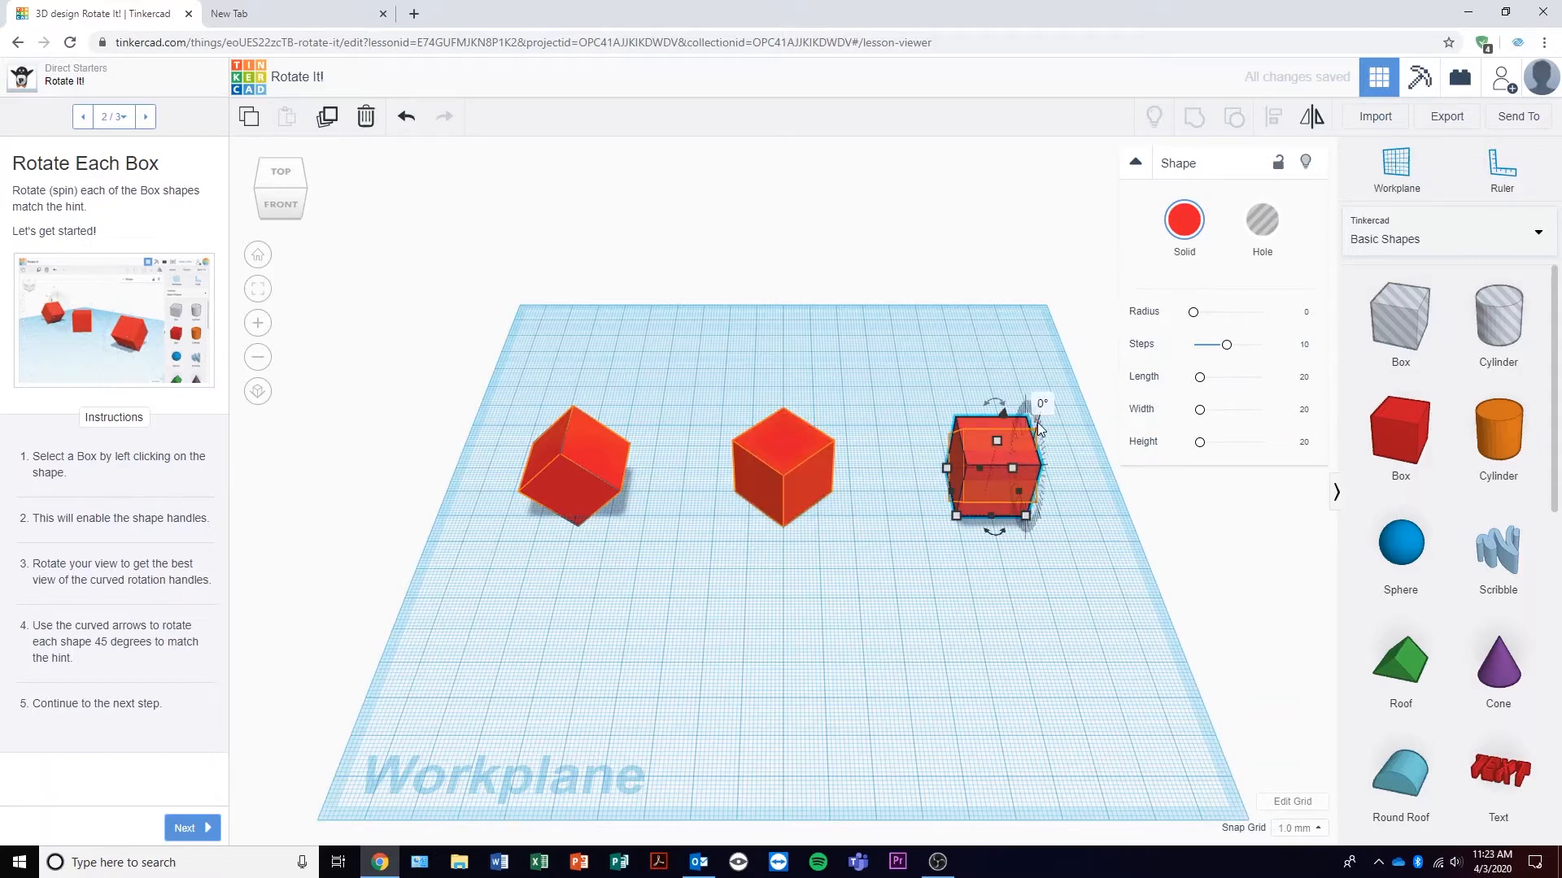
{"action": "right_click_drag", "start_coordinate": [719, 476], "coordinate": [930, 333]}
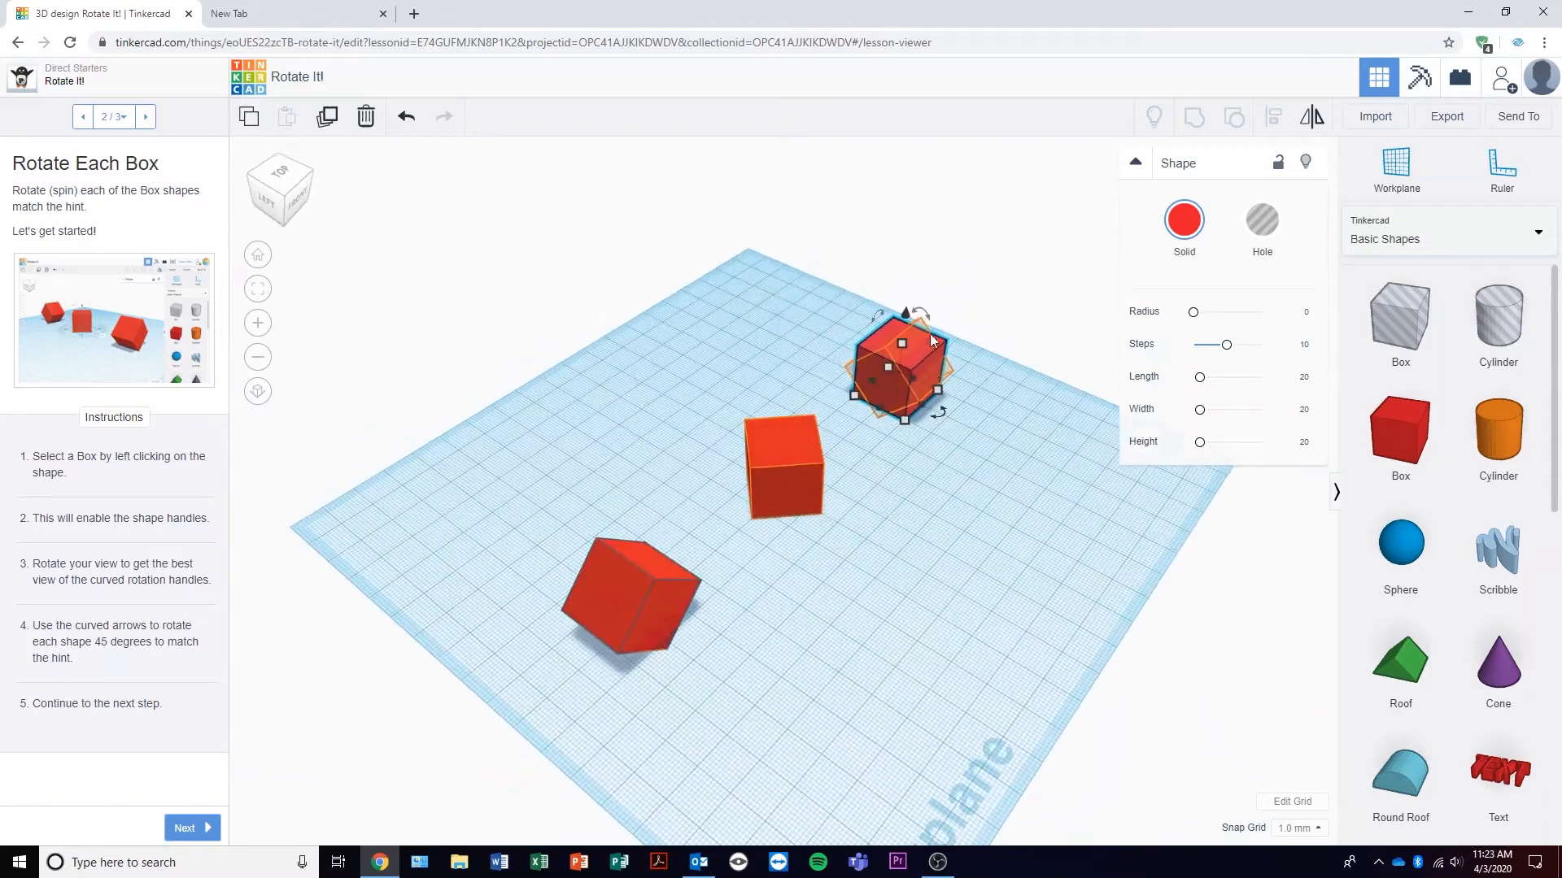
{"action": "left_click_drag", "start_coordinate": [924, 311], "coordinate": [966, 330]}
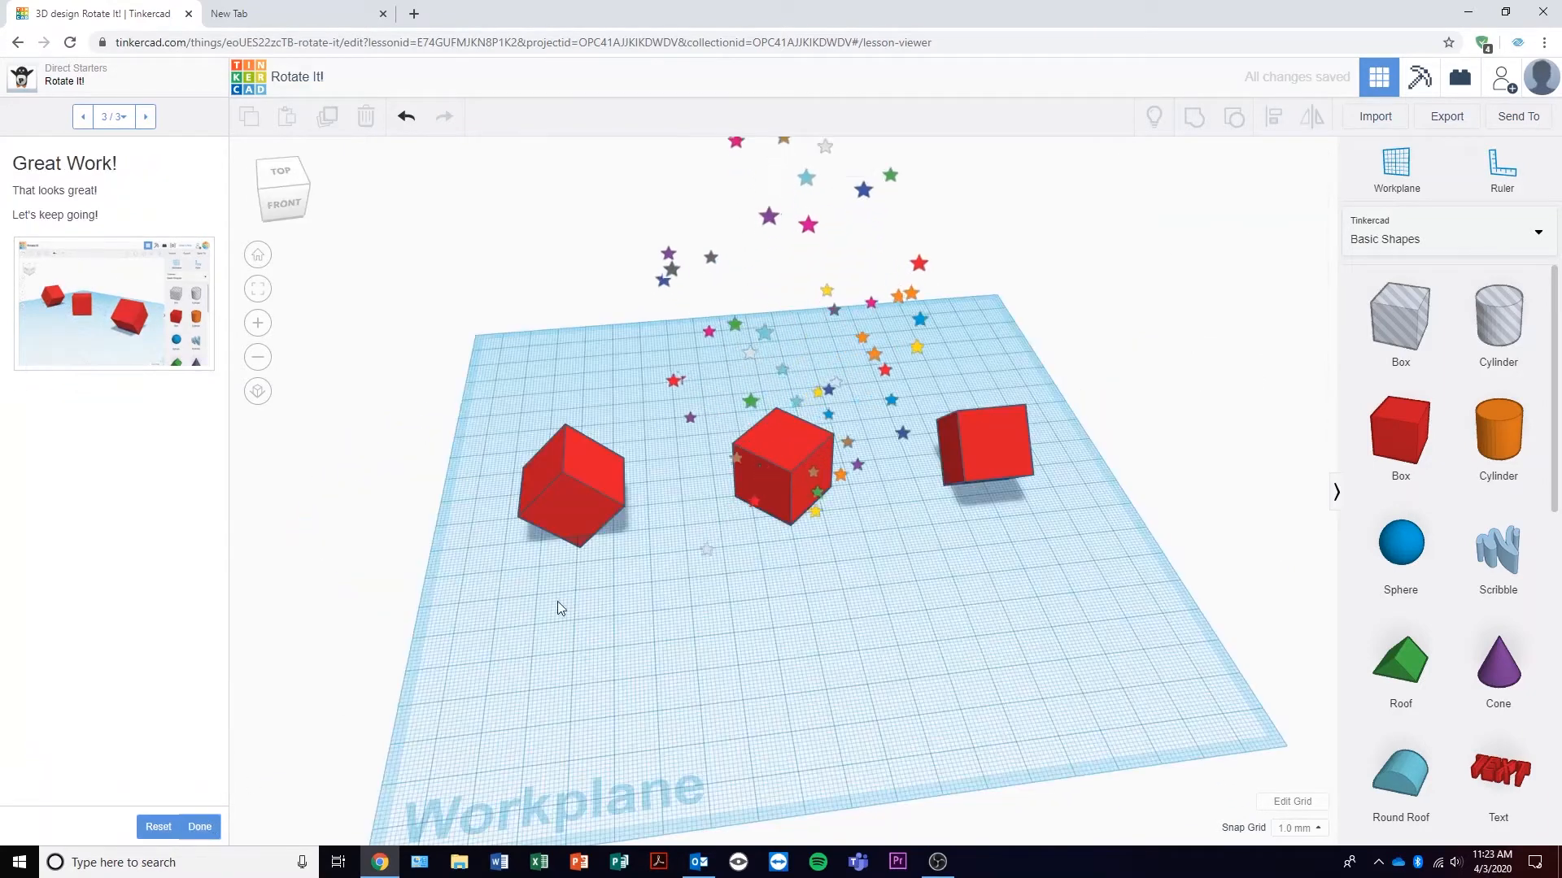
Undo the last two rotations, restoring the right and middle boxes to their unrotated orientation.
{"action": "right_click_drag", "start_coordinate": [689, 545], "coordinate": [633, 503]}
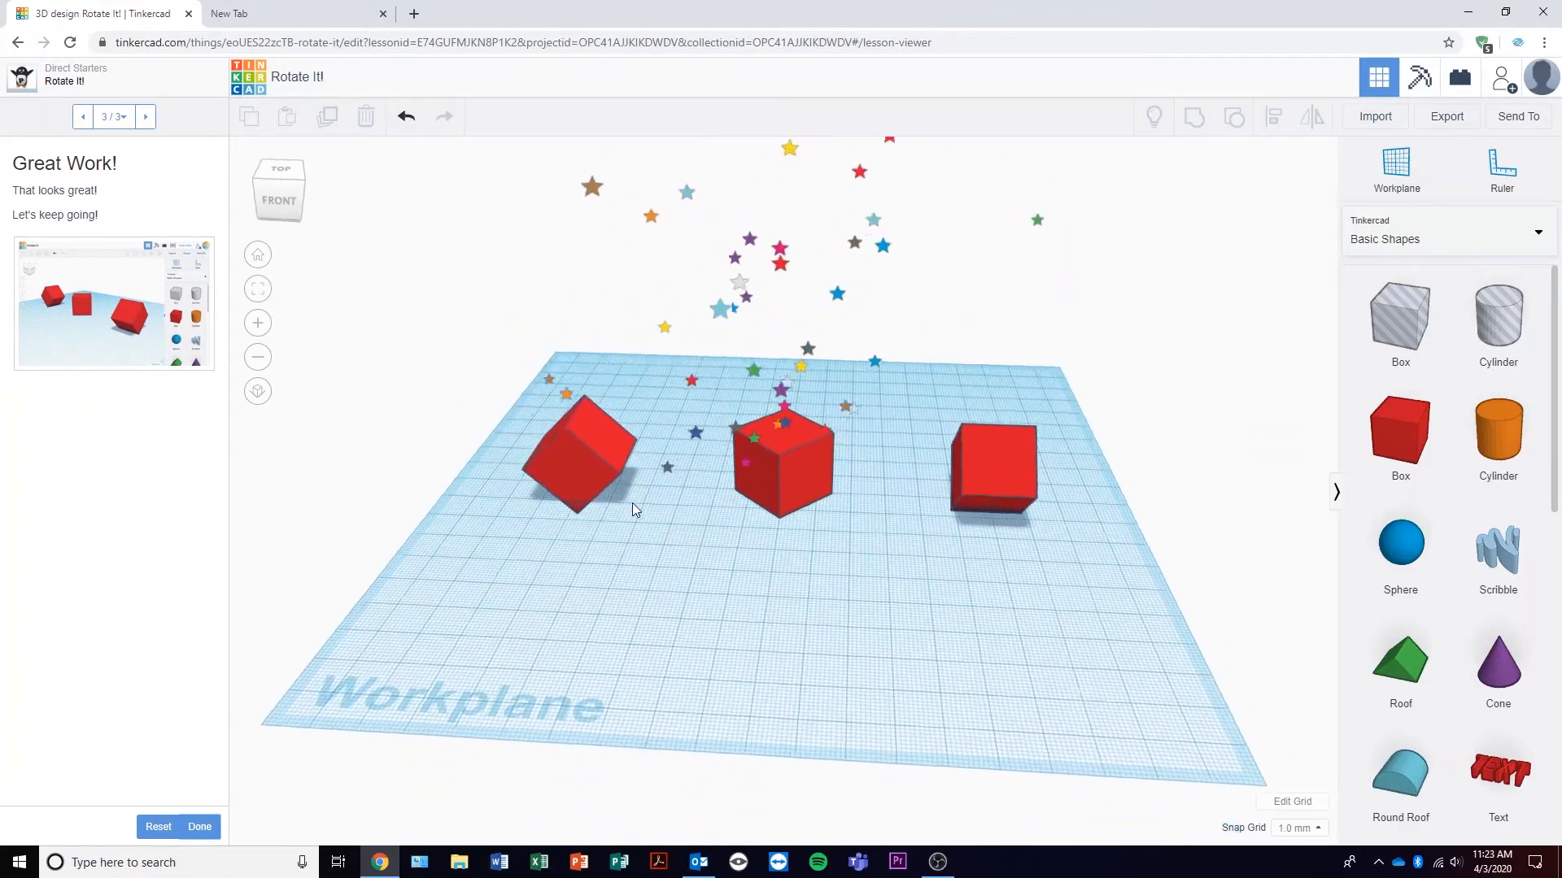
{"action": "scroll", "coordinate": [632, 503], "scroll_direction": "up", "scroll_amount": 2}
{"action": "left_click", "coordinate": [795, 423]}
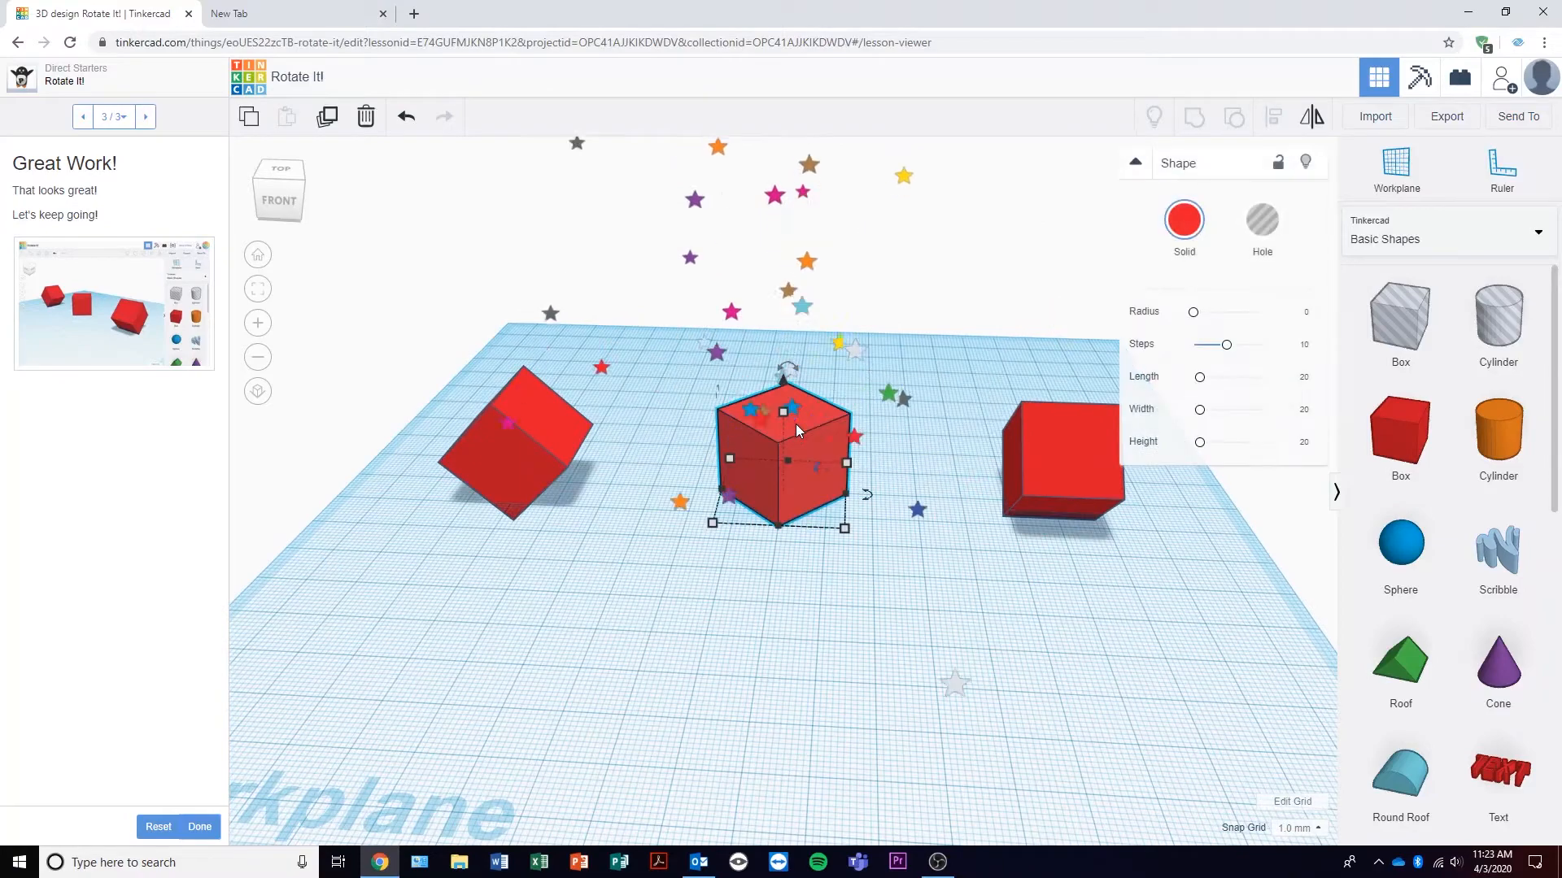
{"action": "right_click_drag", "start_coordinate": [878, 547], "coordinate": [975, 555]}
{"action": "key", "text": "ctrl+z"}
{"action": "key", "text": "ctrl+z"}
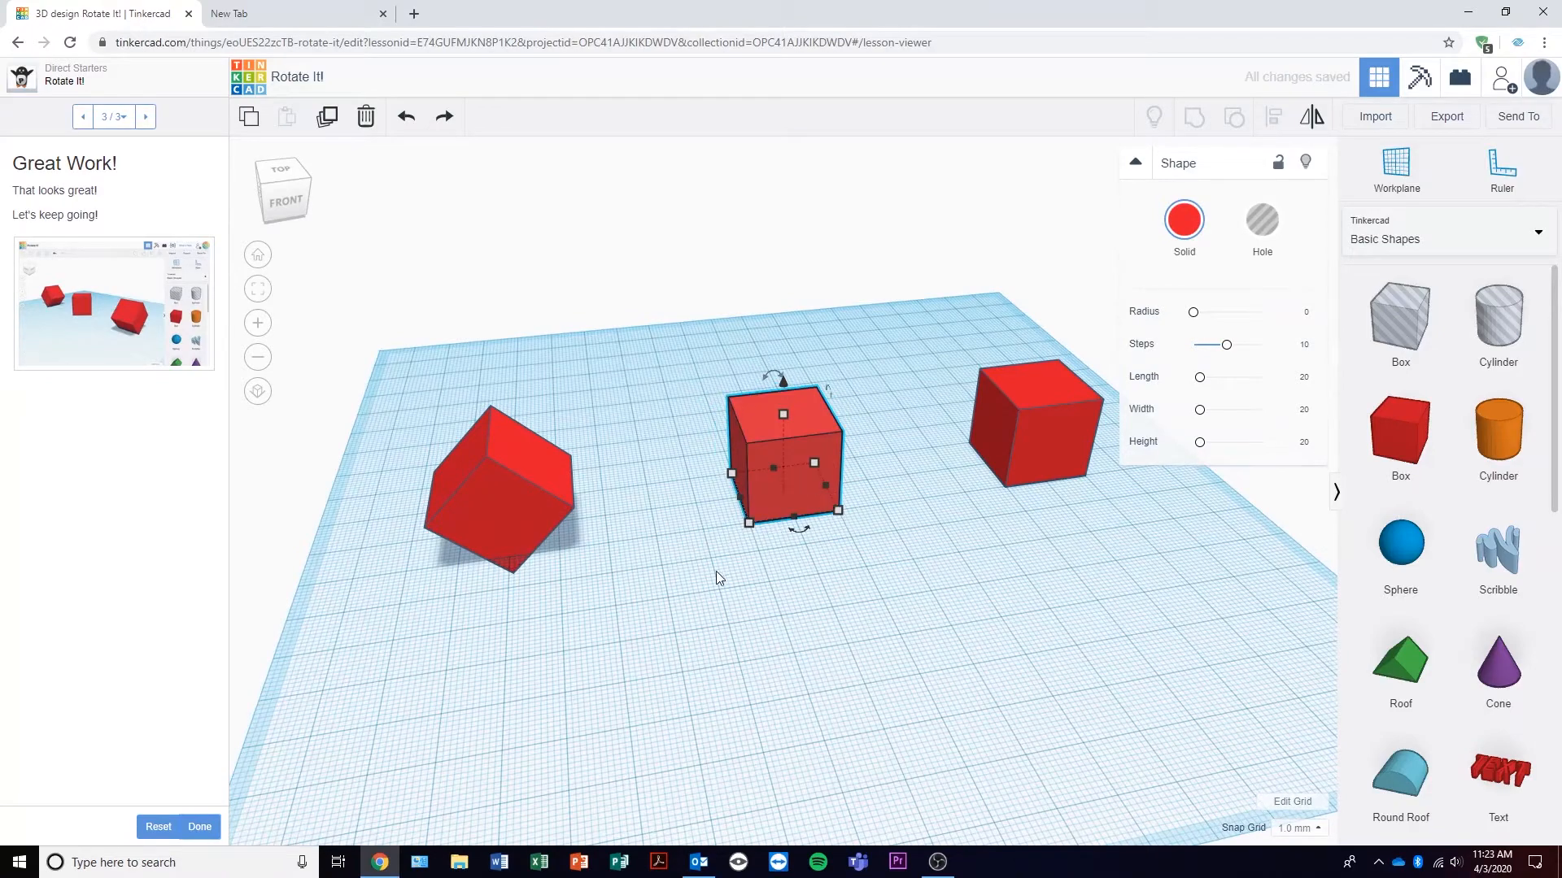
Rotate the middle box about its vertical axis again and continue to the Size It Up! lesson's Extend Each Block exercise.
{"action": "right_click_drag", "start_coordinate": [715, 571], "coordinate": [817, 533]}
{"action": "mouse_move", "coordinate": [829, 526]}
{"action": "left_mouse_down"}
{"action": "mouse_move", "coordinate": [715, 532]}
{"action": "mouse_move", "coordinate": [695, 495]}
{"action": "mouse_move", "coordinate": [773, 547]}
{"action": "mouse_move", "coordinate": [822, 530]}
{"action": "left_mouse_up"}
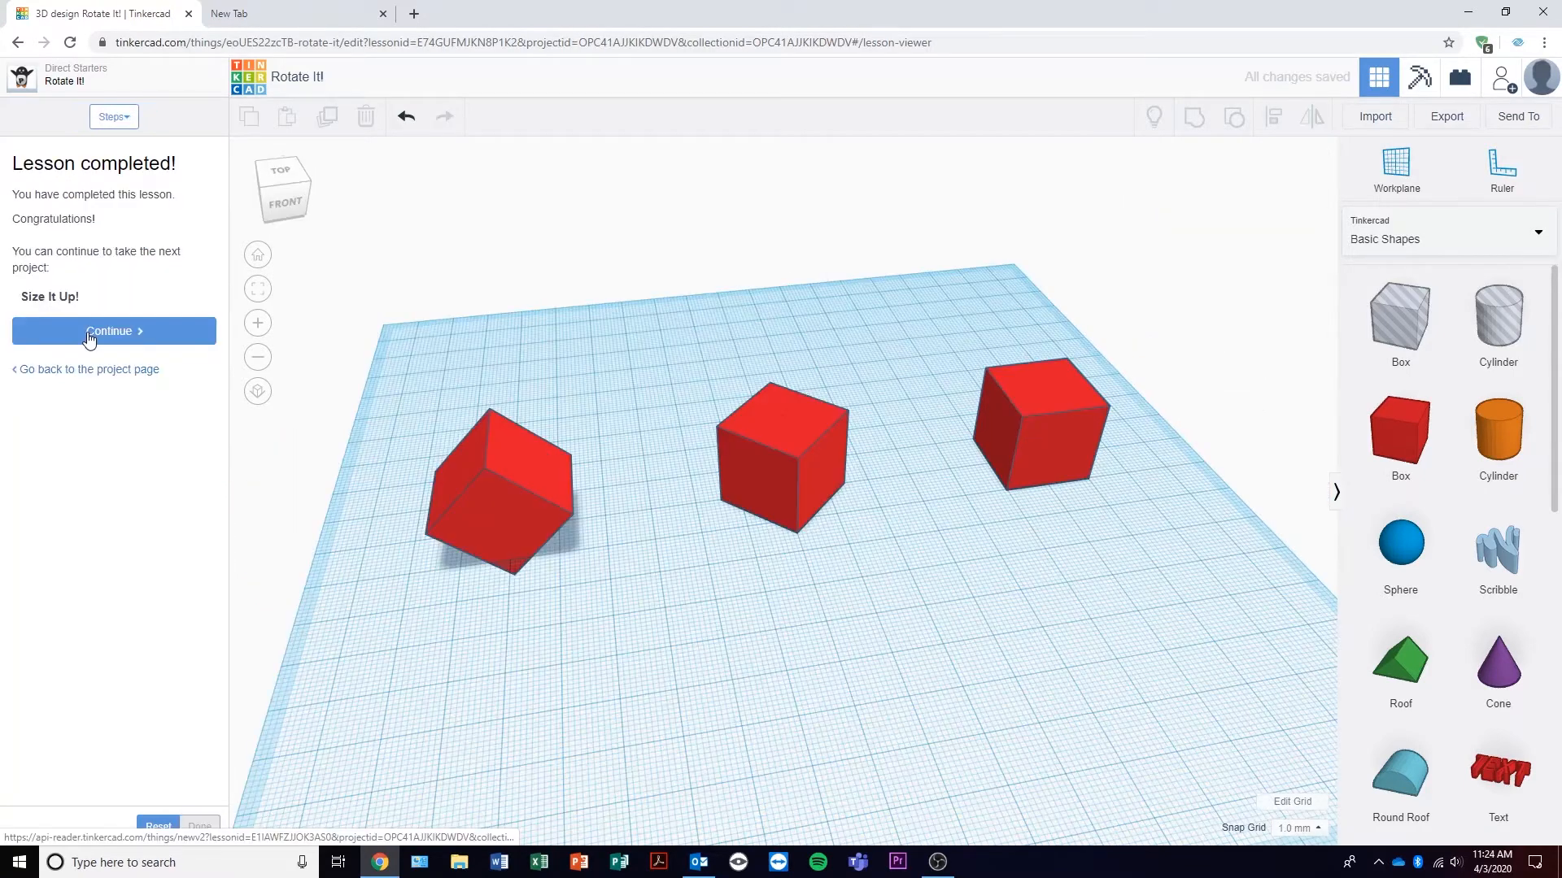
{"action": "left_click", "coordinate": [89, 339]}
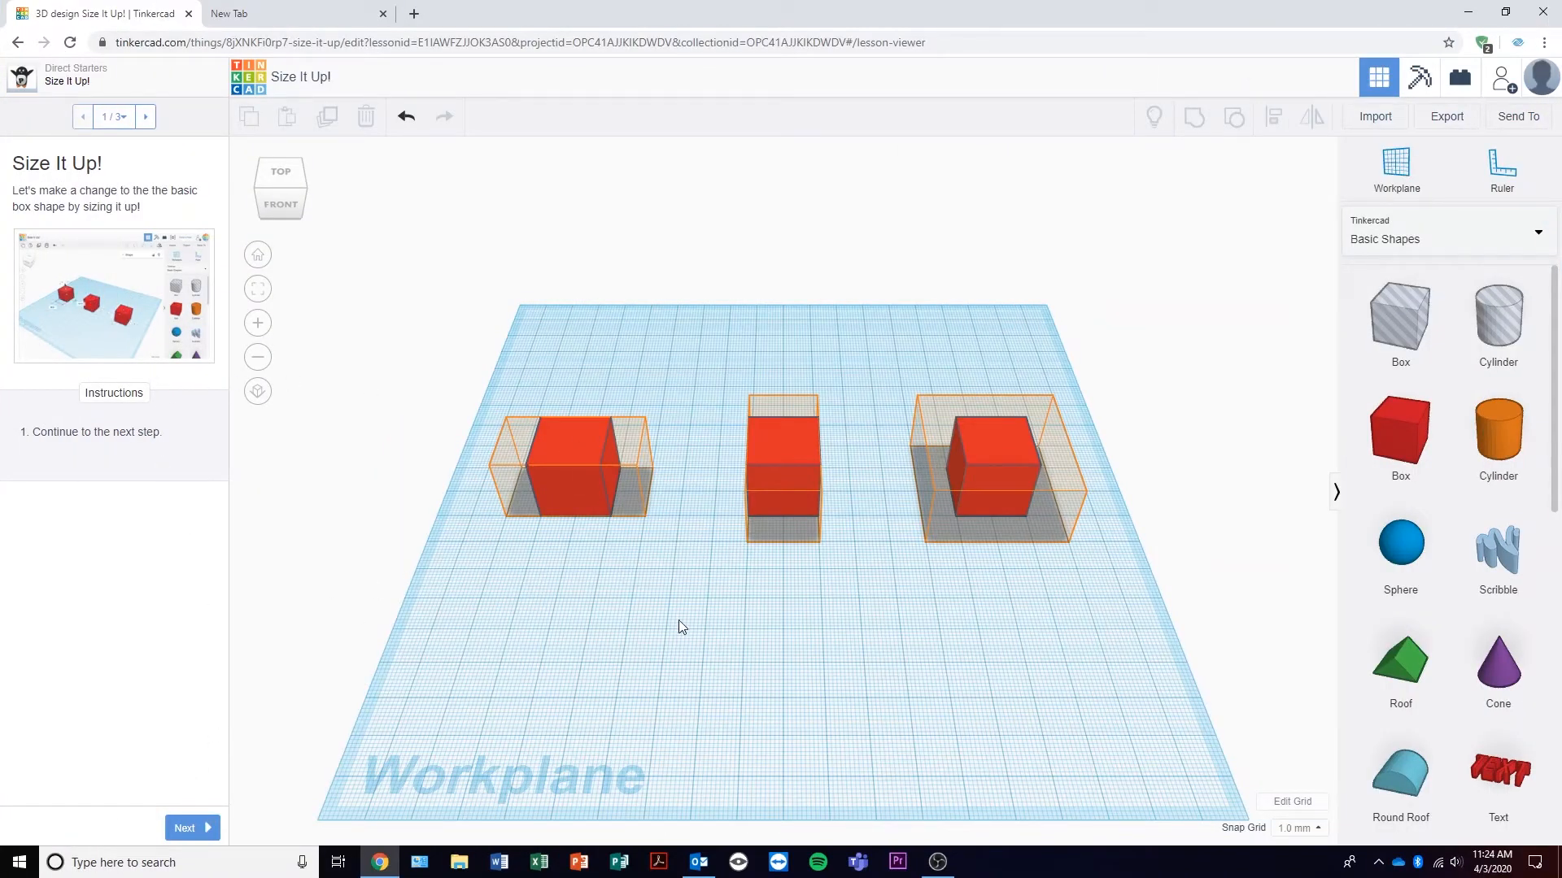
{"action": "left_click", "coordinate": [189, 829]}
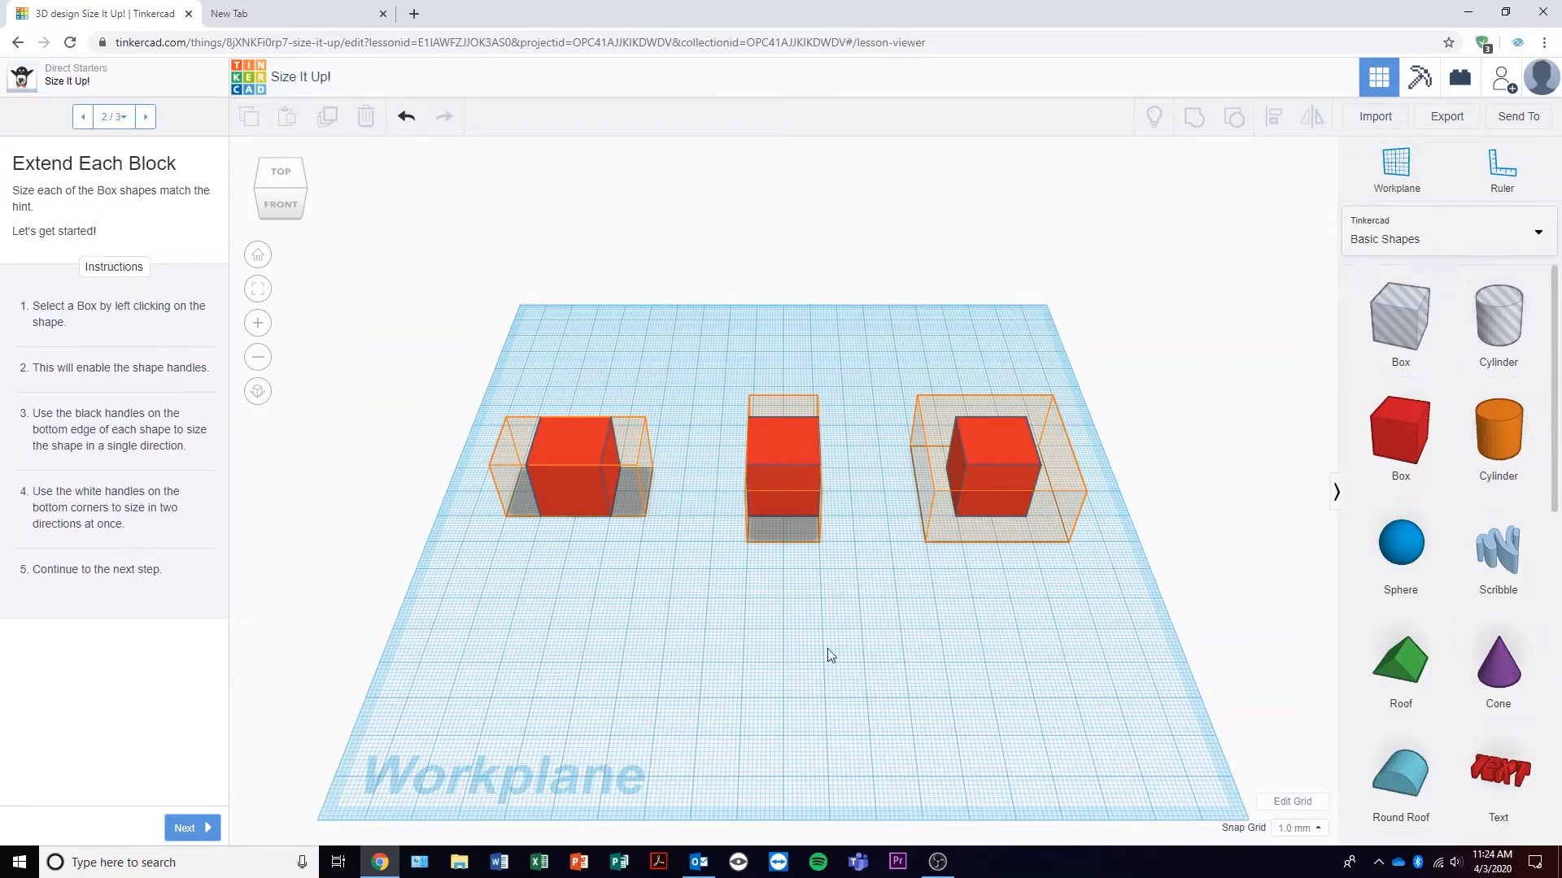
Extend the left box sideways in both directions to a total width of 40 mm so it fills its hint.
{"action": "left_click", "coordinate": [1430, 246]}
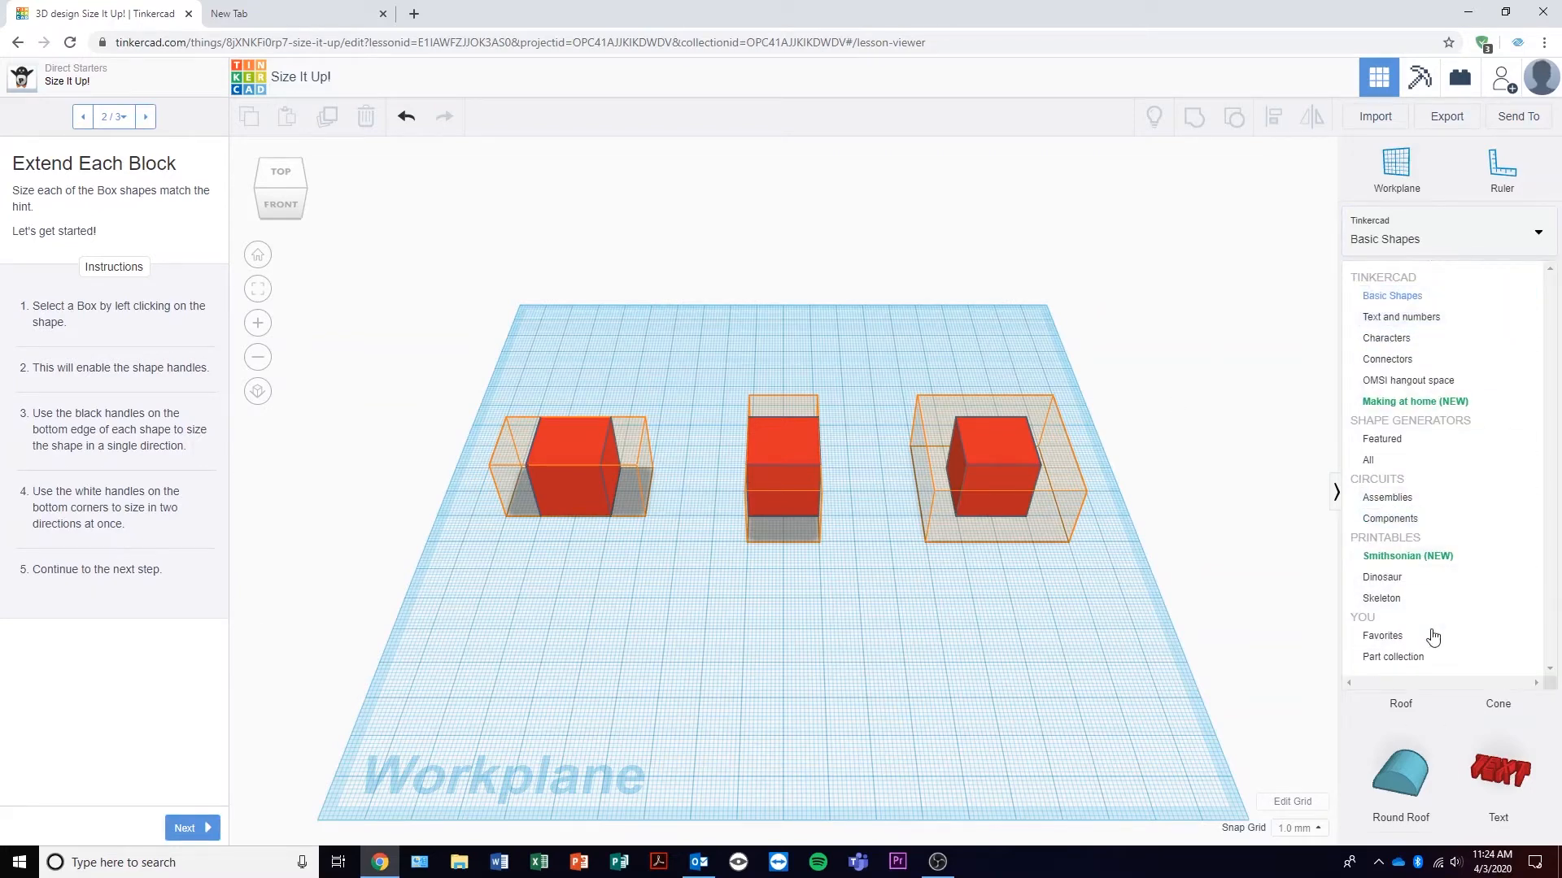
{"action": "left_click", "coordinate": [1423, 244]}
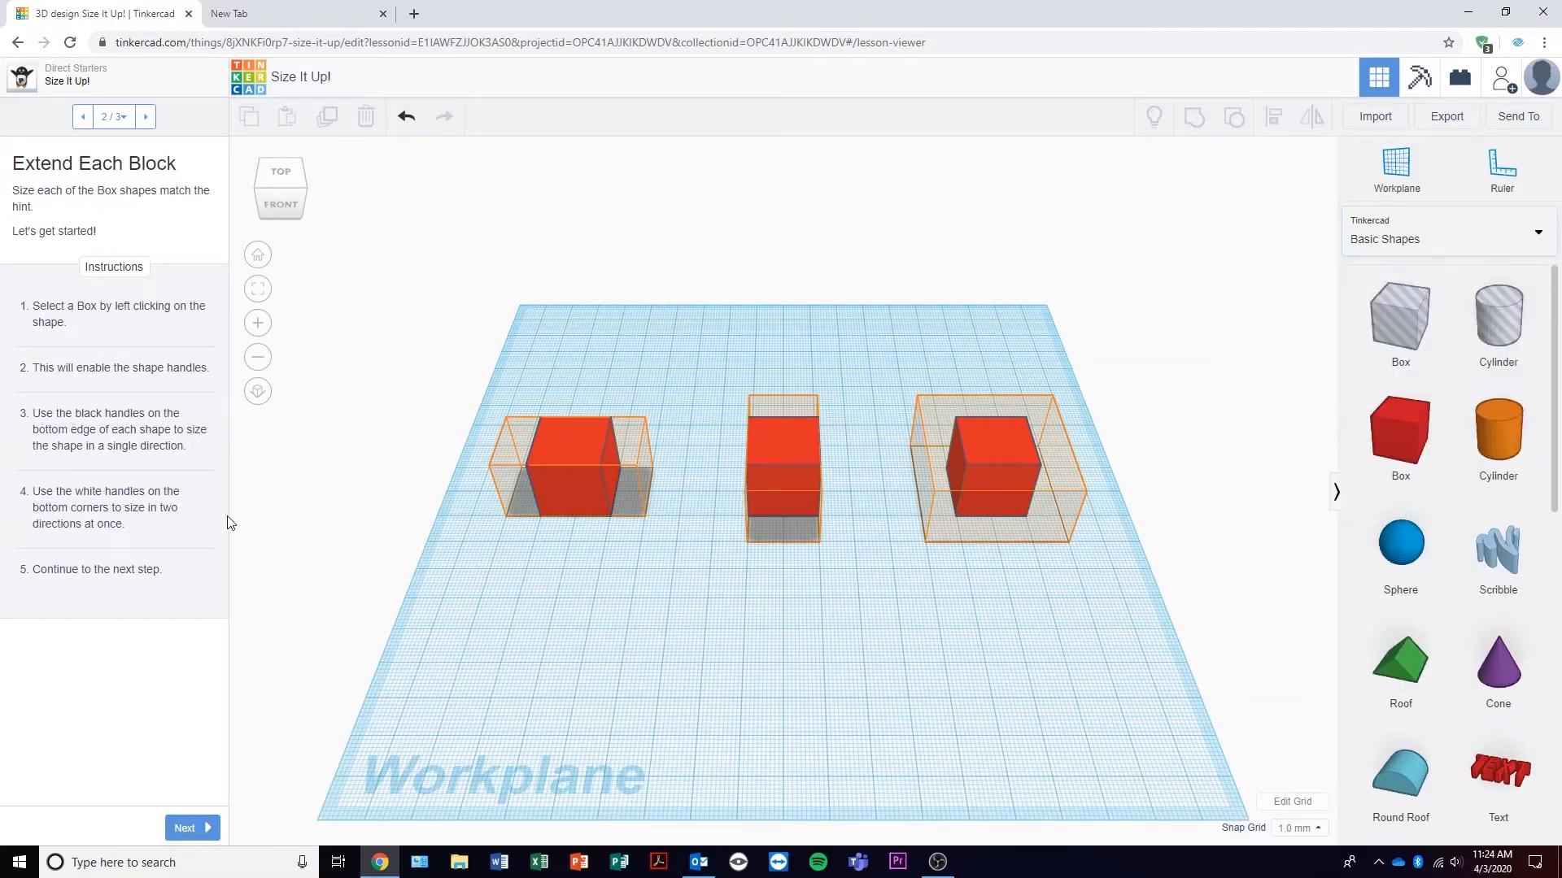
{"action": "left_click", "coordinate": [589, 446]}
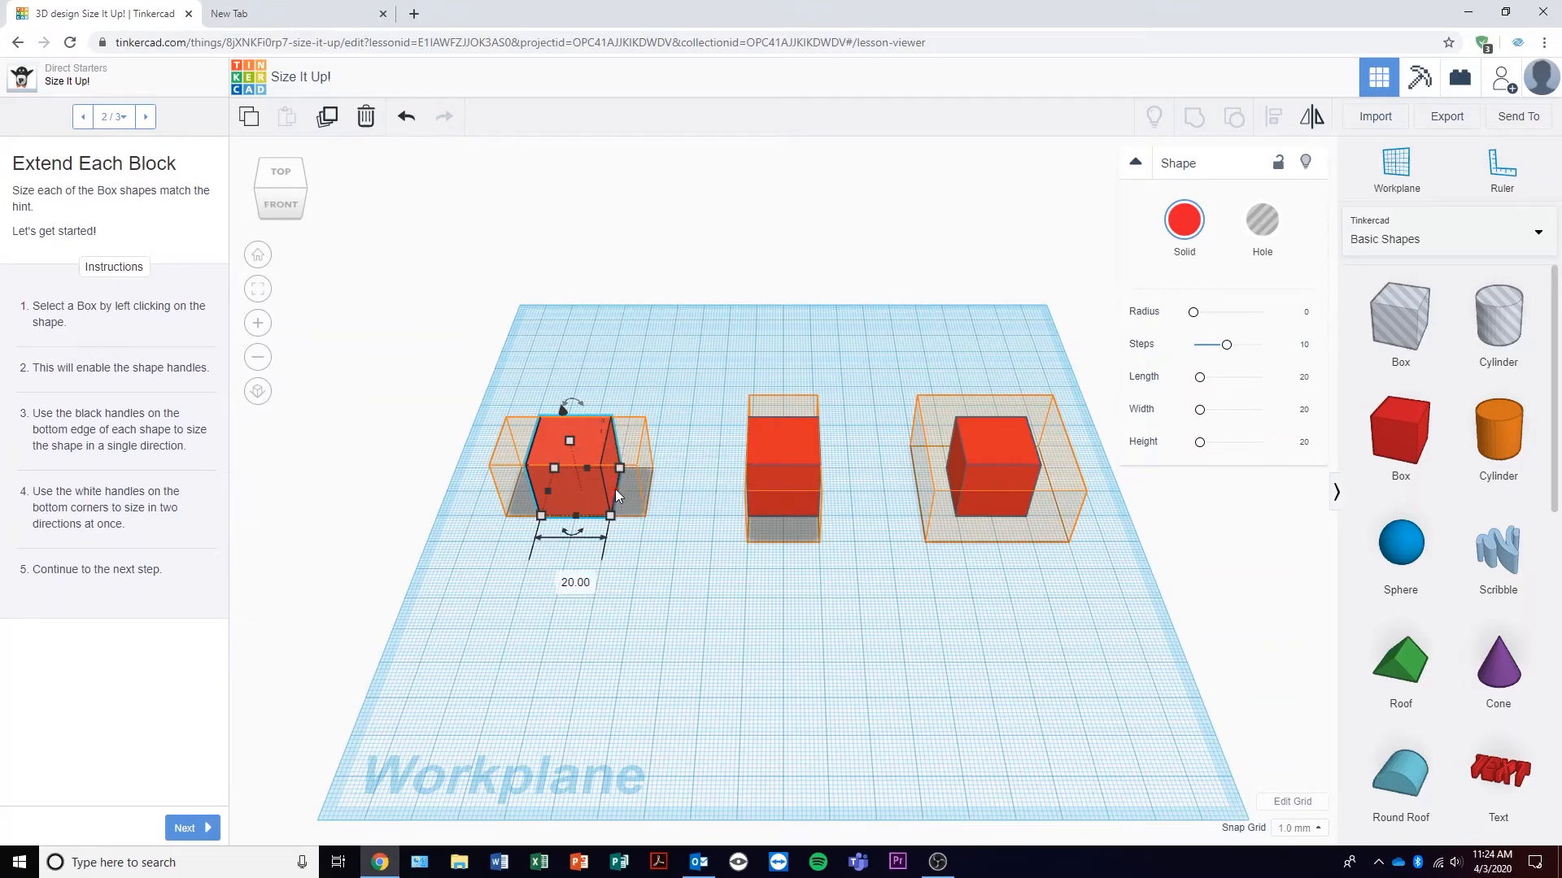
{"action": "left_click_drag", "start_coordinate": [614, 491], "coordinate": [632, 491]}
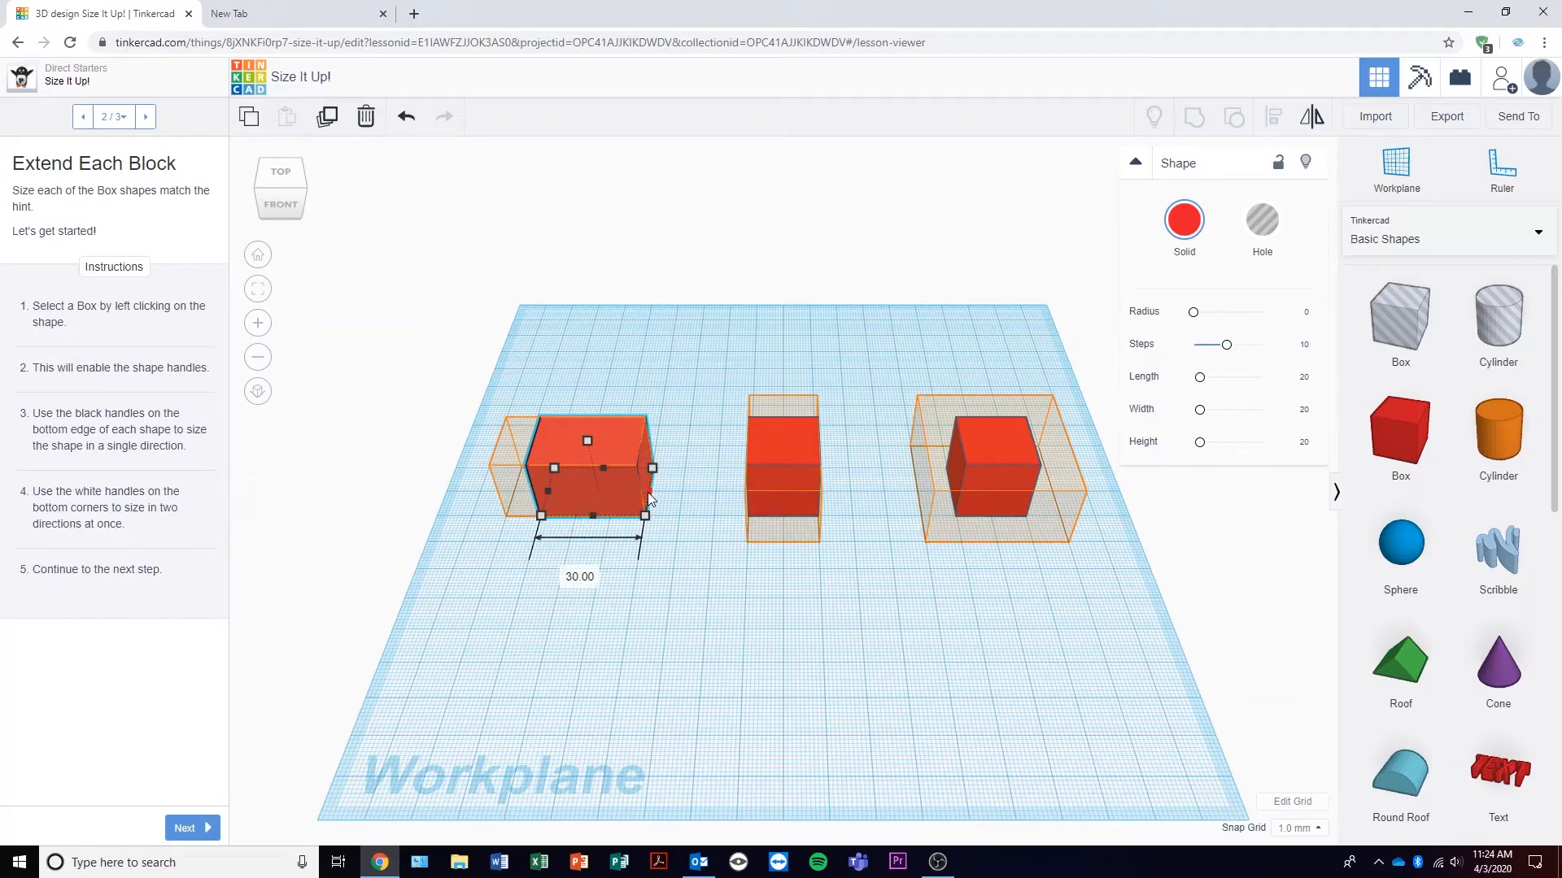
{"action": "left_click_drag", "start_coordinate": [548, 492], "coordinate": [514, 490]}
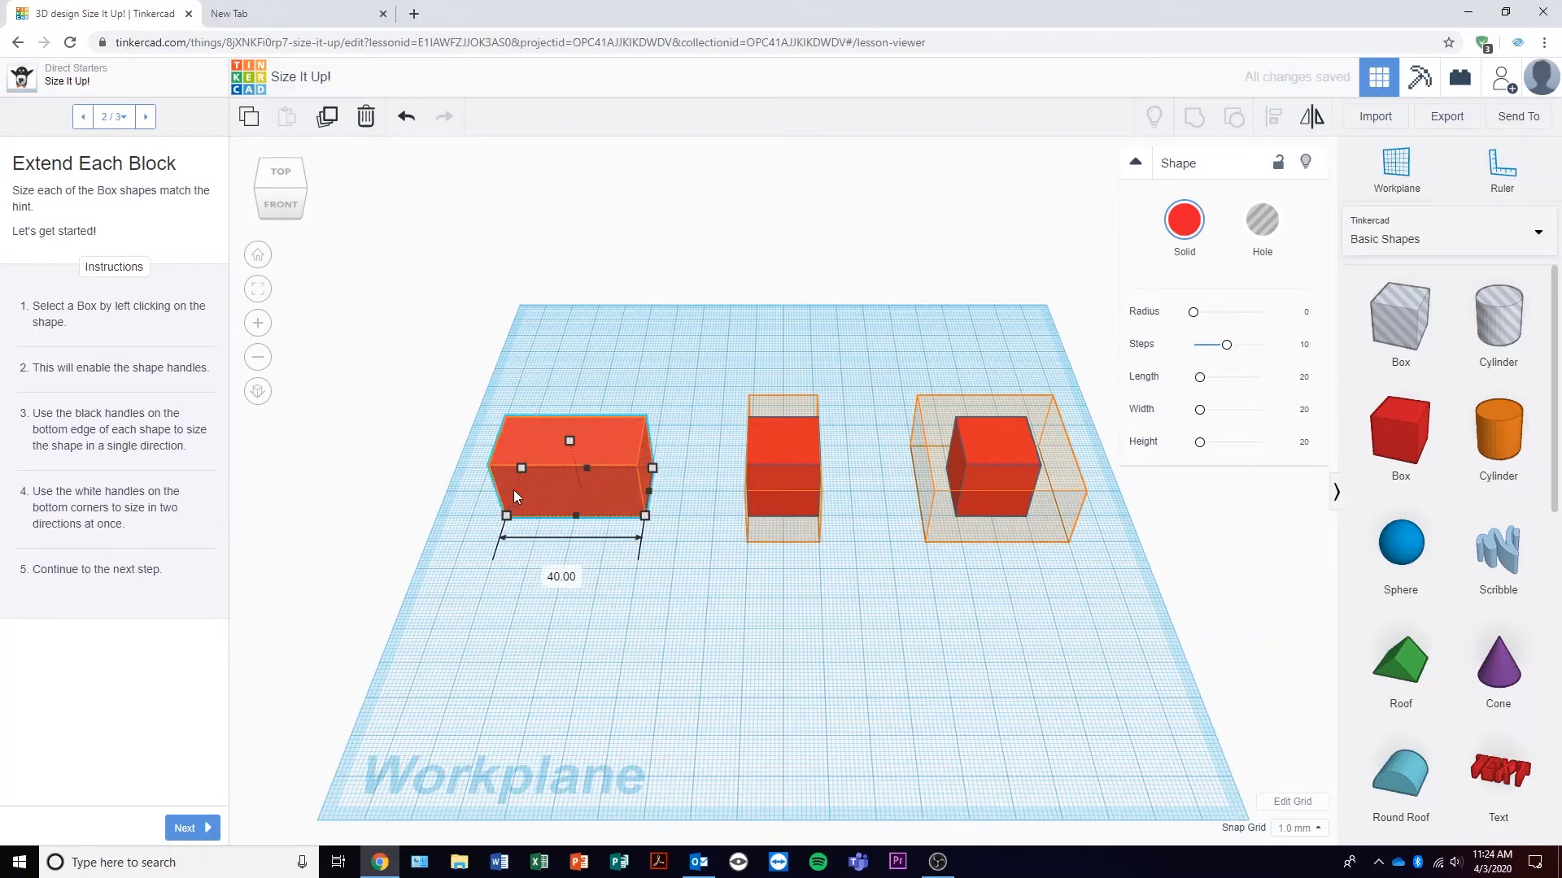
Extend the middle box forwards and backwards to a total depth of 40 mm so it fills its hint.
{"action": "left_click", "coordinate": [763, 476]}
{"action": "left_click_drag", "start_coordinate": [781, 516], "coordinate": [783, 540]}
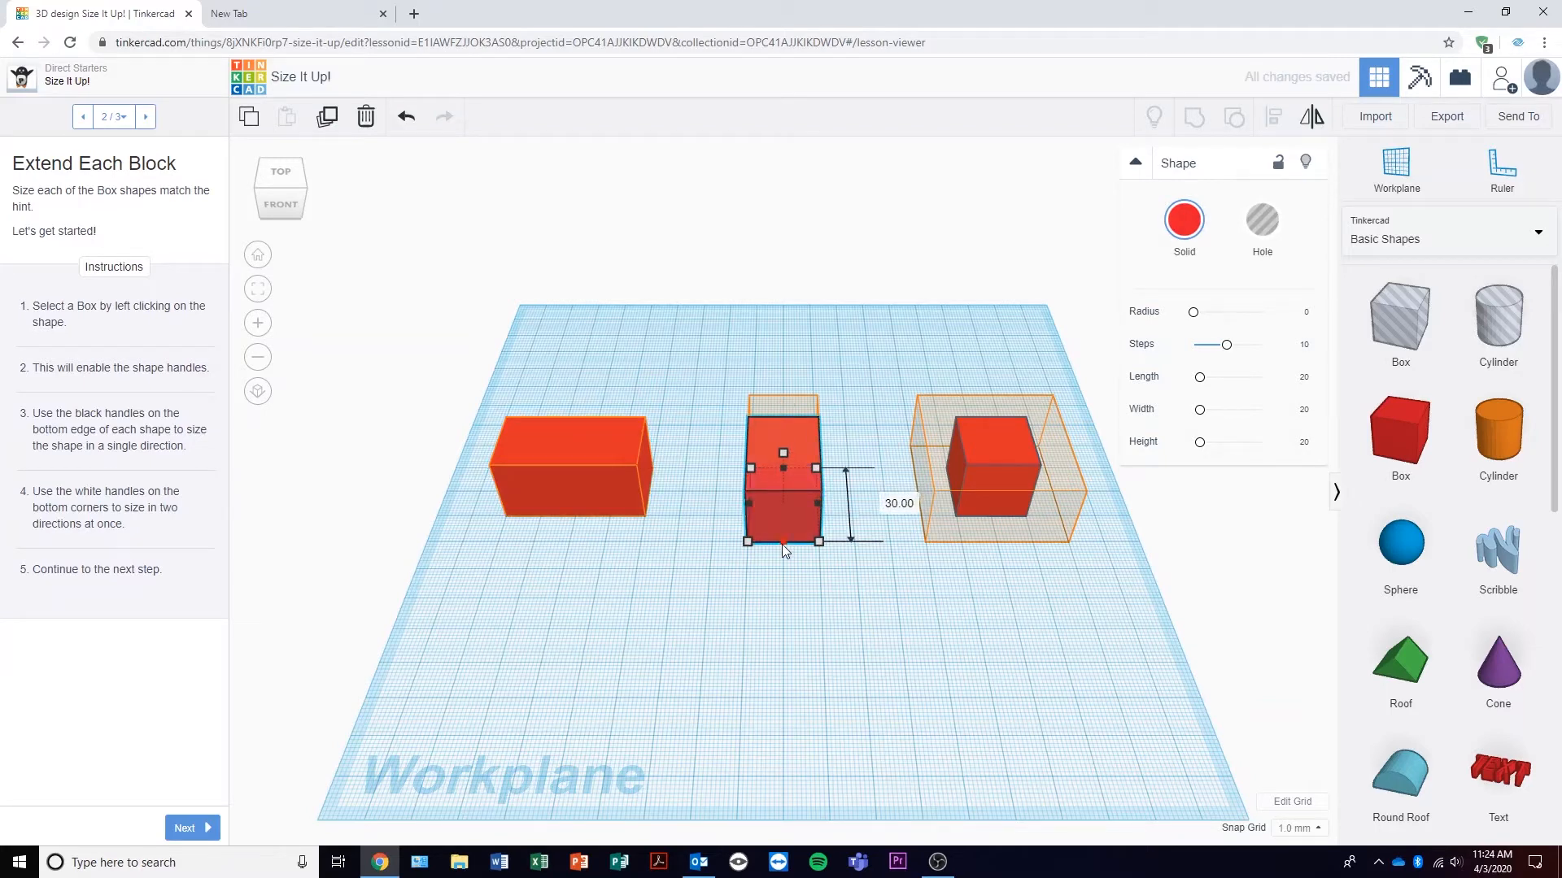
{"action": "left_click_drag", "start_coordinate": [783, 470], "coordinate": [778, 451]}
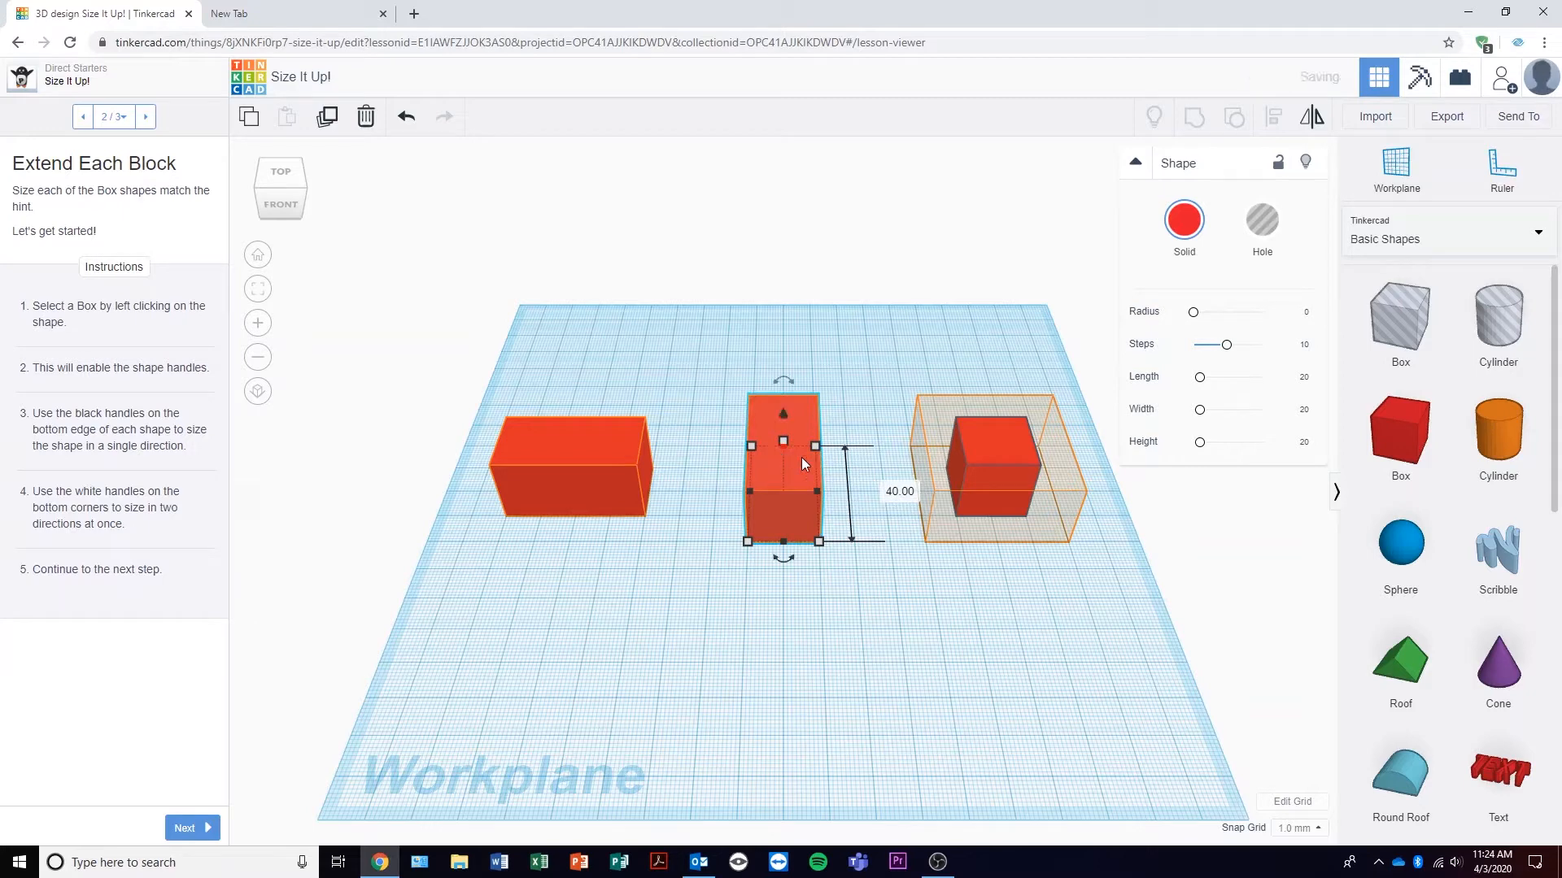
Size the right box in two directions at once to match its hint, and continue to the Group It! lesson.
{"action": "left_click", "coordinate": [987, 471]}
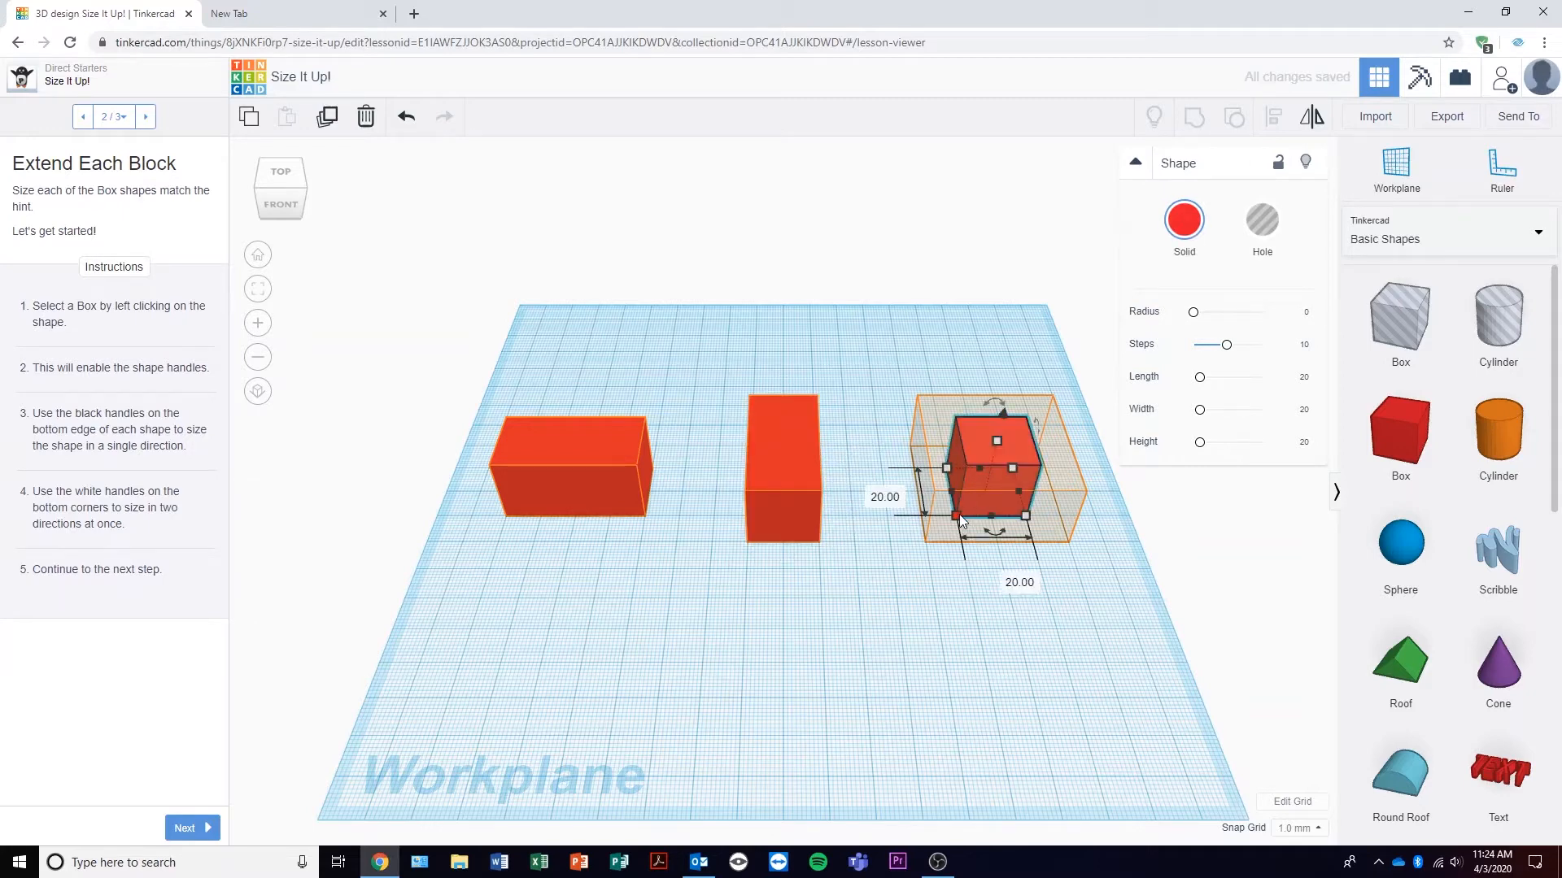
{"action": "left_click_drag", "start_coordinate": [989, 519], "coordinate": [994, 542]}
{"action": "left_click", "coordinate": [83, 331]}
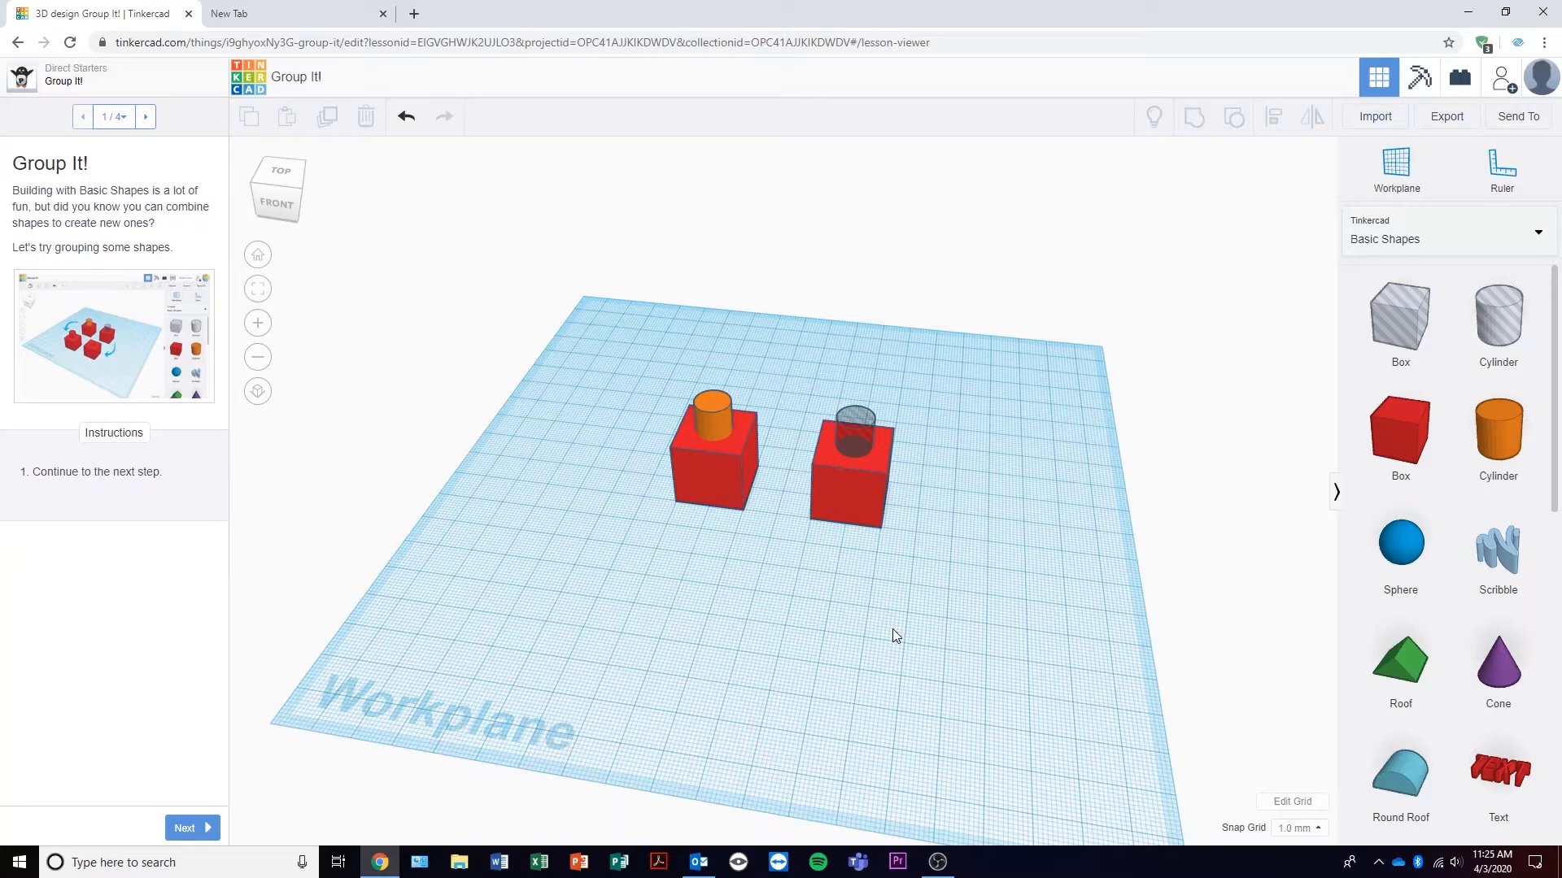
Continue to the Group It! lesson's Group the Shapes on the Left exercise and read through its instructions.
{"action": "right_click_drag", "start_coordinate": [699, 591], "coordinate": [667, 634]}
{"action": "right_click_drag", "start_coordinate": [826, 441], "coordinate": [633, 560]}
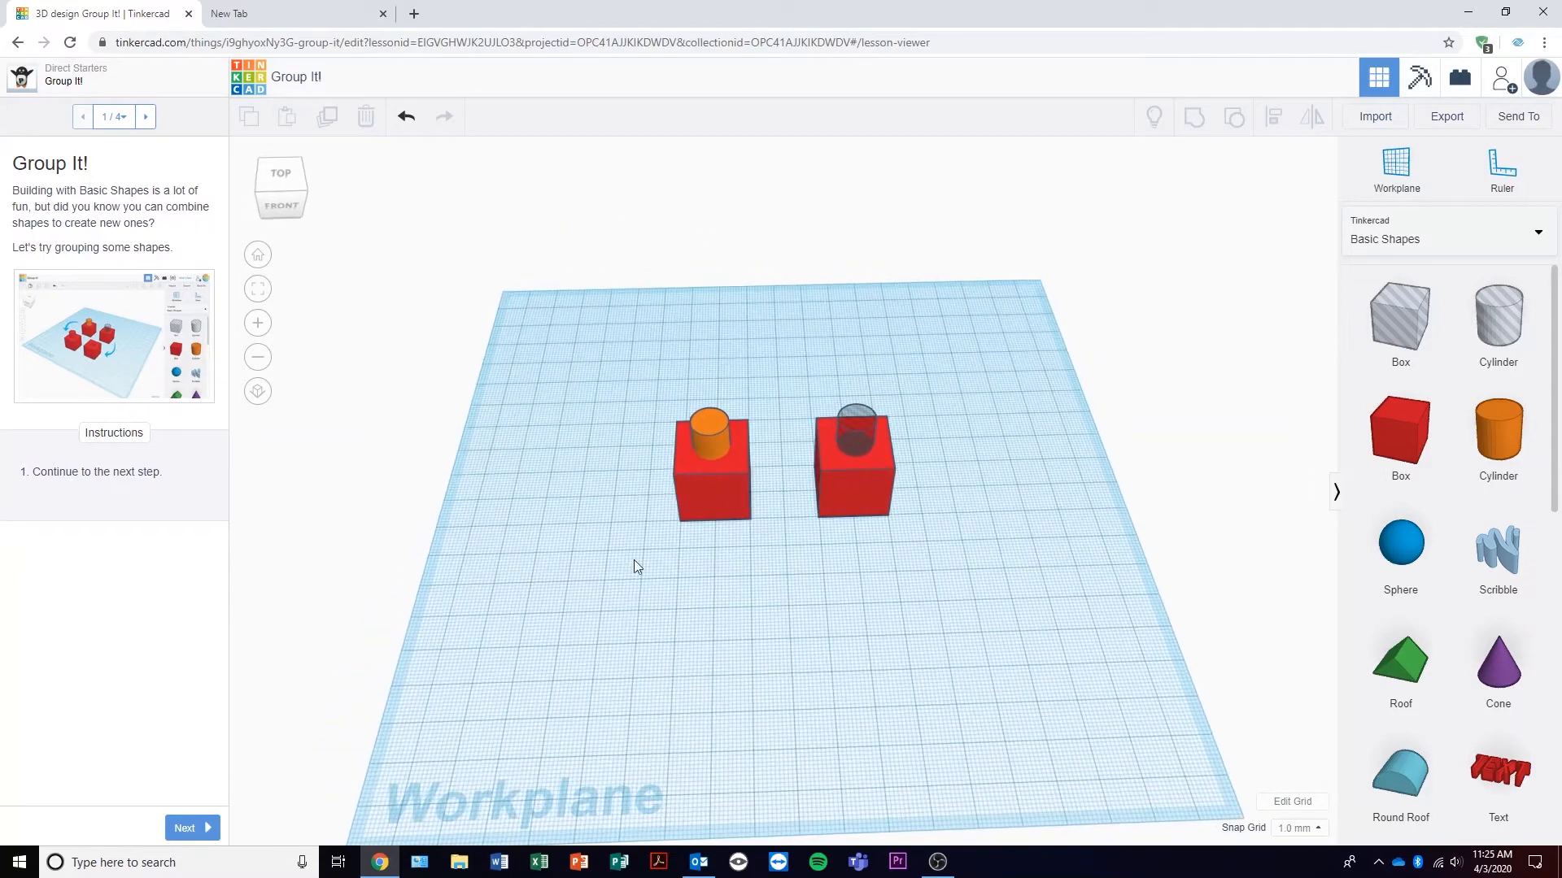
{"action": "left_click", "coordinate": [187, 828]}
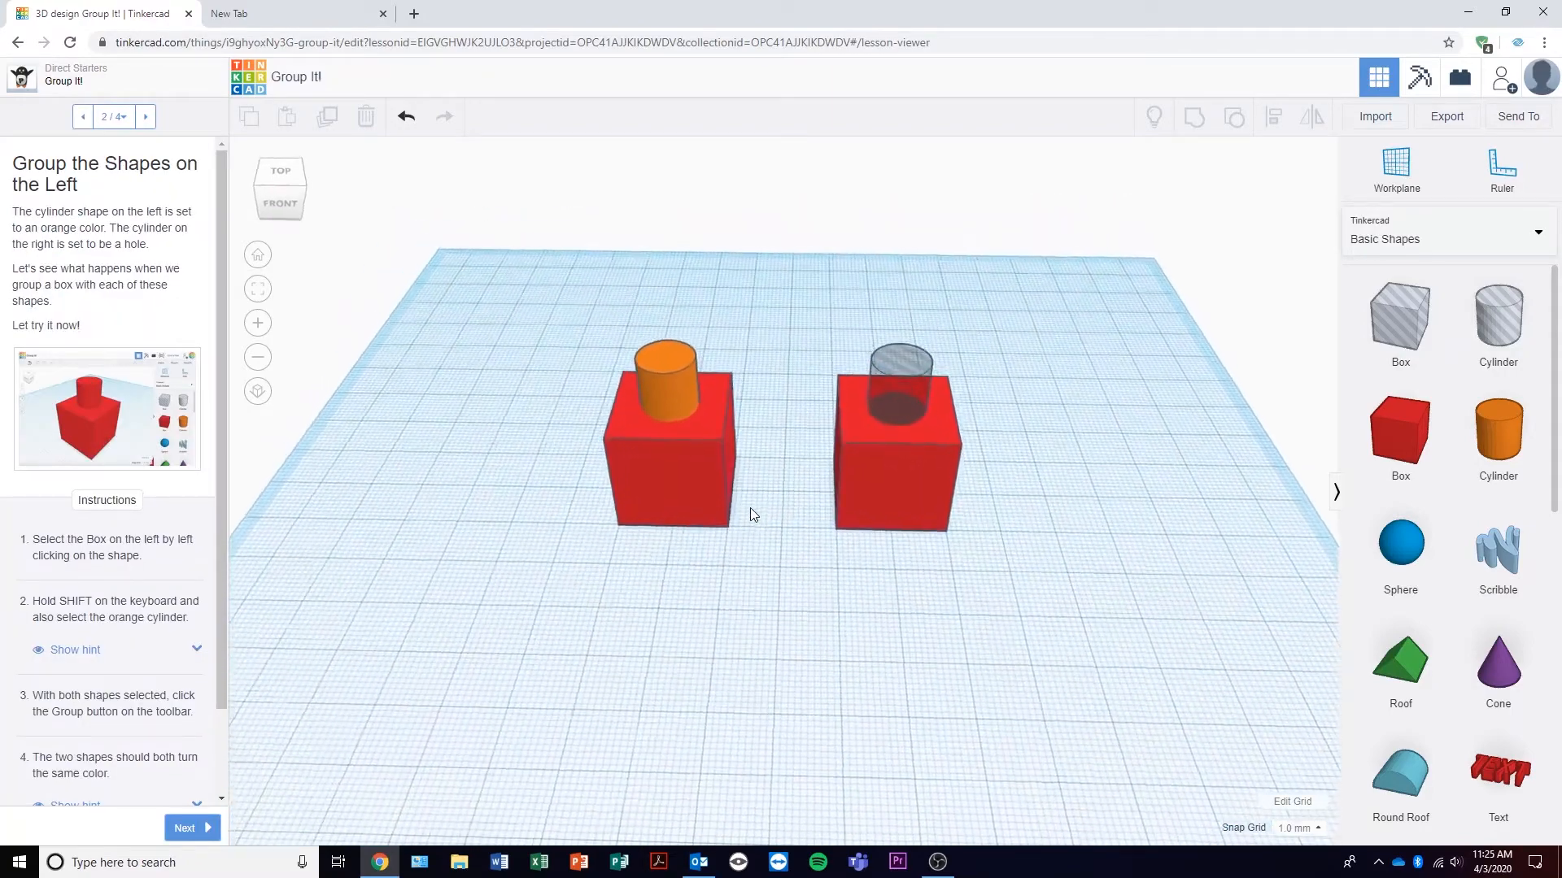
{"action": "scroll", "coordinate": [171, 697], "scroll_direction": "down", "scroll_amount": 1}
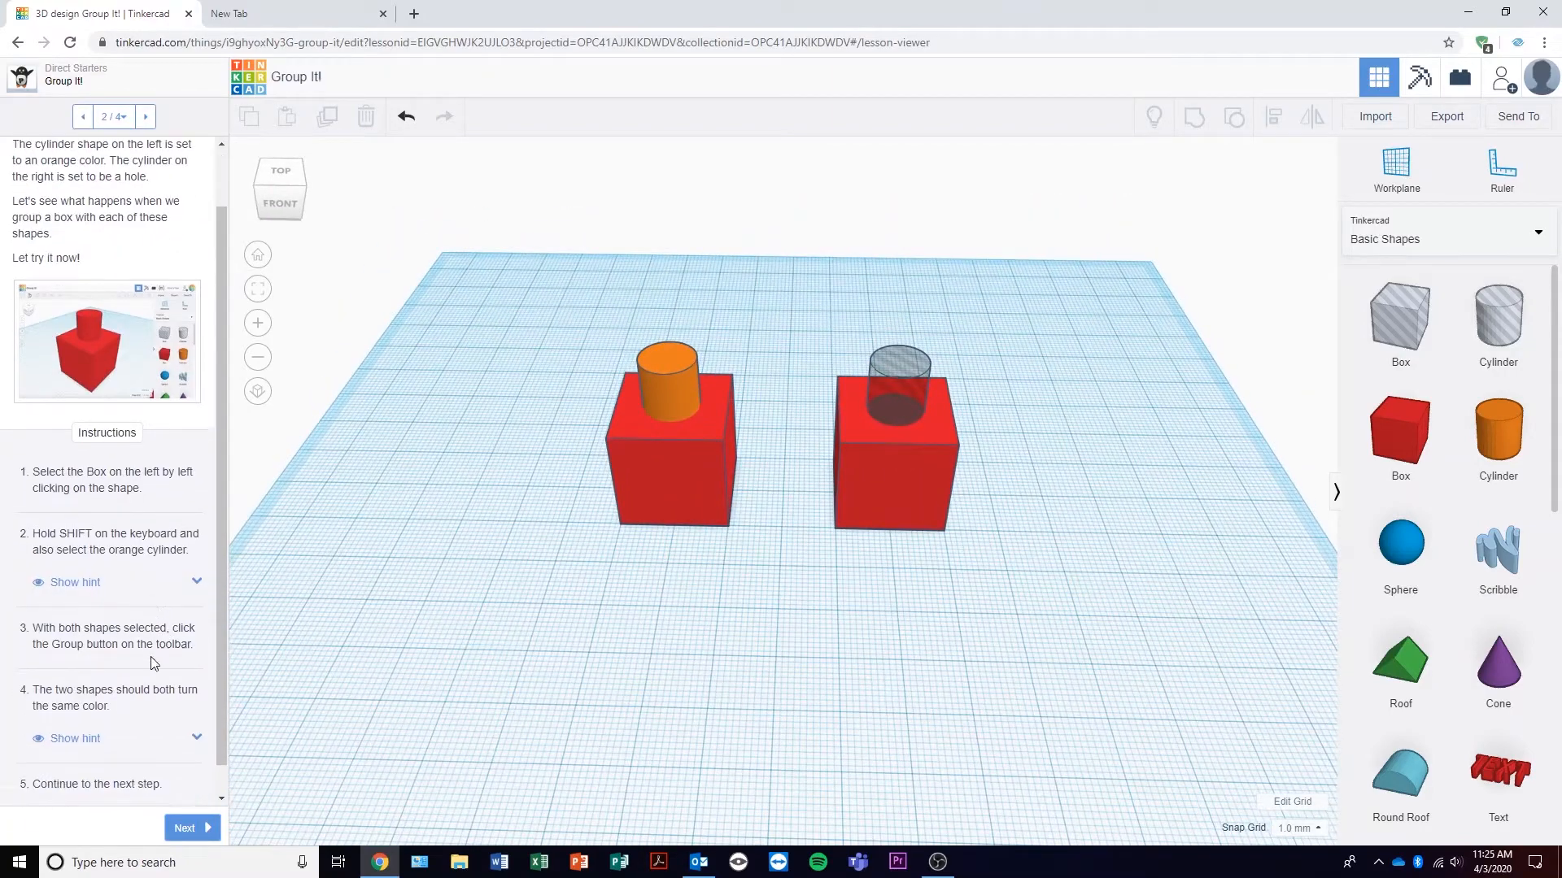
Group the left box with the orange cylinder on top of it, selecting the box first.
{"action": "left_click", "coordinate": [704, 481]}
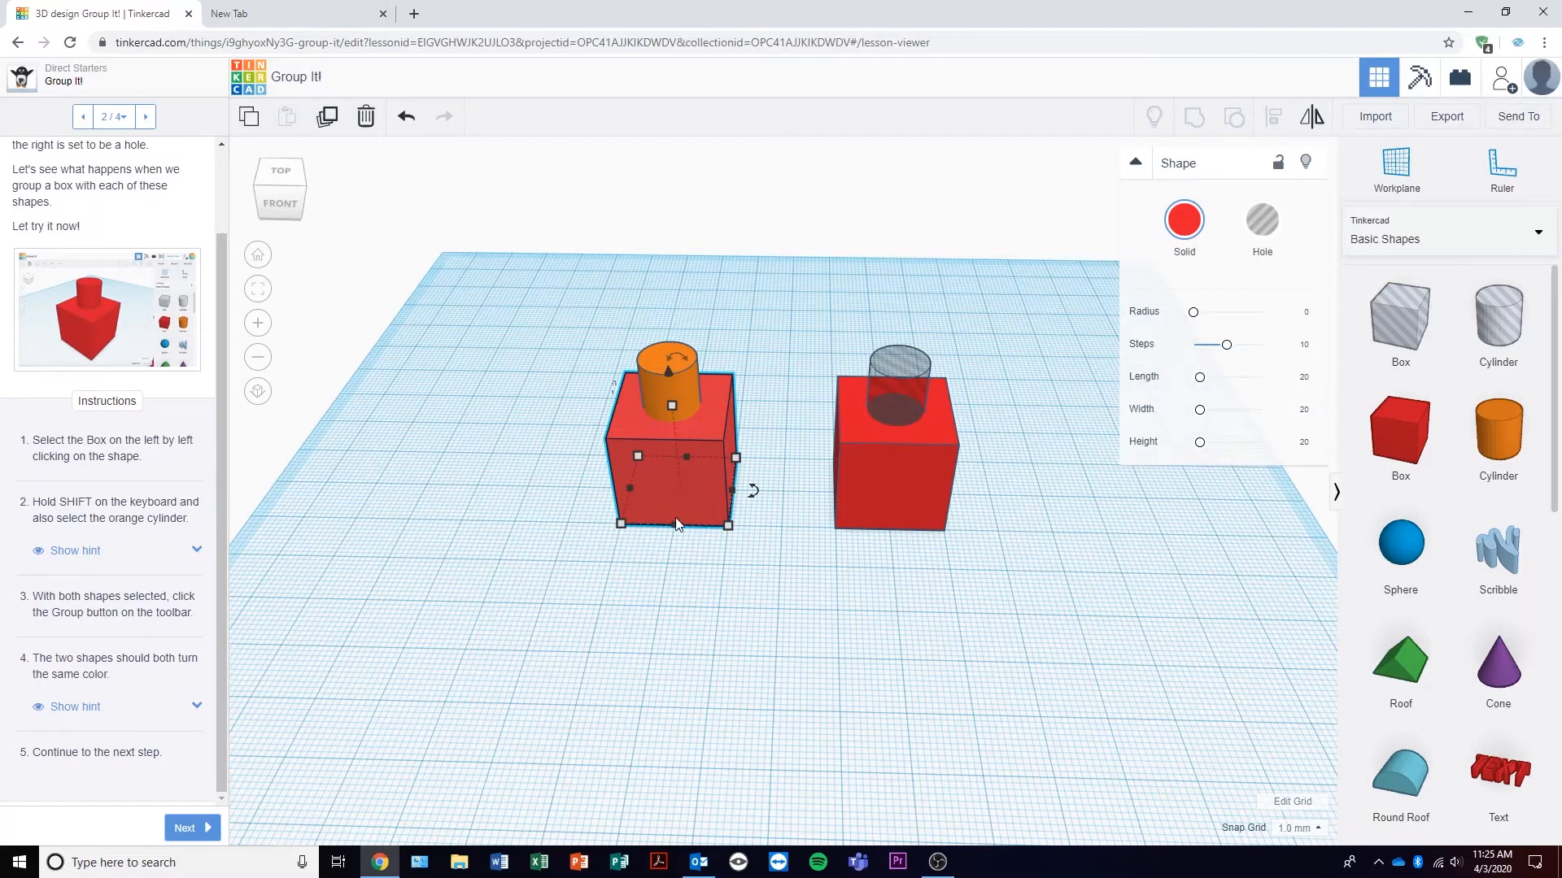
{"action": "left_click", "coordinate": [688, 394], "text": "shift"}
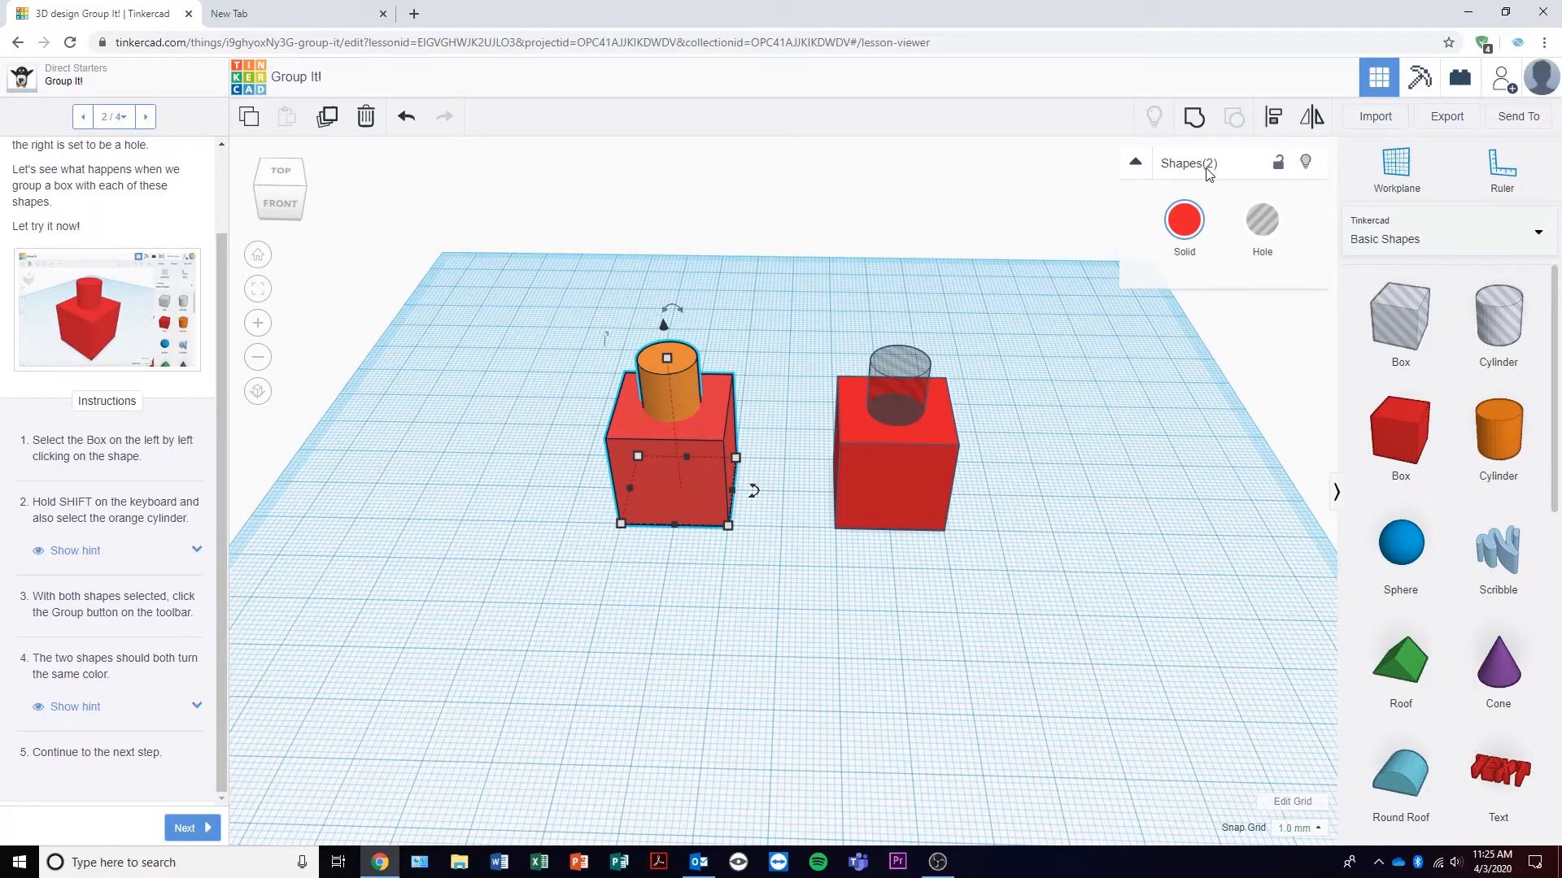
{"action": "left_click", "coordinate": [1193, 119]}
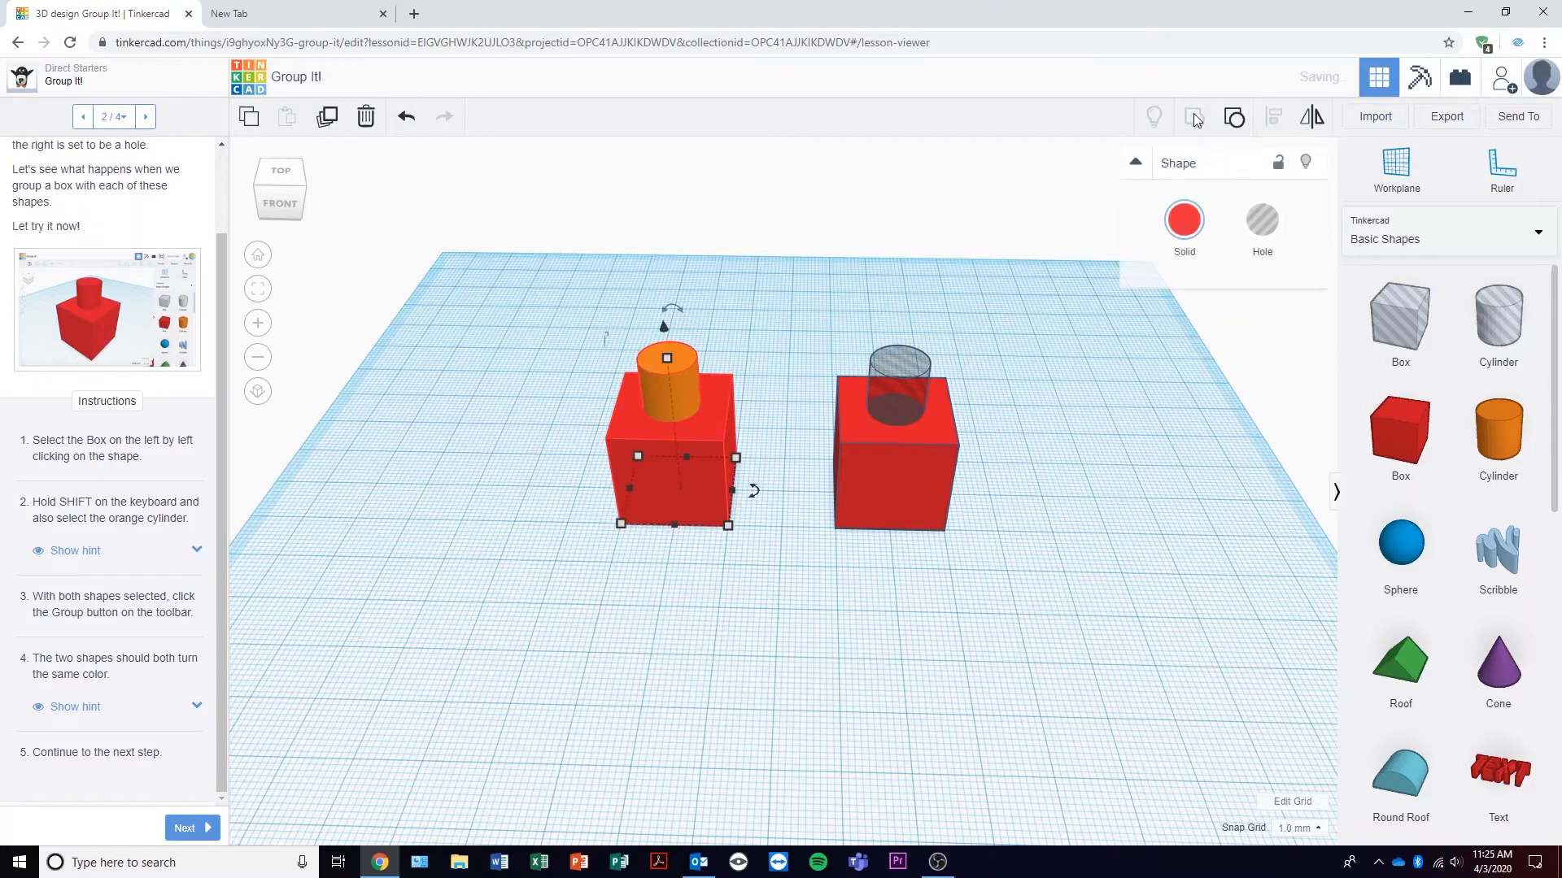
{"action": "left_click", "coordinate": [555, 452]}
{"action": "left_click", "coordinate": [649, 448]}
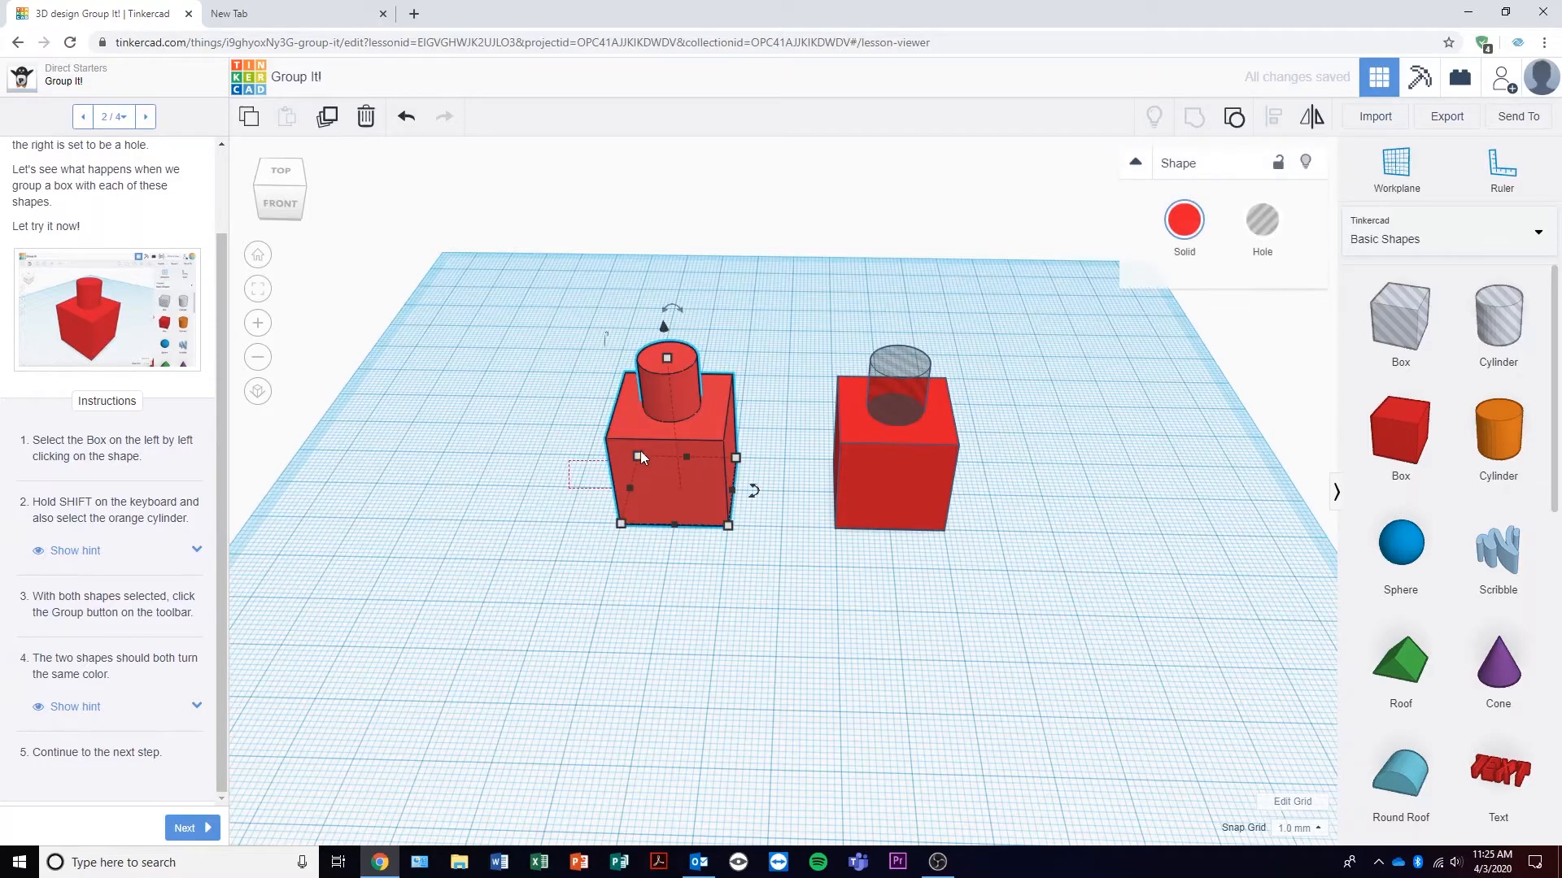
Try stretching the left grouped shape to a width of about 52 mm, and undo both the resizing and the grouping.
{"action": "right_click_drag", "start_coordinate": [572, 469], "coordinate": [682, 363]}
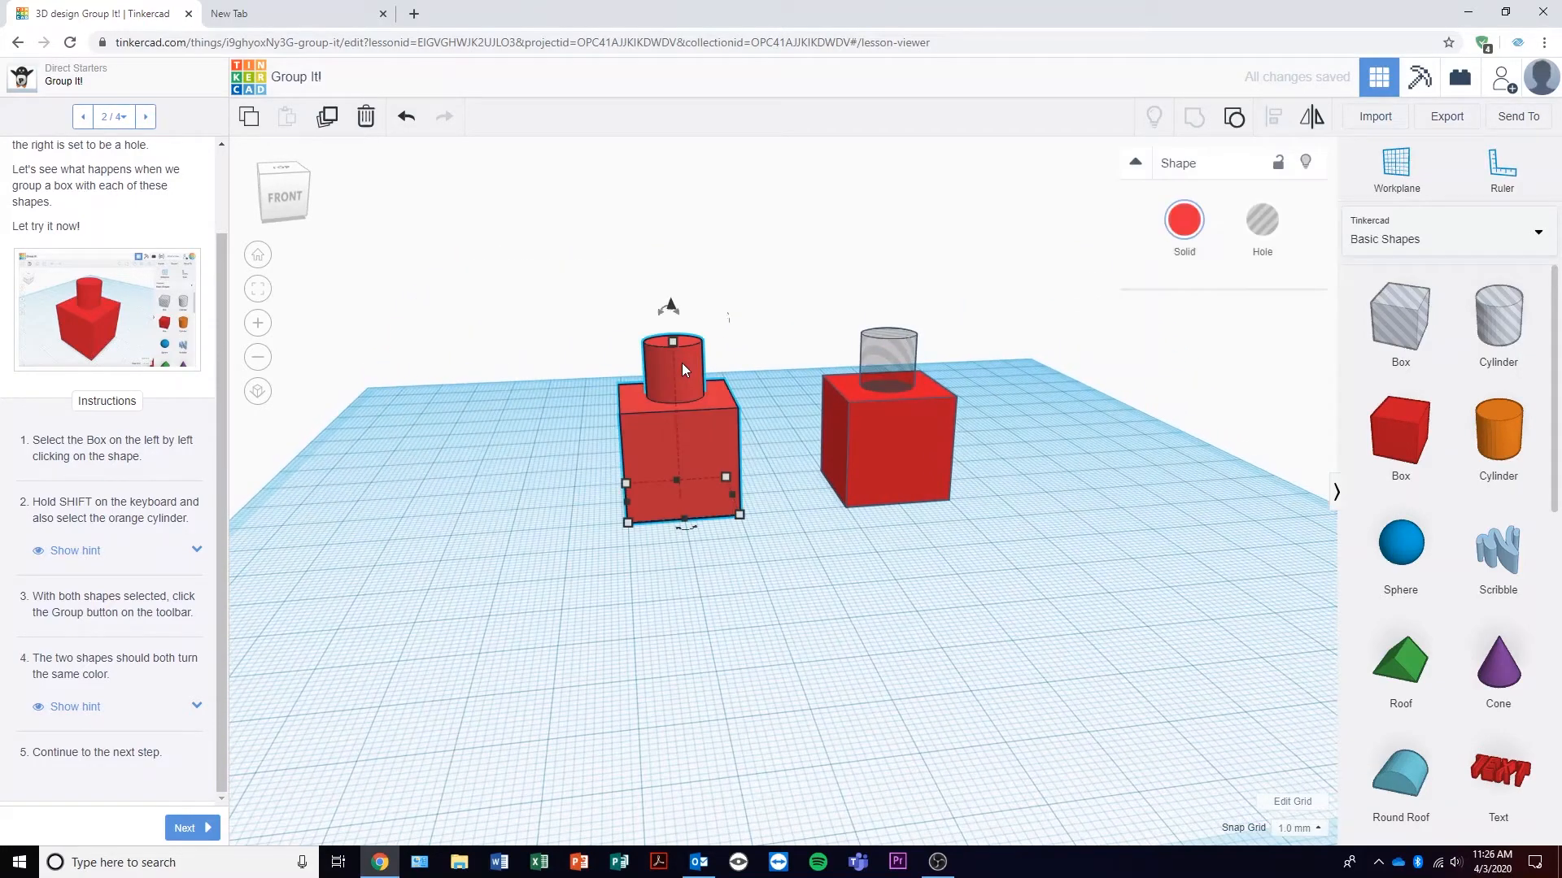
{"action": "left_click_drag", "start_coordinate": [678, 350], "coordinate": [679, 268]}
{"action": "left_click_drag", "start_coordinate": [638, 506], "coordinate": [419, 516]}
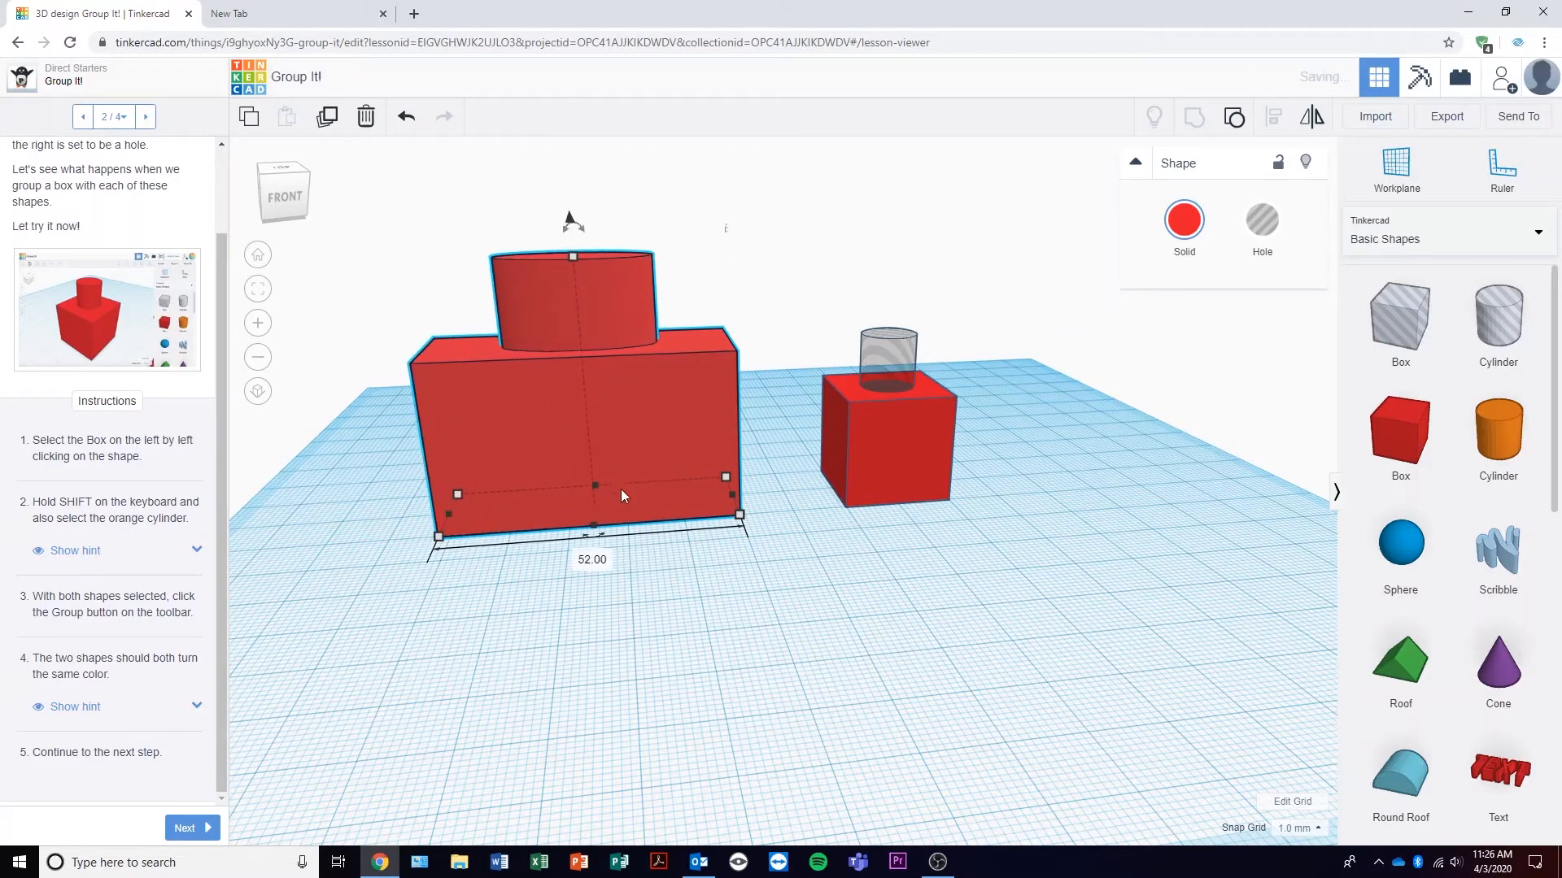
{"action": "right_click_drag", "start_coordinate": [621, 490], "coordinate": [650, 520]}
{"action": "key", "text": "ctrl+z"}
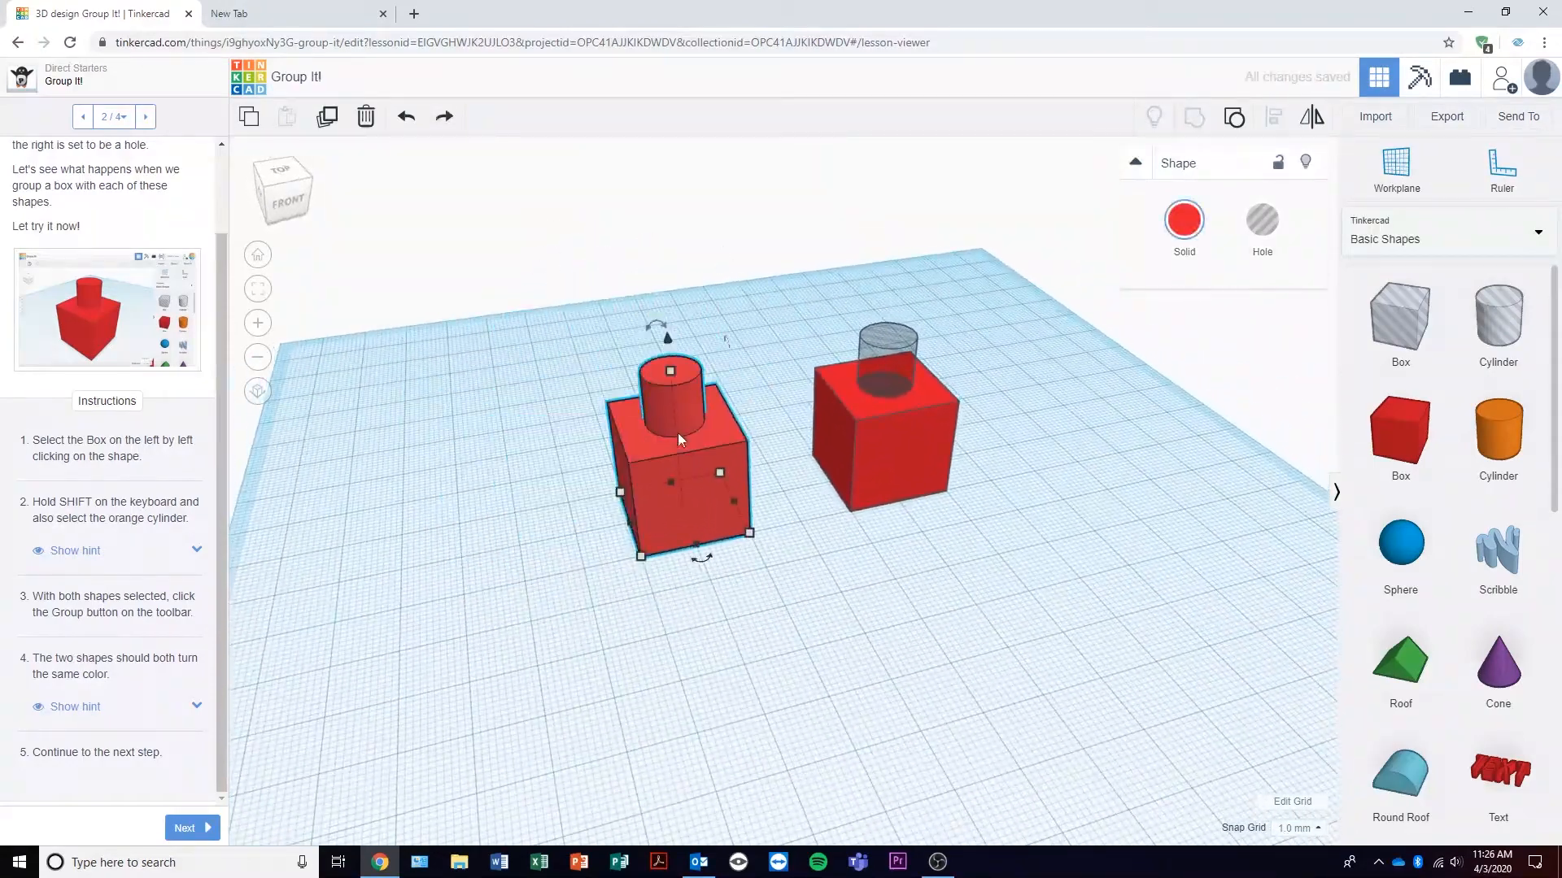
{"action": "key", "text": "ctrl+z"}
Group the left shapes again, selecting the orange cylinder before the red box, and view the group from several angles.
{"action": "left_click", "coordinate": [694, 402]}
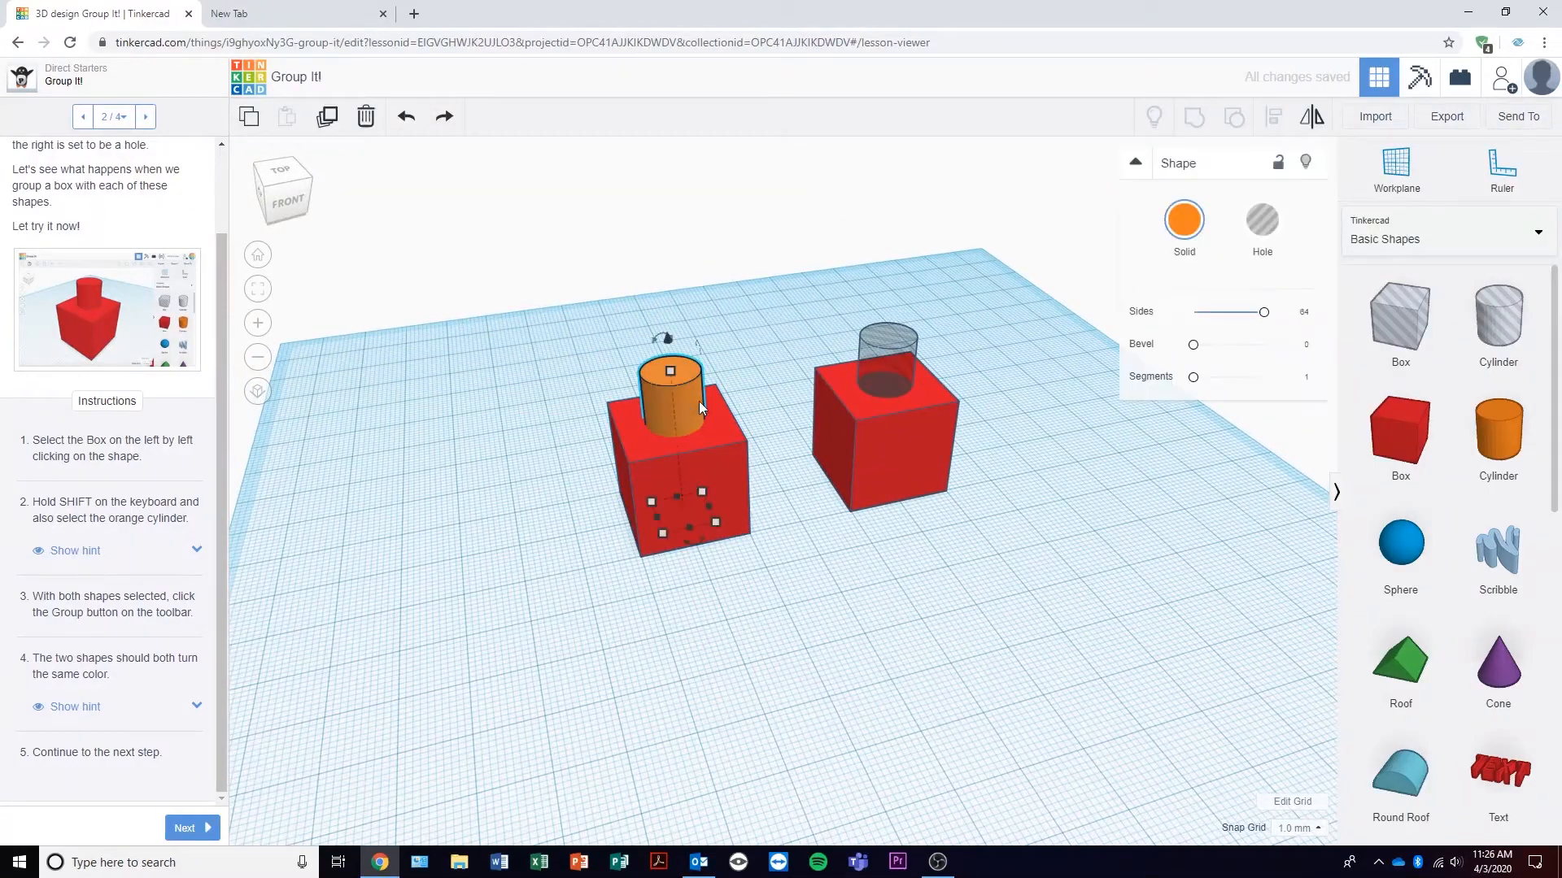
{"action": "left_click", "coordinate": [726, 440], "text": "shift"}
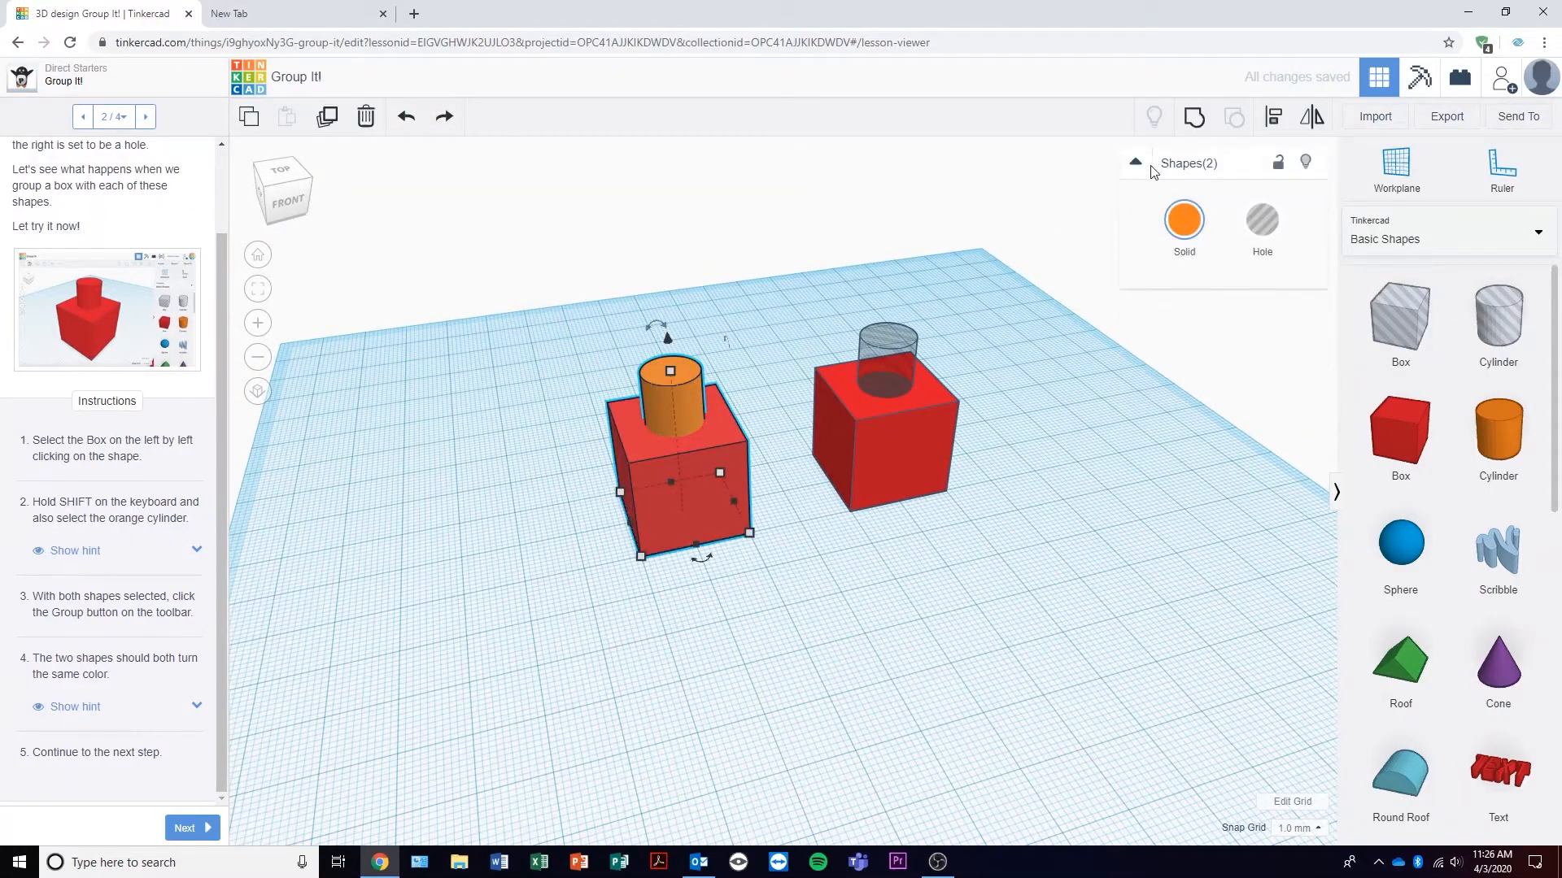
{"action": "left_click", "coordinate": [1196, 127]}
{"action": "left_click", "coordinate": [836, 252]}
{"action": "right_click_drag", "start_coordinate": [725, 380], "coordinate": [653, 402]}
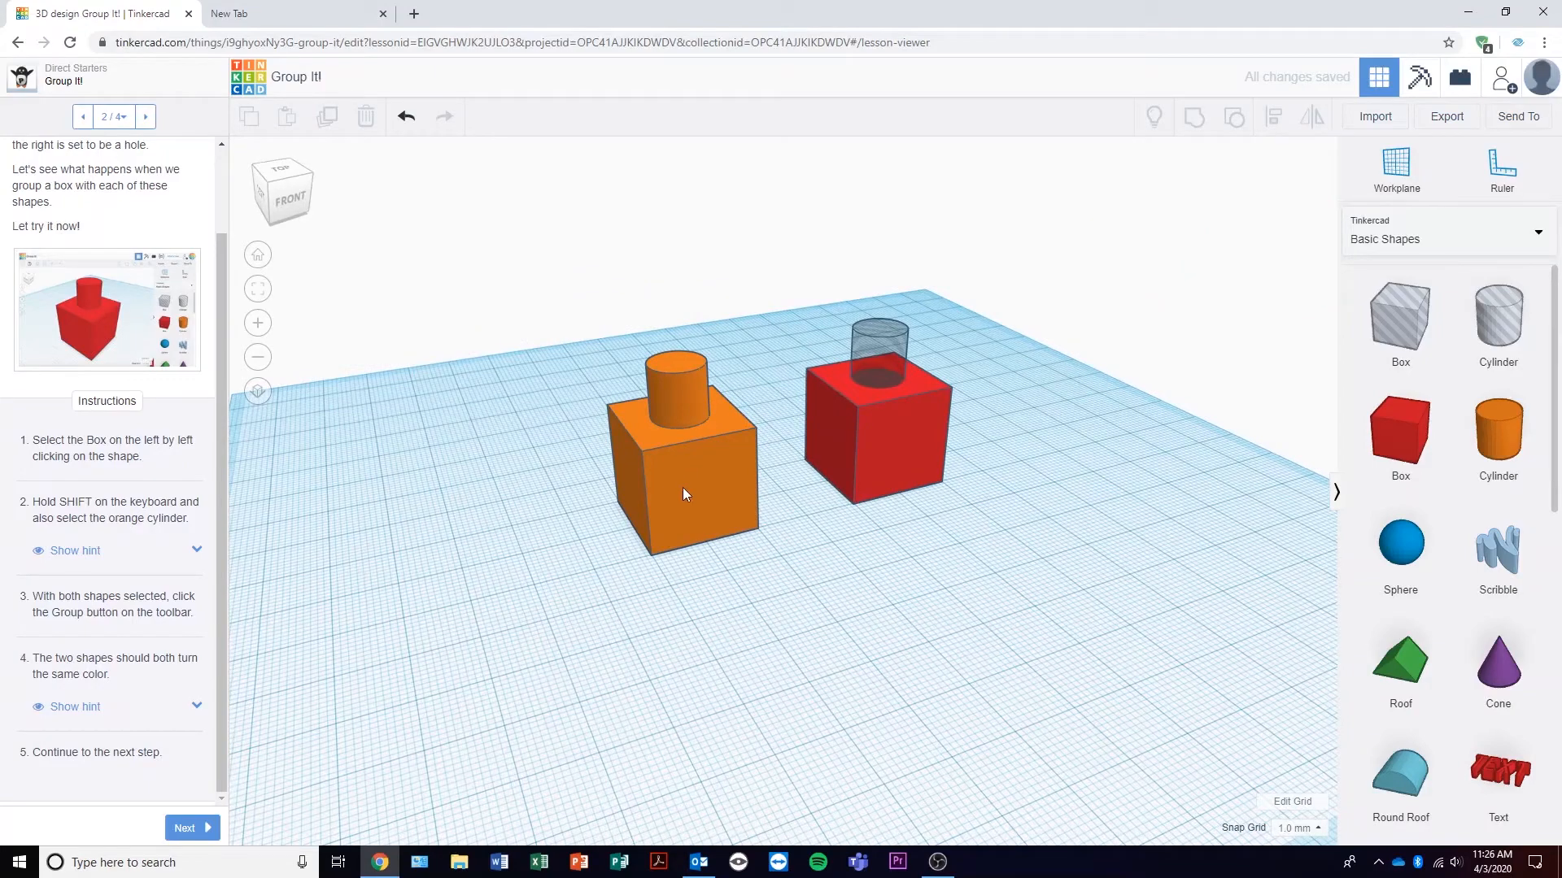
{"action": "right_click_drag", "start_coordinate": [795, 548], "coordinate": [826, 589]}
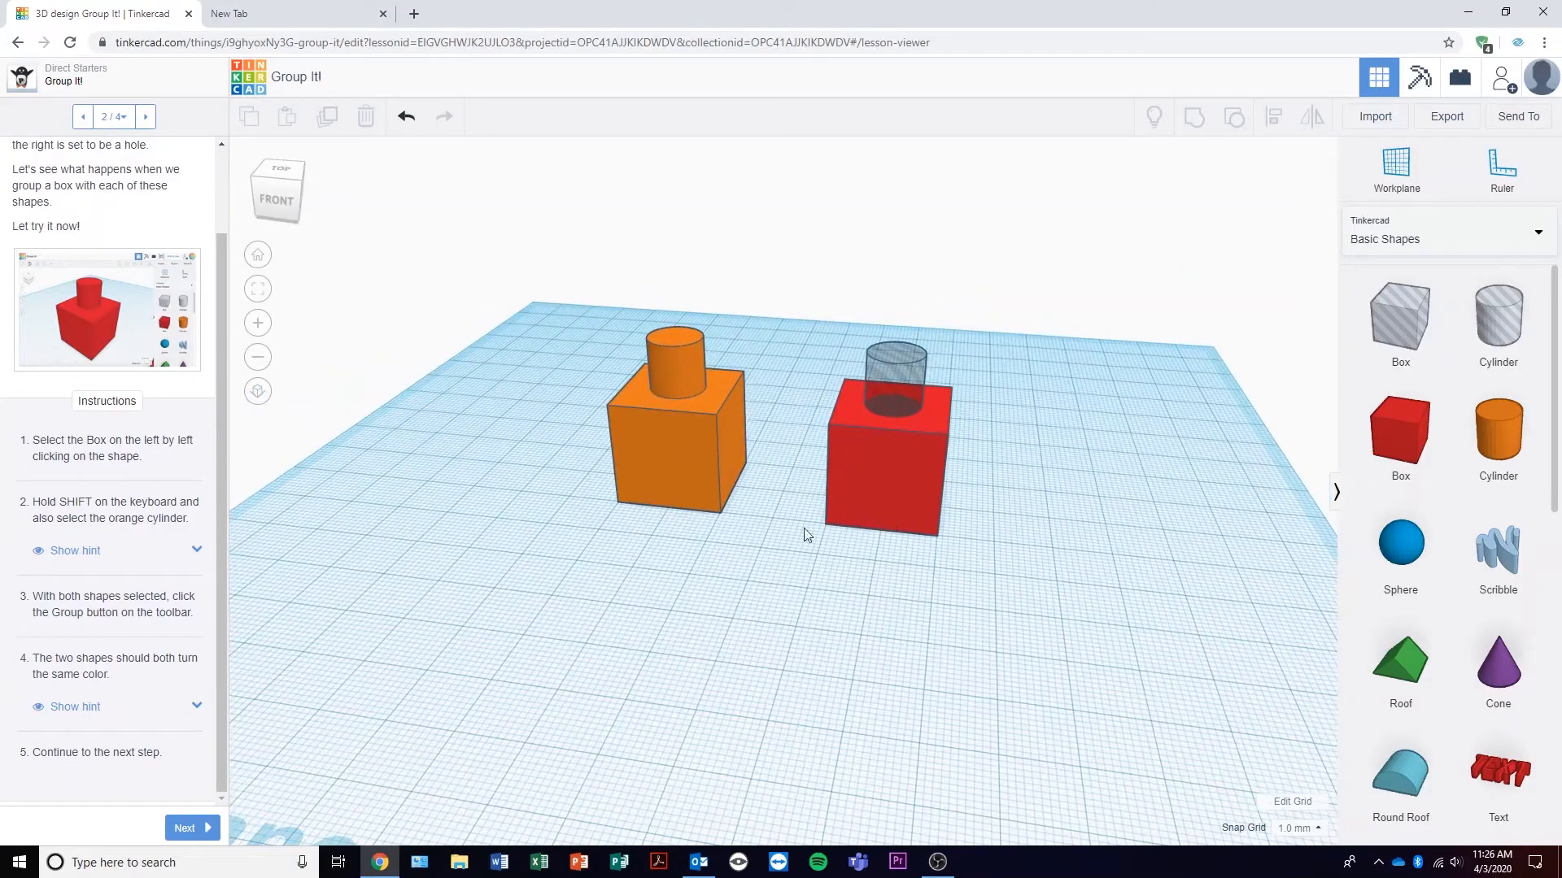
{"action": "right_click_drag", "start_coordinate": [875, 405], "coordinate": [922, 425]}
Undo the left grouping and inspect the solid colours of the cylinder and the box separately.
{"action": "left_click", "coordinate": [672, 392]}
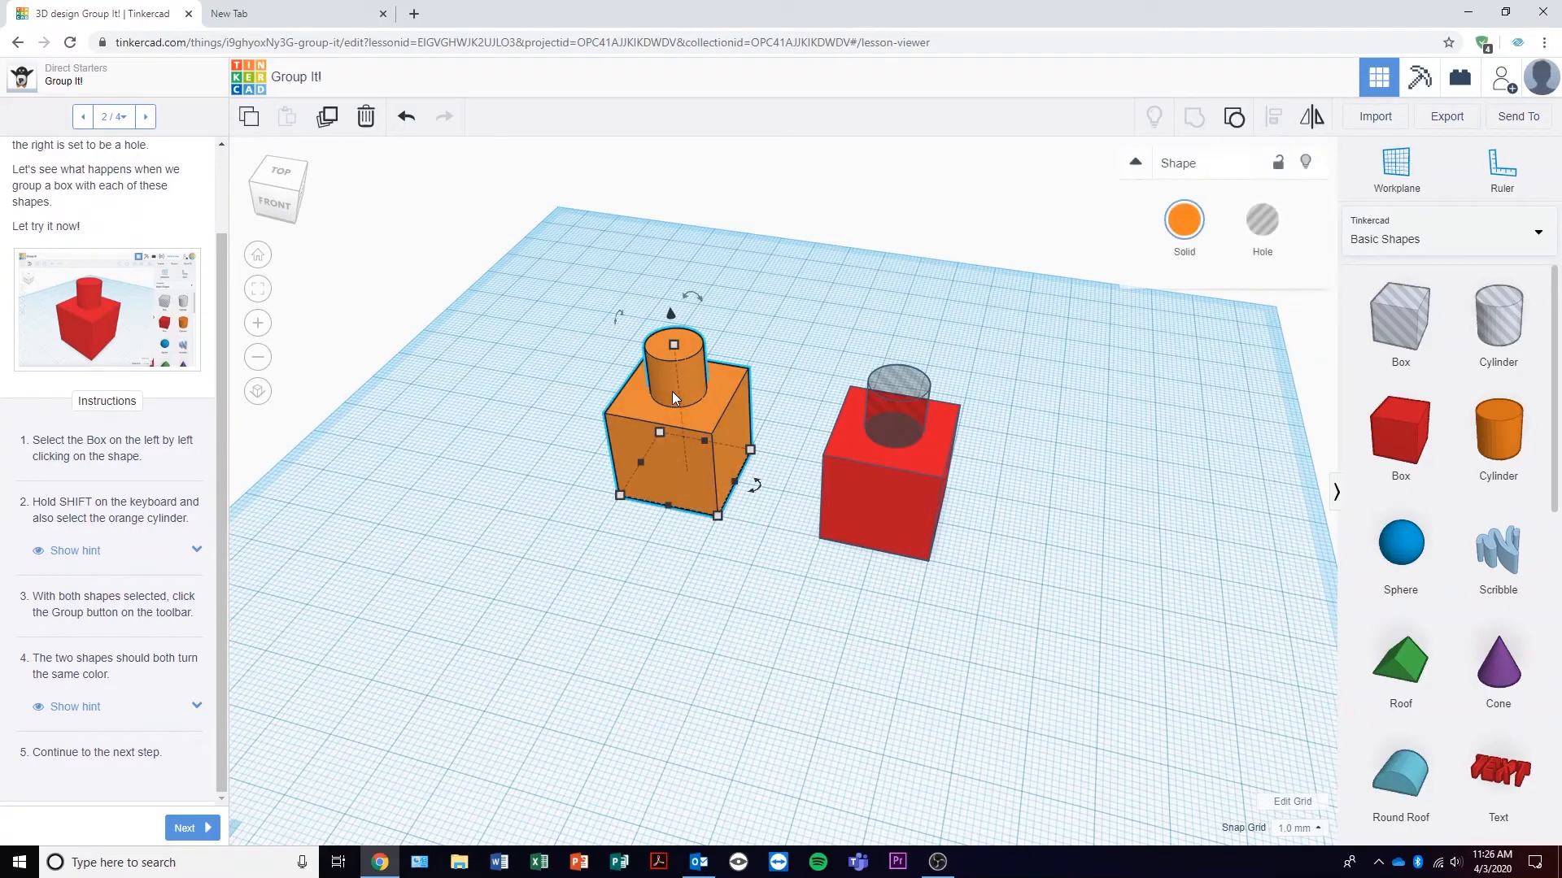
{"action": "key", "text": "ctrl+z"}
{"action": "left_click", "coordinate": [680, 374]}
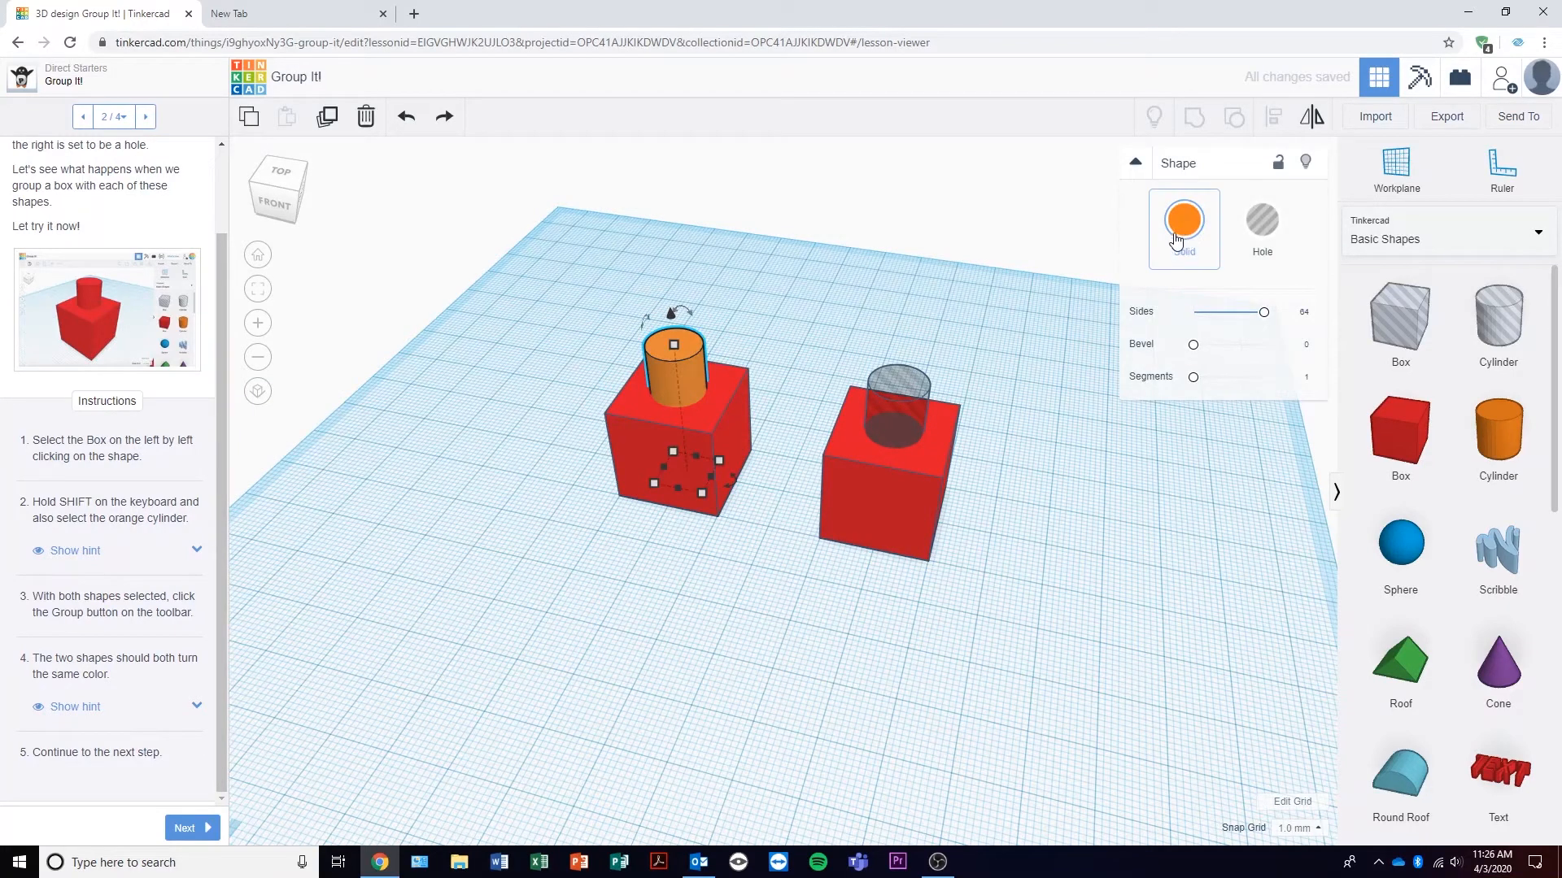
{"action": "left_click", "coordinate": [723, 433]}
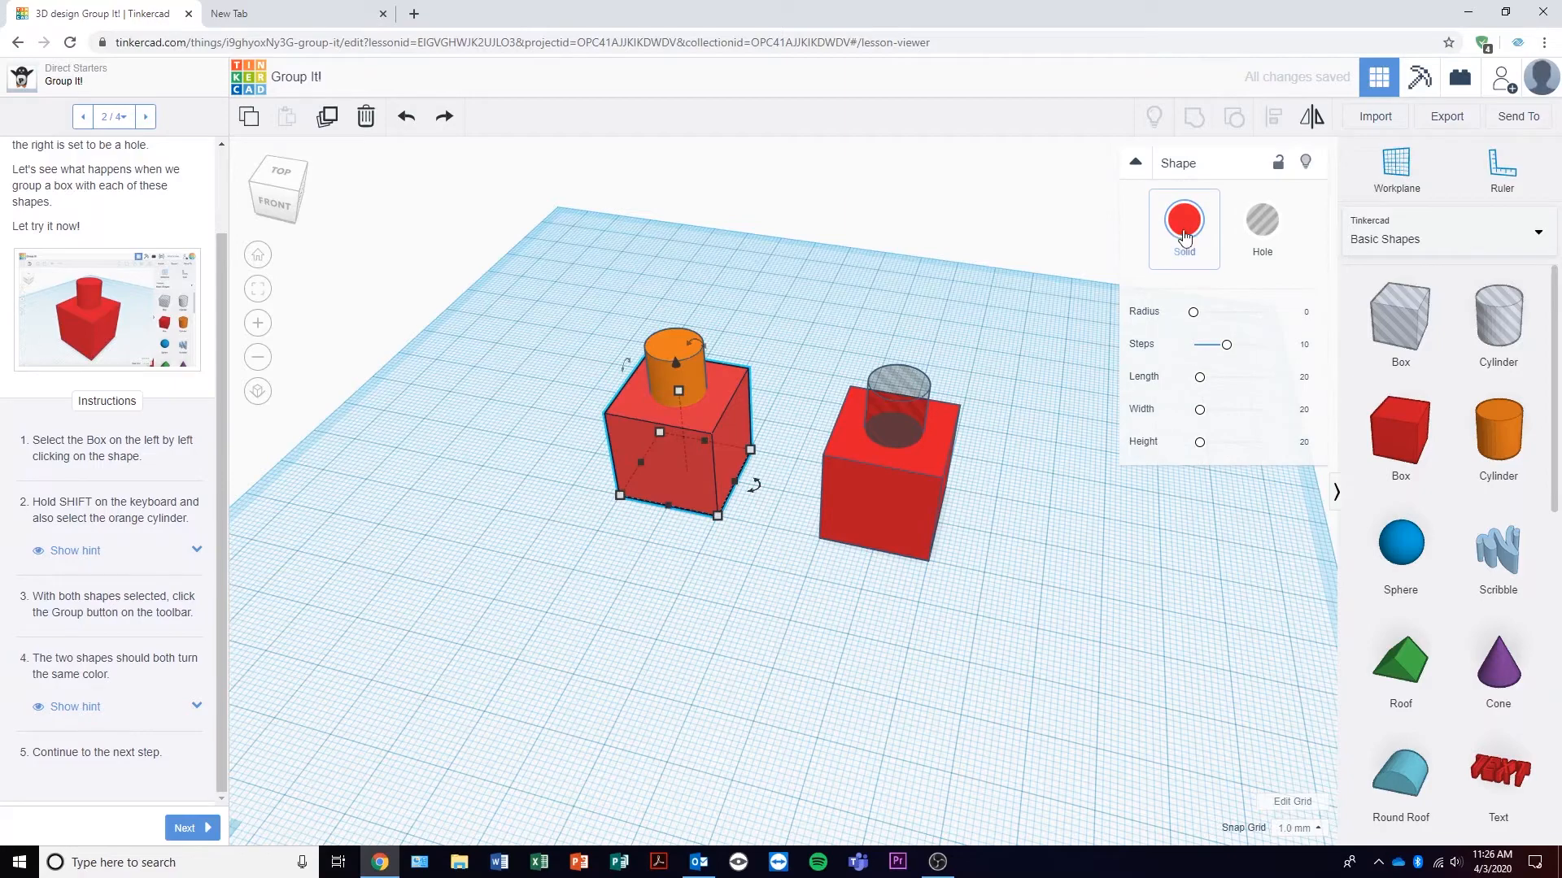
Group the right box with its hole cylinder to cut a round hole into the box, and check the hole from above.
{"action": "left_click", "coordinate": [997, 515]}
{"action": "left_click", "coordinate": [889, 520]}
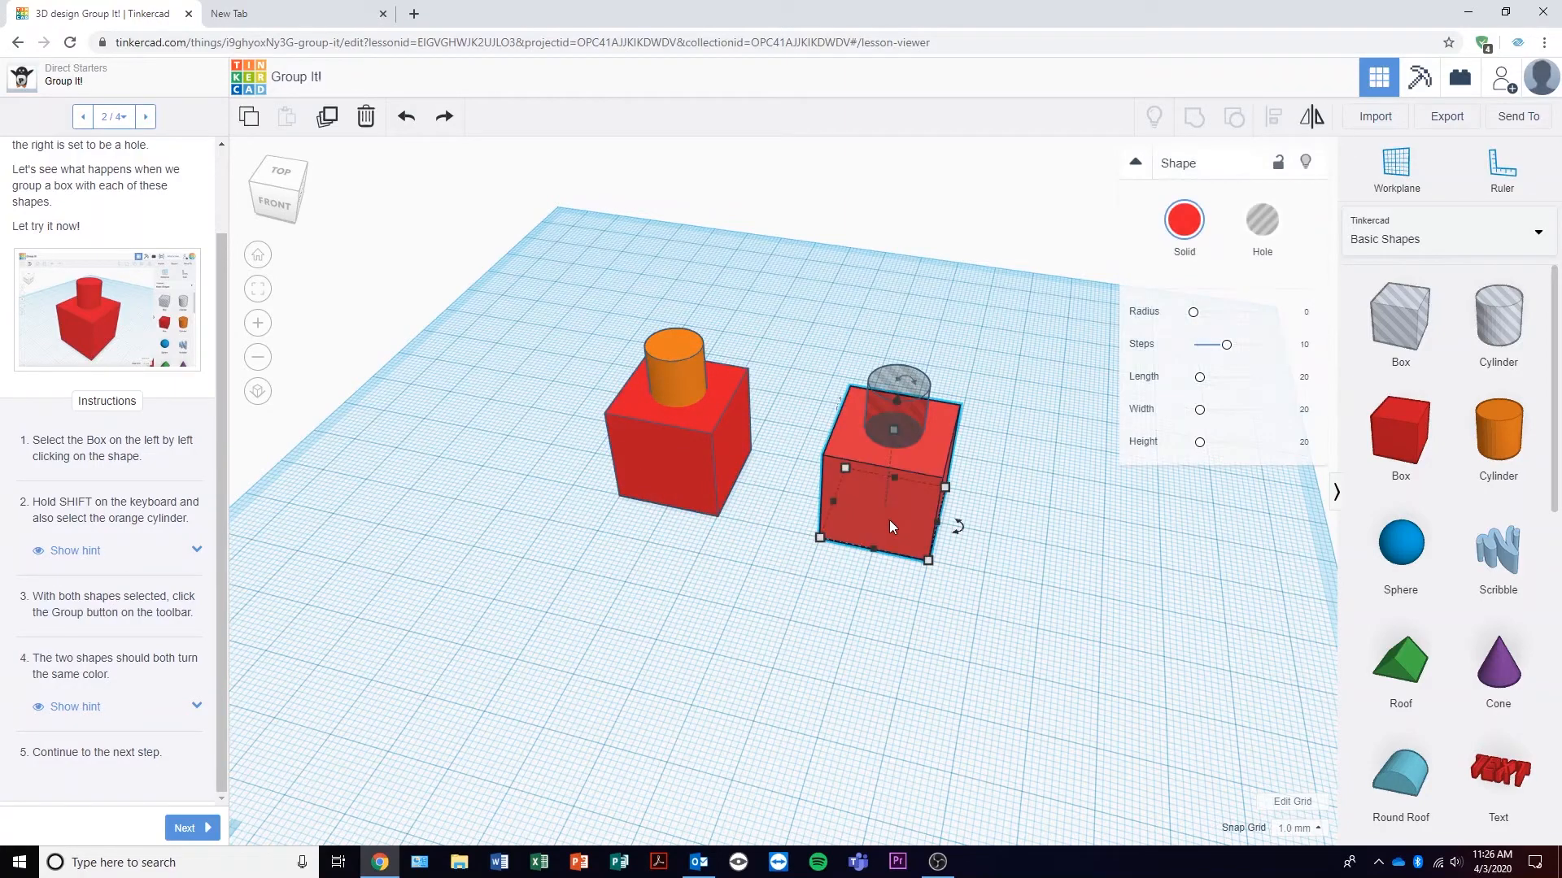
{"action": "left_click", "coordinate": [881, 398]}
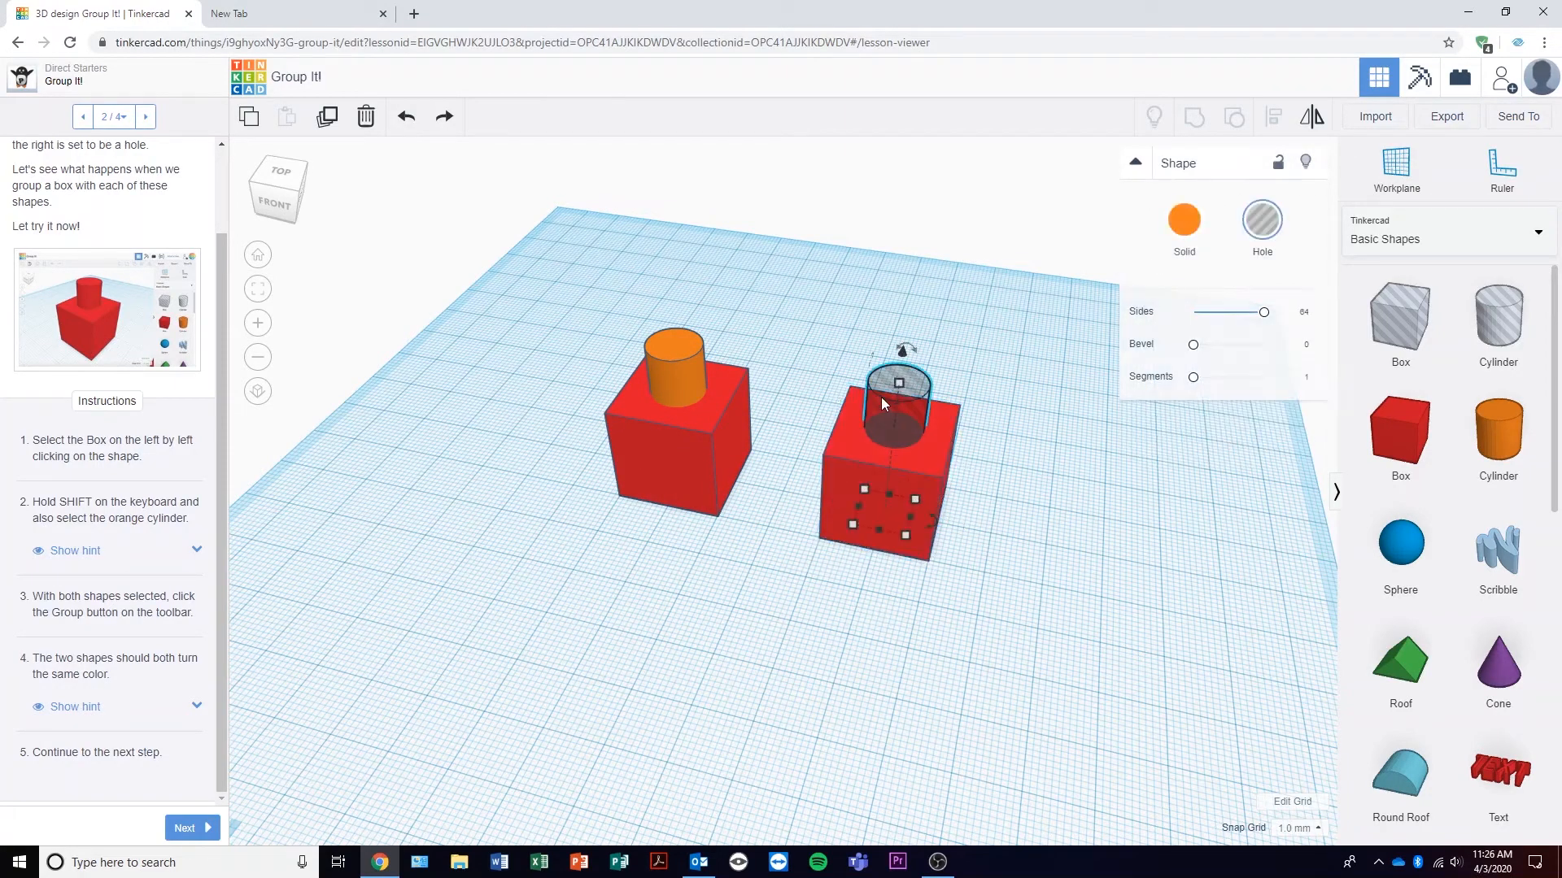
{"action": "left_click_drag", "start_coordinate": [1034, 616], "coordinate": [843, 381]}
{"action": "left_click_drag", "start_coordinate": [1059, 634], "coordinate": [836, 323]}
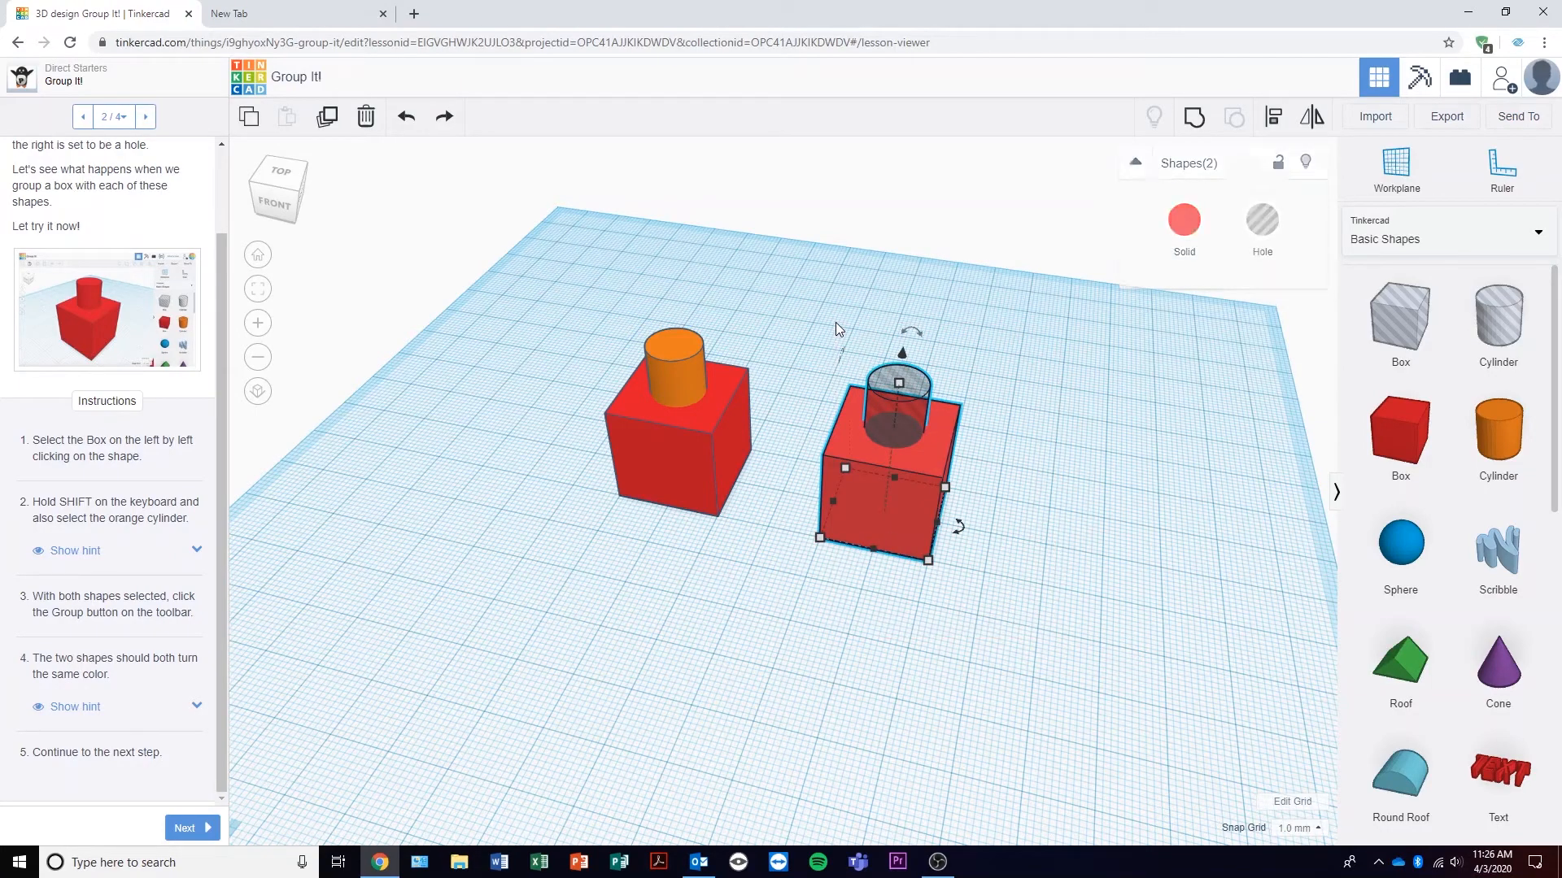
{"action": "left_click", "coordinate": [1194, 119]}
{"action": "left_click", "coordinate": [880, 325]}
{"action": "right_click_drag", "start_coordinate": [880, 324], "coordinate": [991, 524]}
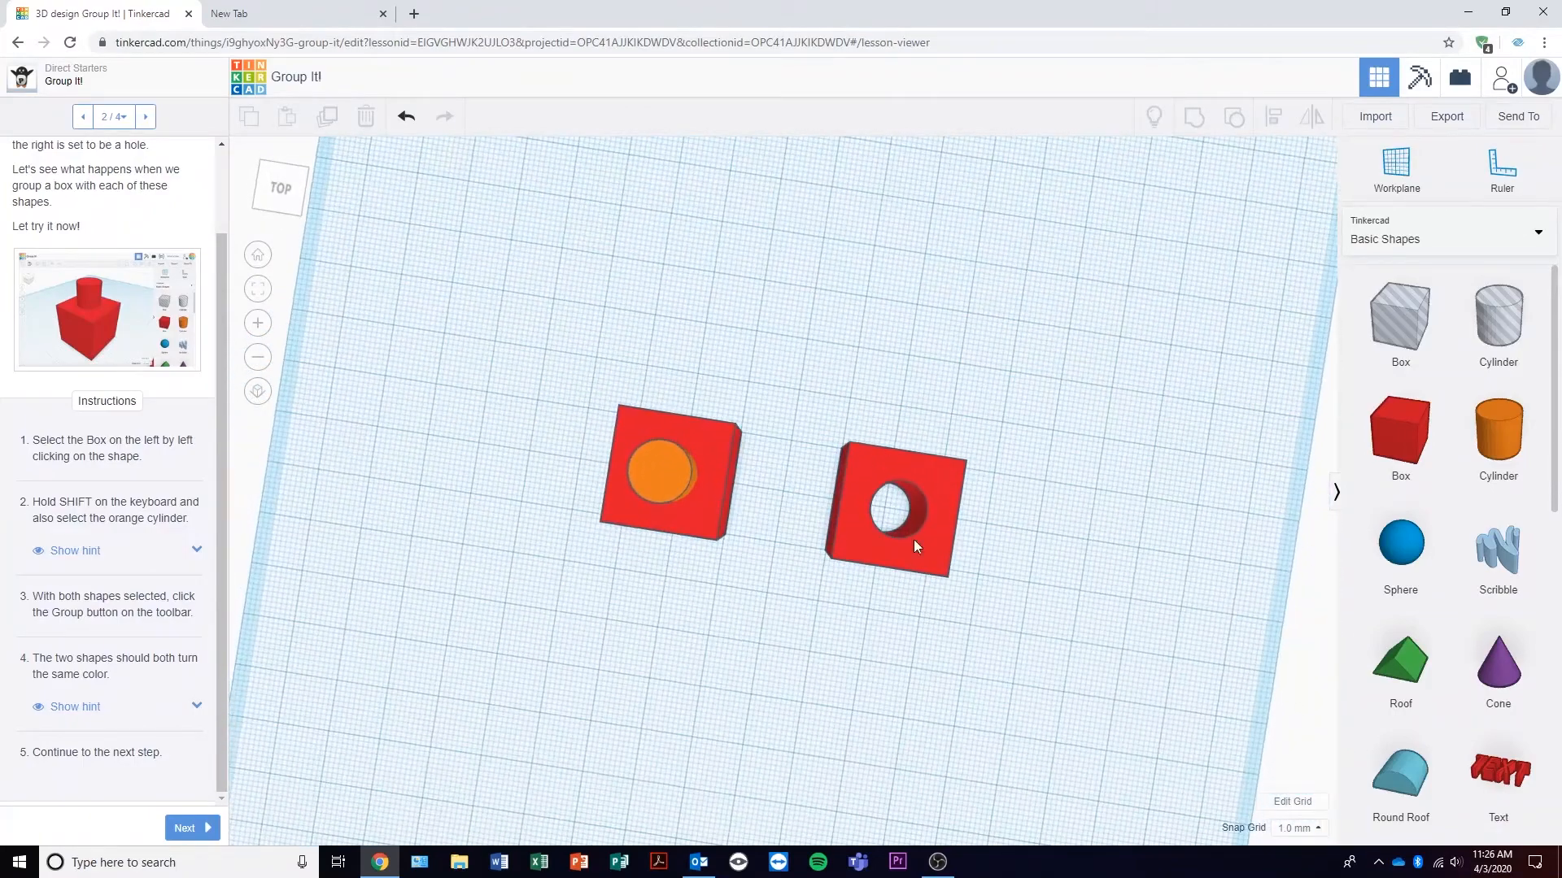
{"action": "right_click_drag", "start_coordinate": [878, 509], "coordinate": [754, 446]}
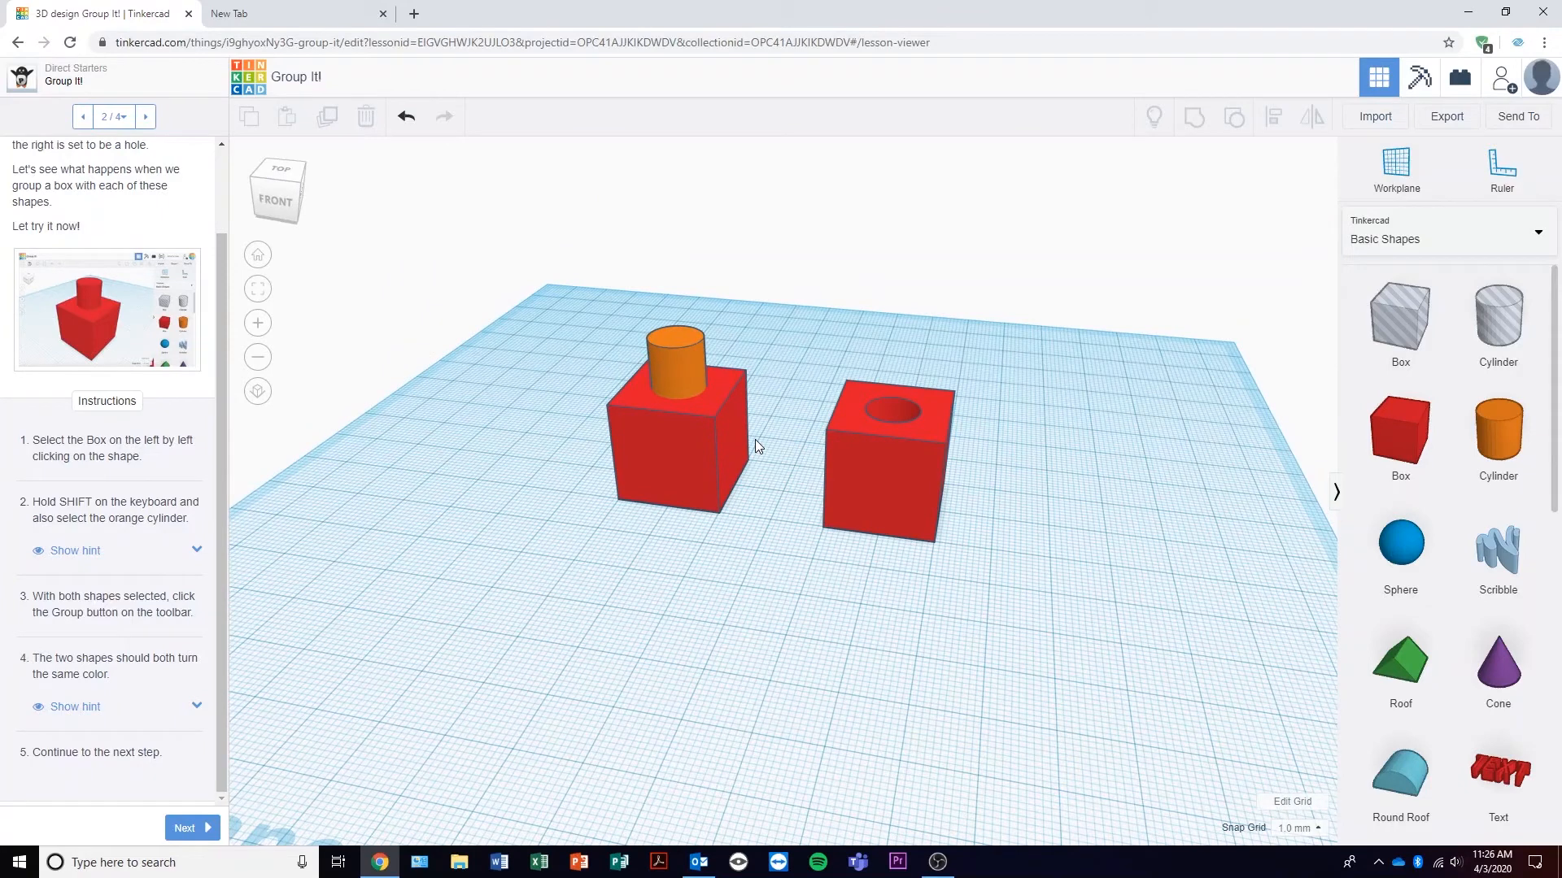
Complete the Group It! lesson and continue to the Align It! lesson.
{"action": "left_click", "coordinate": [185, 828]}
{"action": "left_click", "coordinate": [180, 828]}
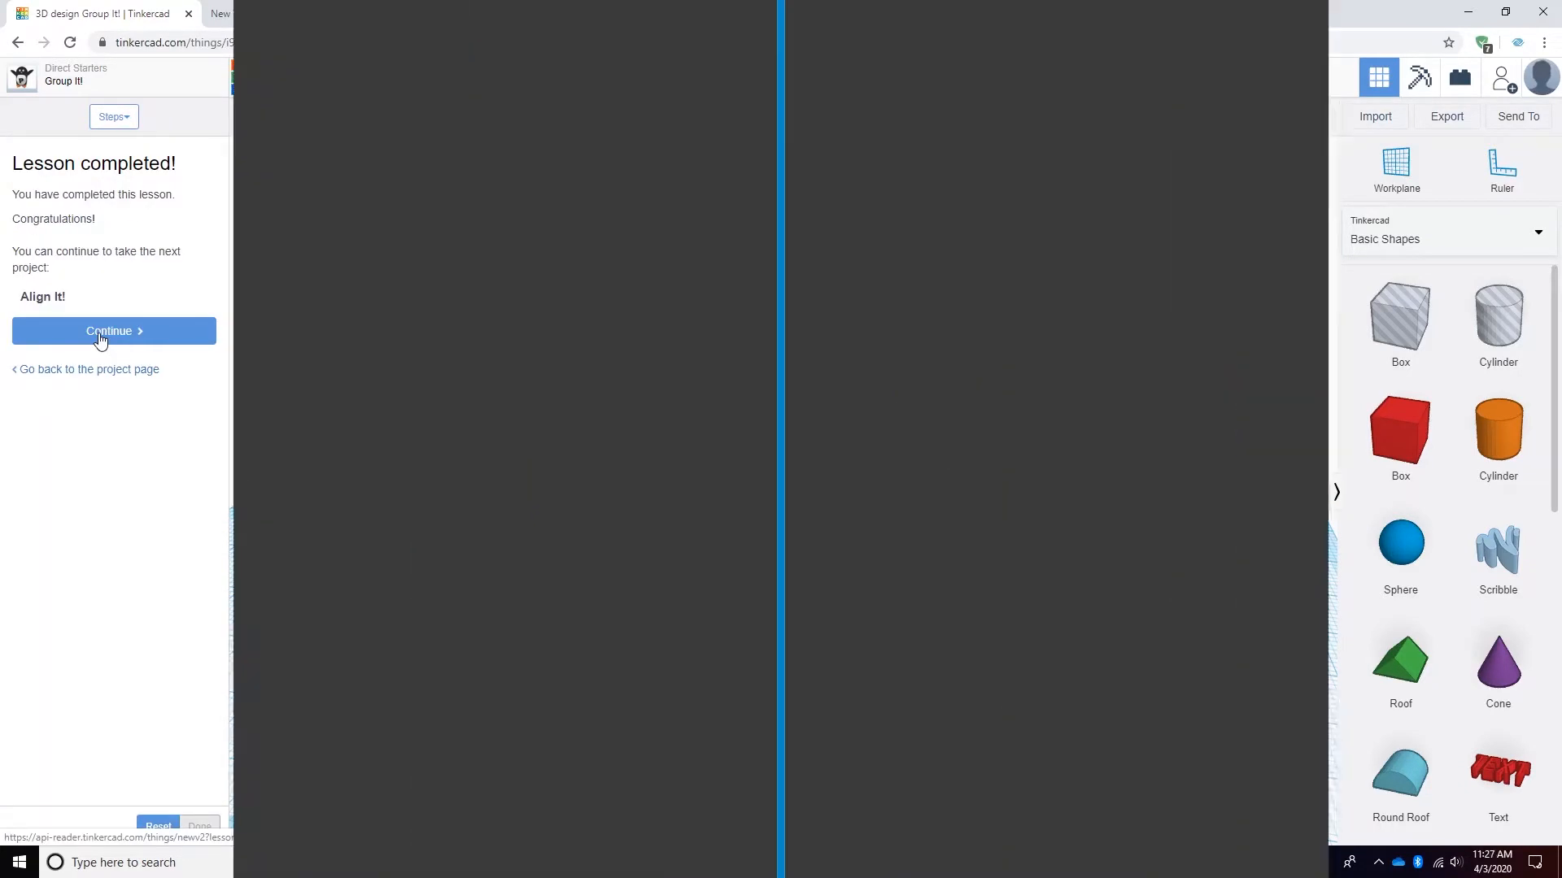
{"action": "left_click", "coordinate": [108, 331]}
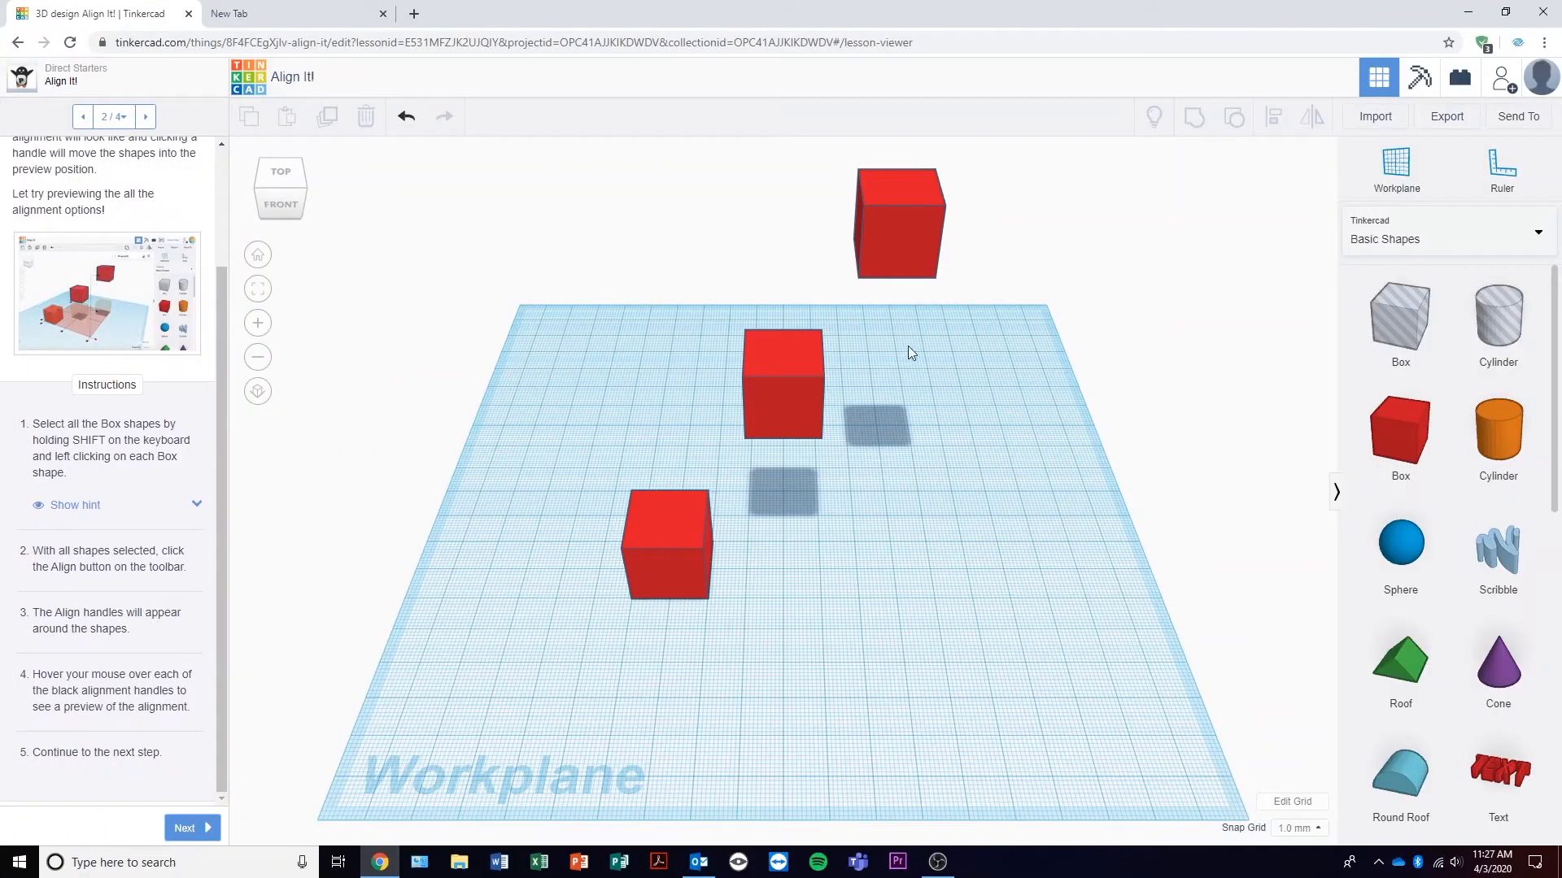
Select all three boxes together and continue to the Align to the Bottom exercise.
{"action": "left_click", "coordinate": [903, 243]}
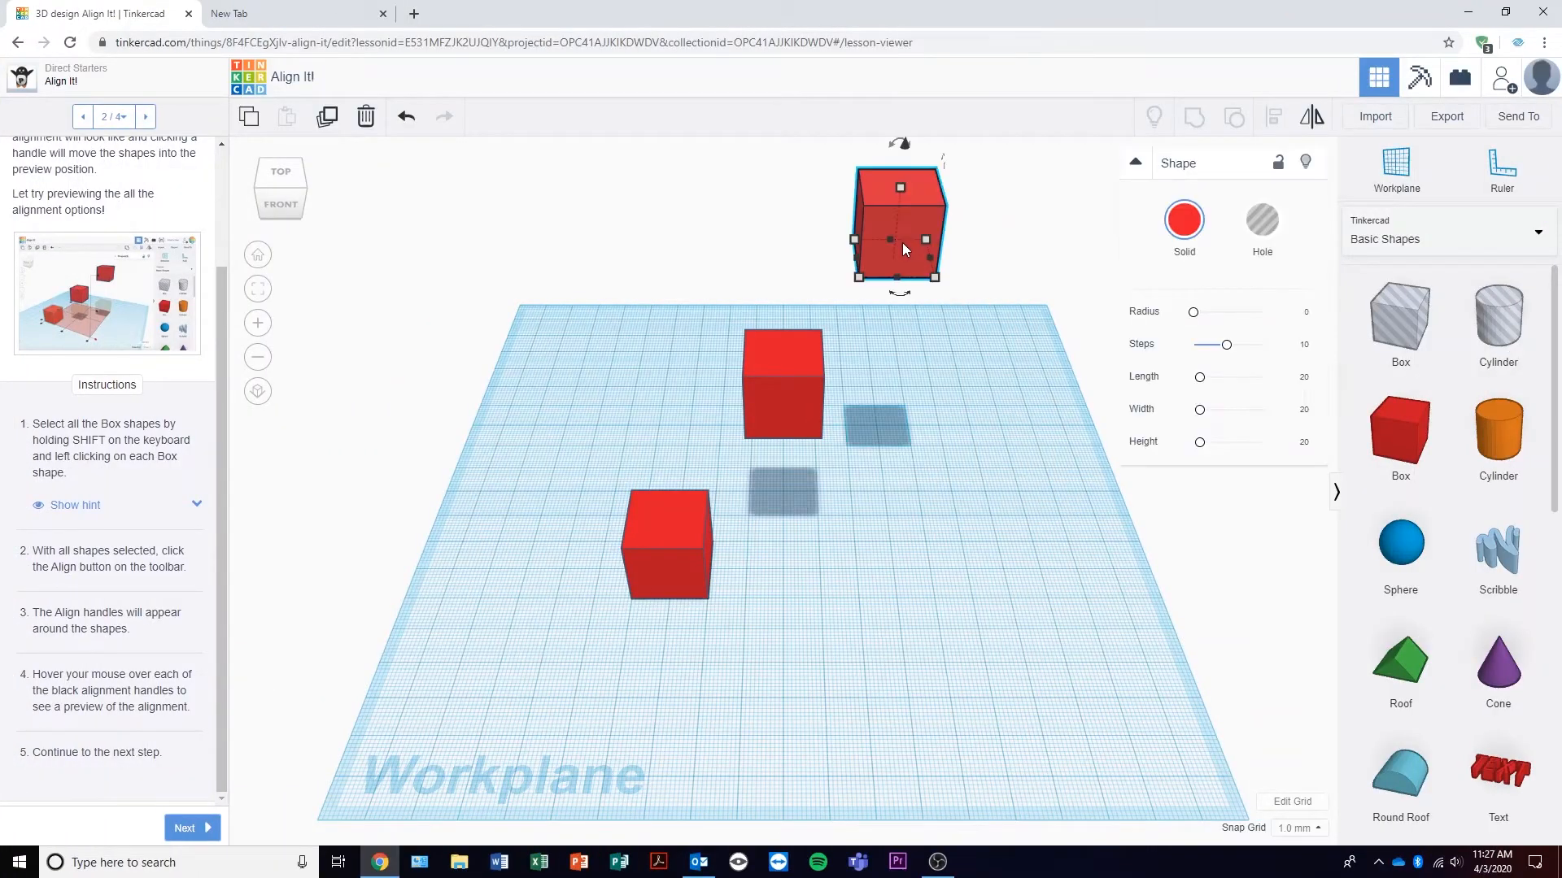
{"action": "left_click", "coordinate": [774, 399], "text": "shift"}
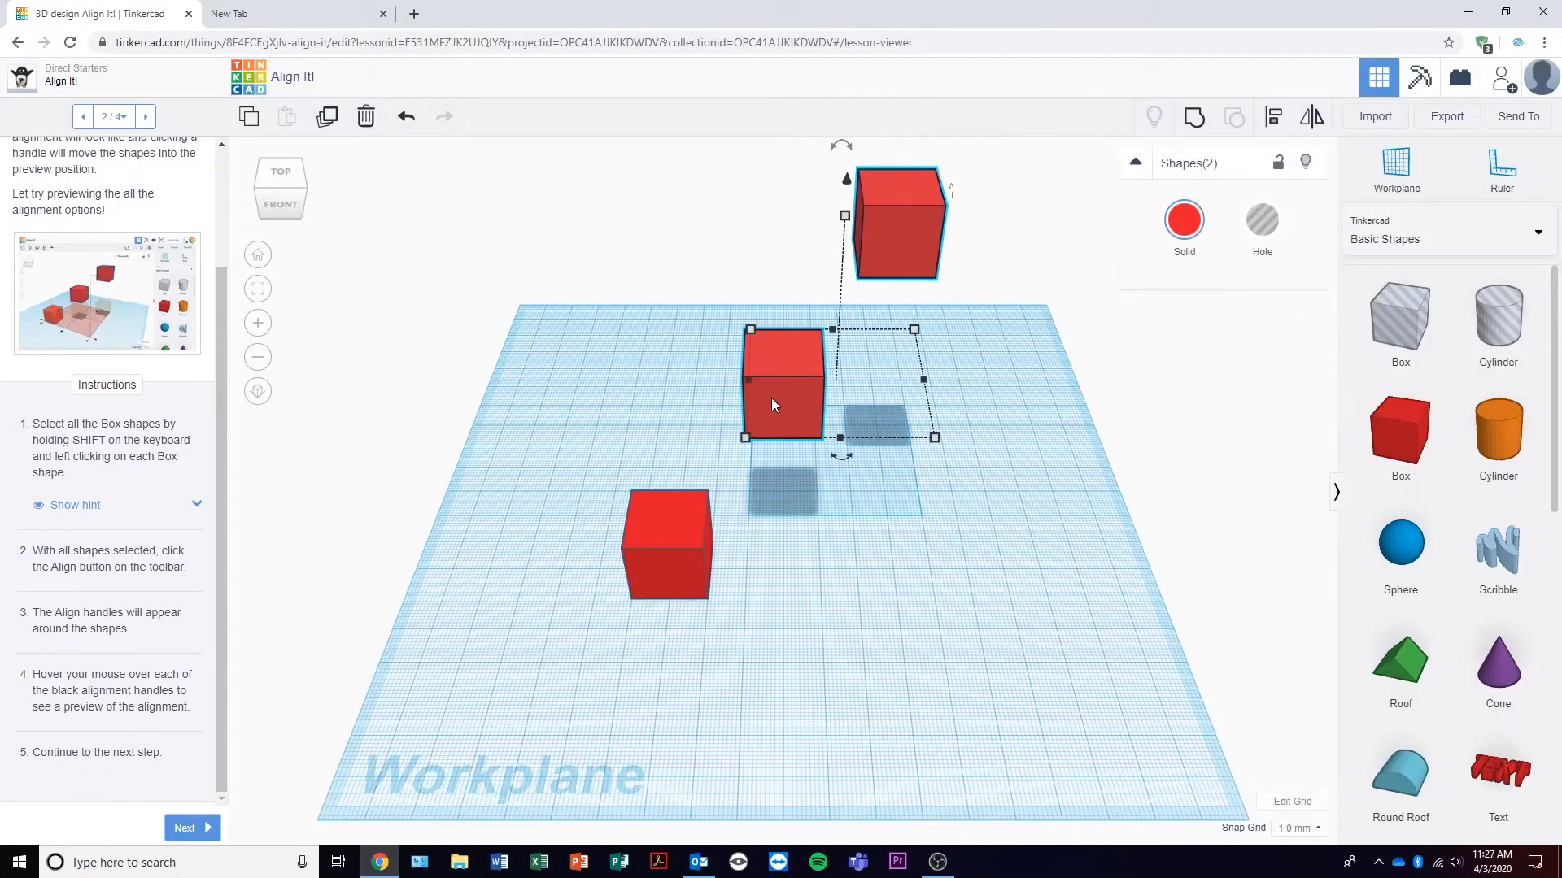
{"action": "left_click", "coordinate": [660, 558], "text": "shift"}
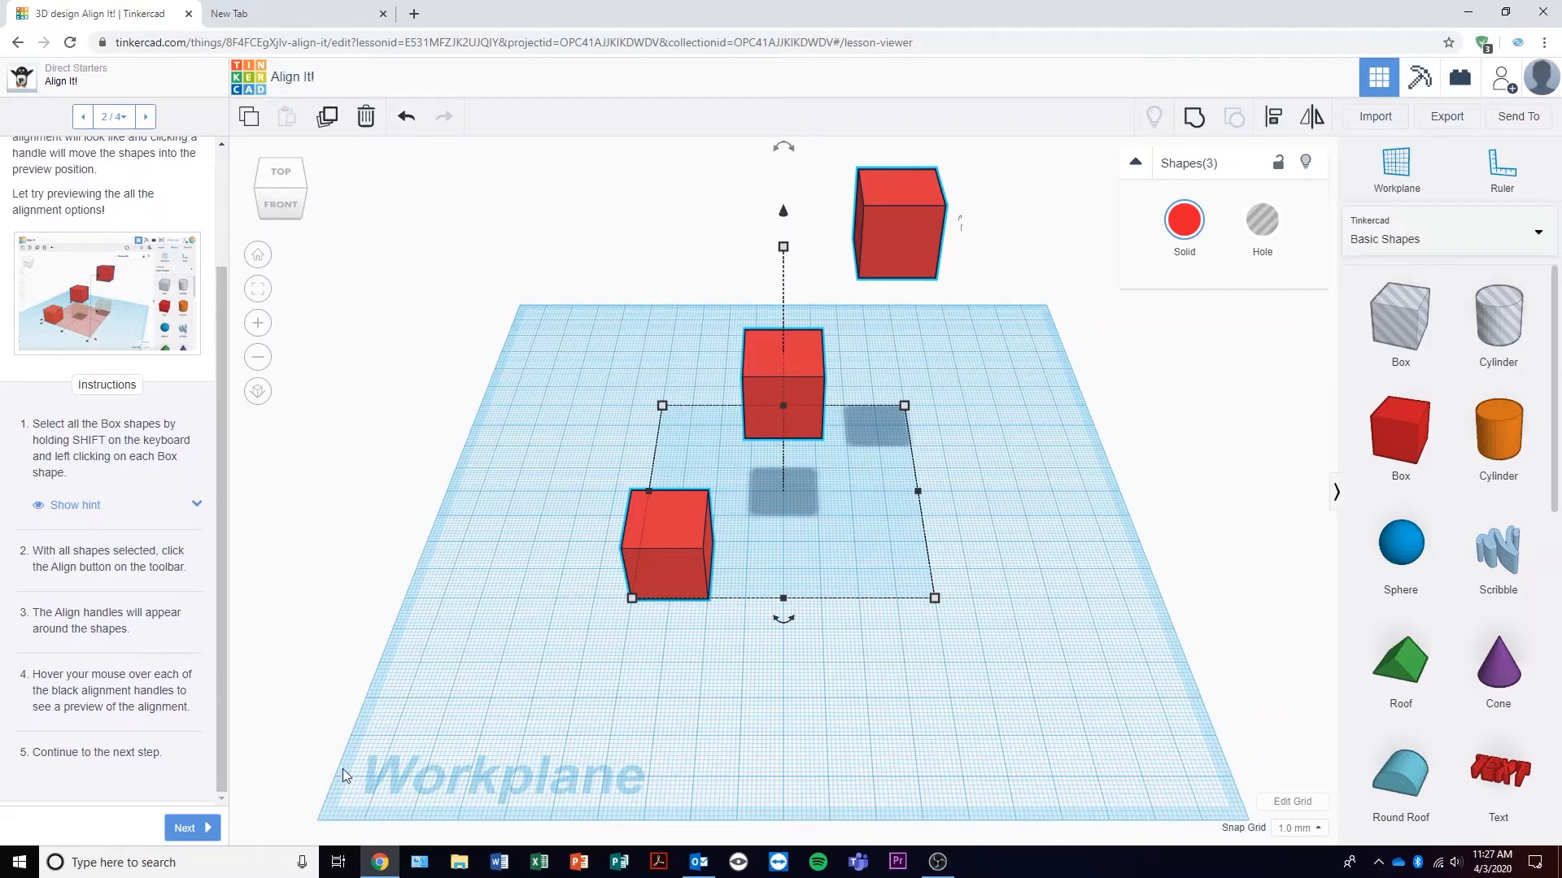
{"action": "left_click", "coordinate": [201, 828]}
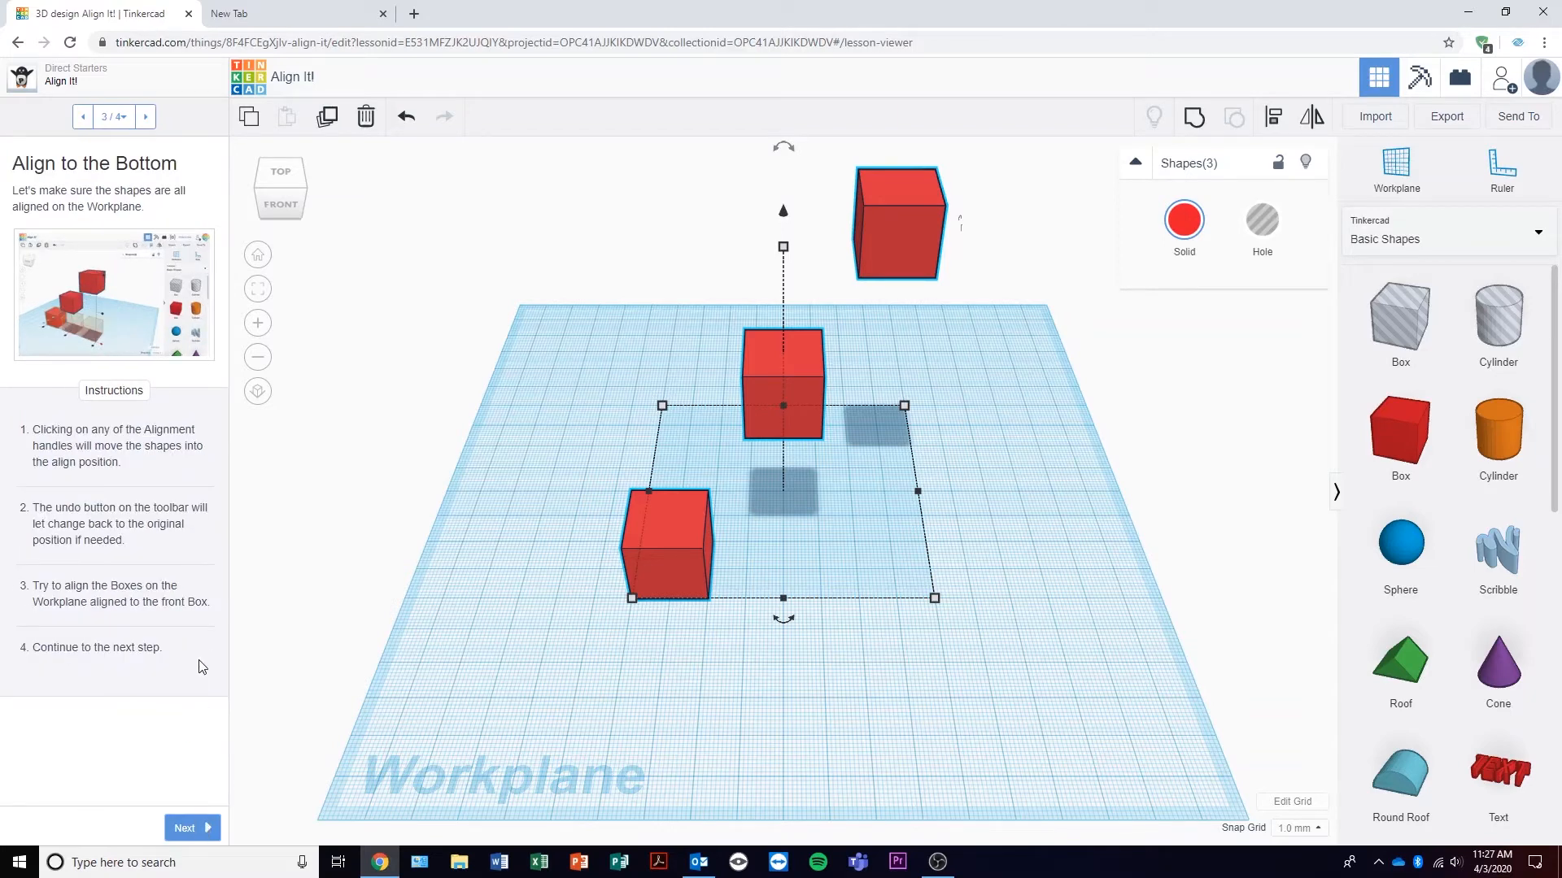
Try the Align tool on the three selected boxes, using the middle box as the alignment reference.
{"action": "left_click", "coordinate": [1274, 120]}
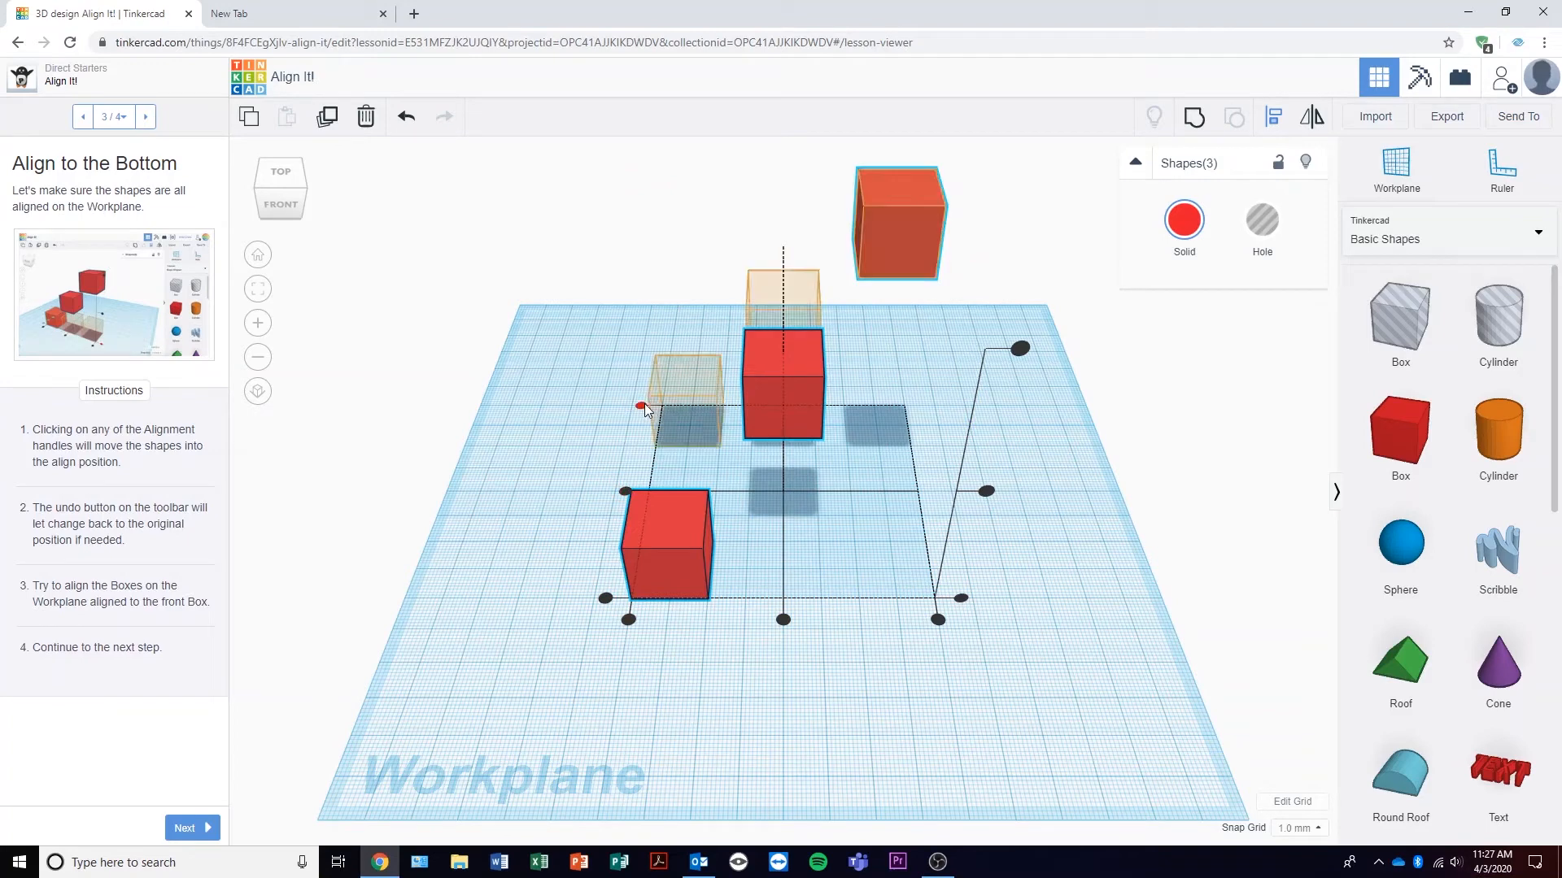
{"action": "left_click", "coordinate": [794, 408]}
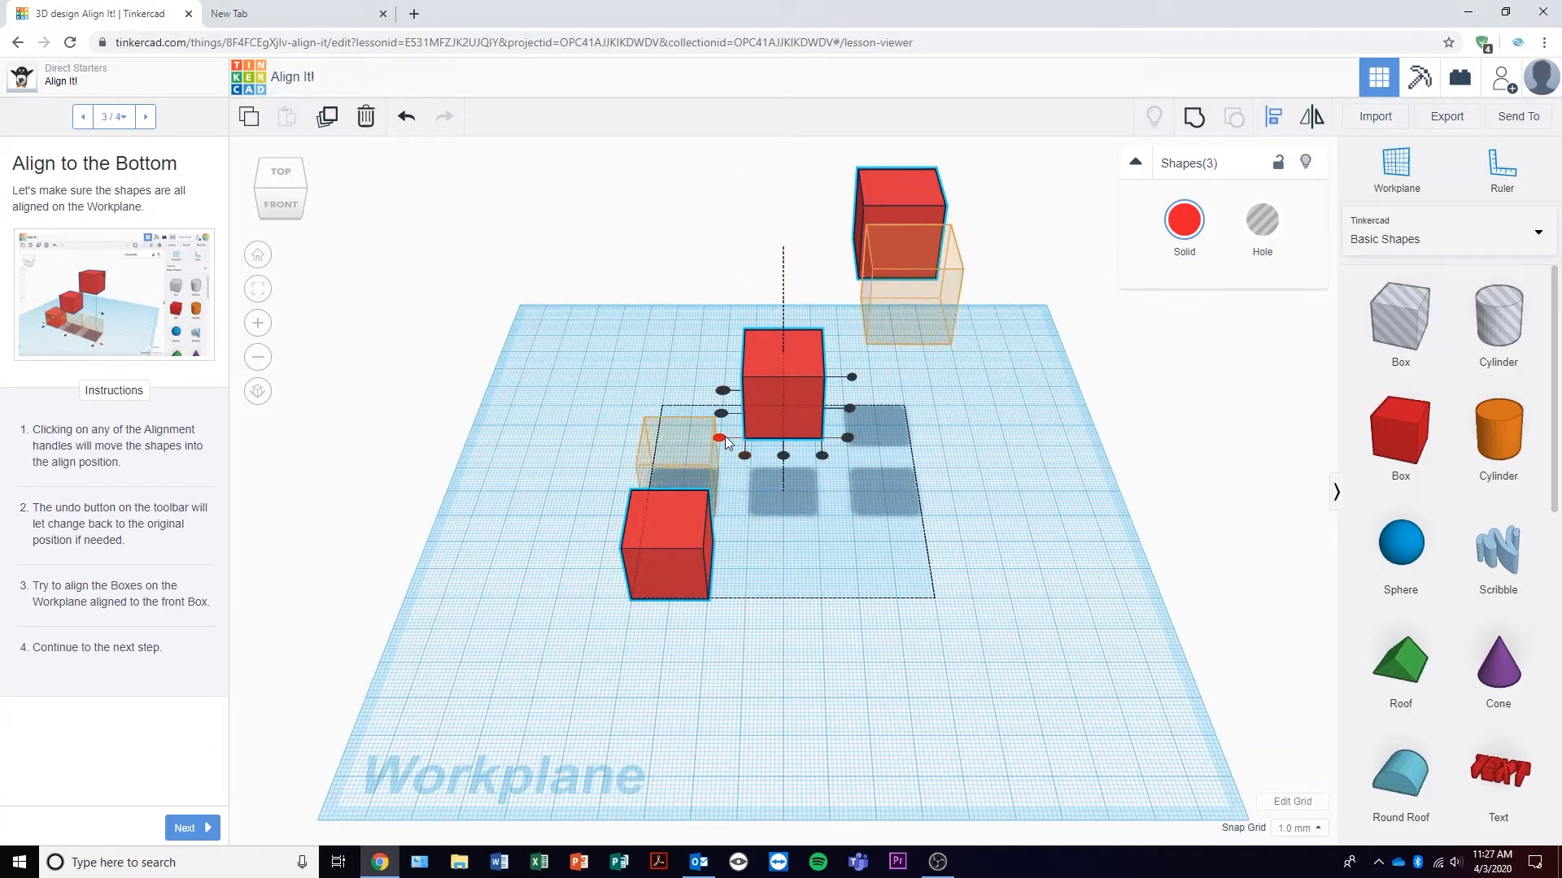
{"action": "left_click", "coordinate": [850, 409]}
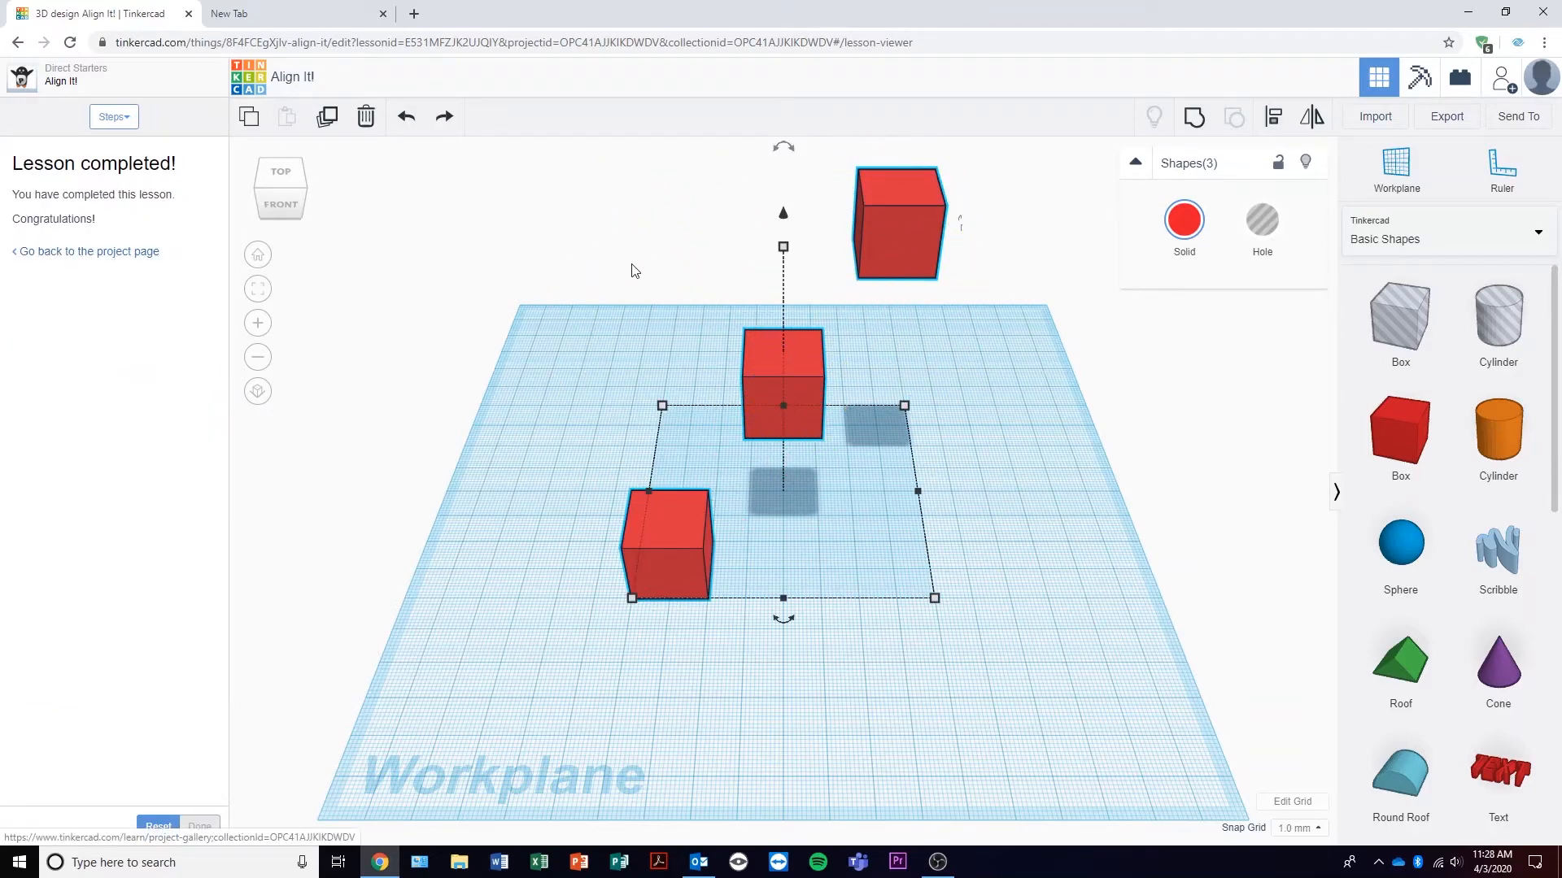
{"action": "right_click_drag", "start_coordinate": [997, 634], "coordinate": [635, 615]}
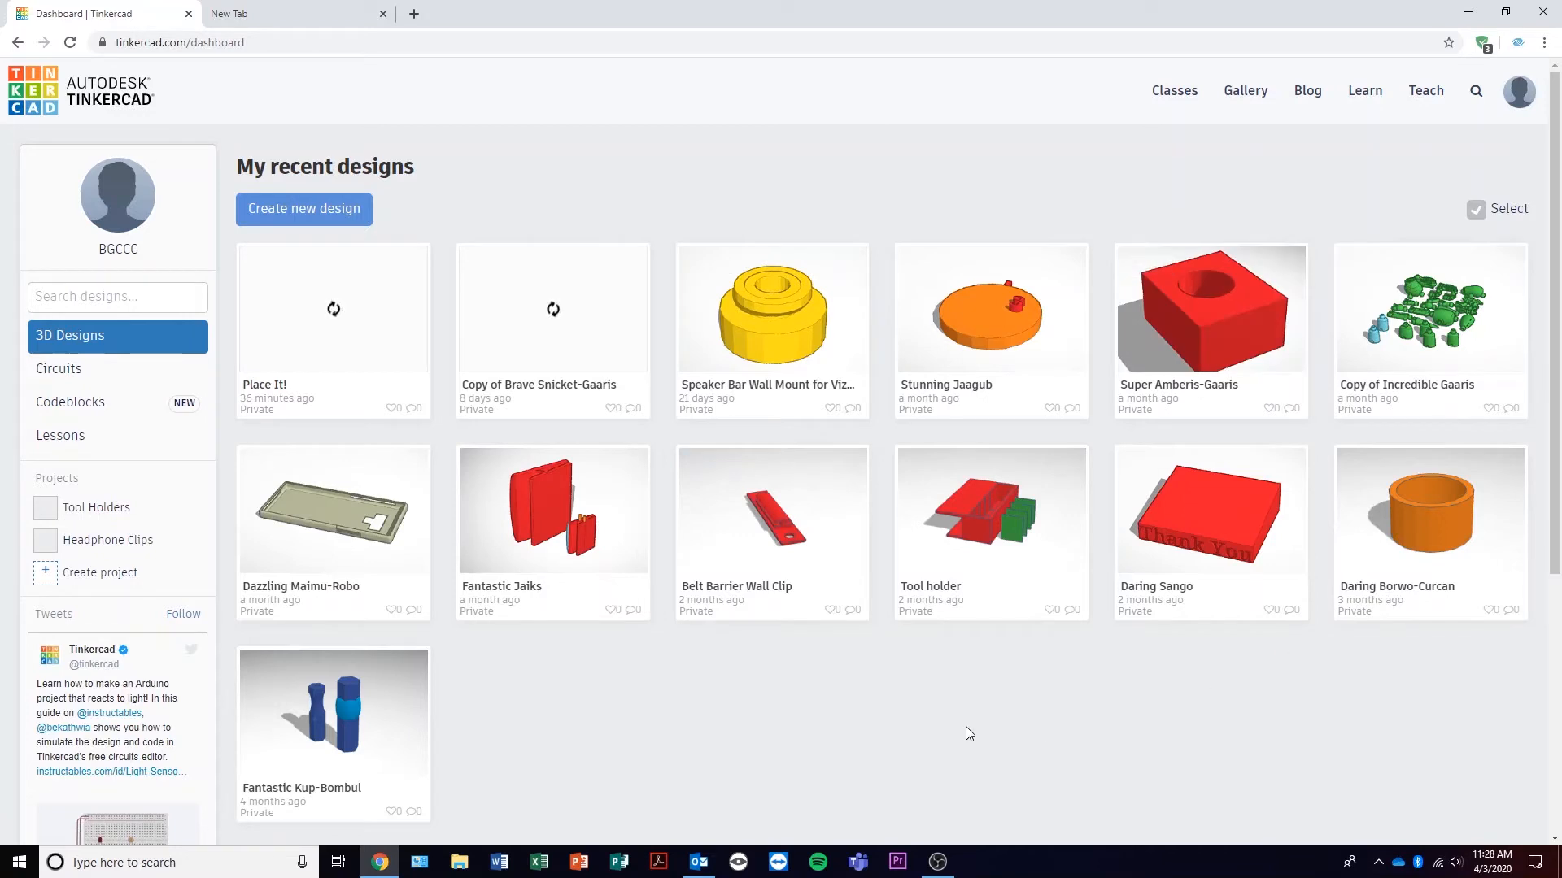
{"action": "scroll", "coordinate": [606, 731], "scroll_direction": "down", "scroll_amount": 1}
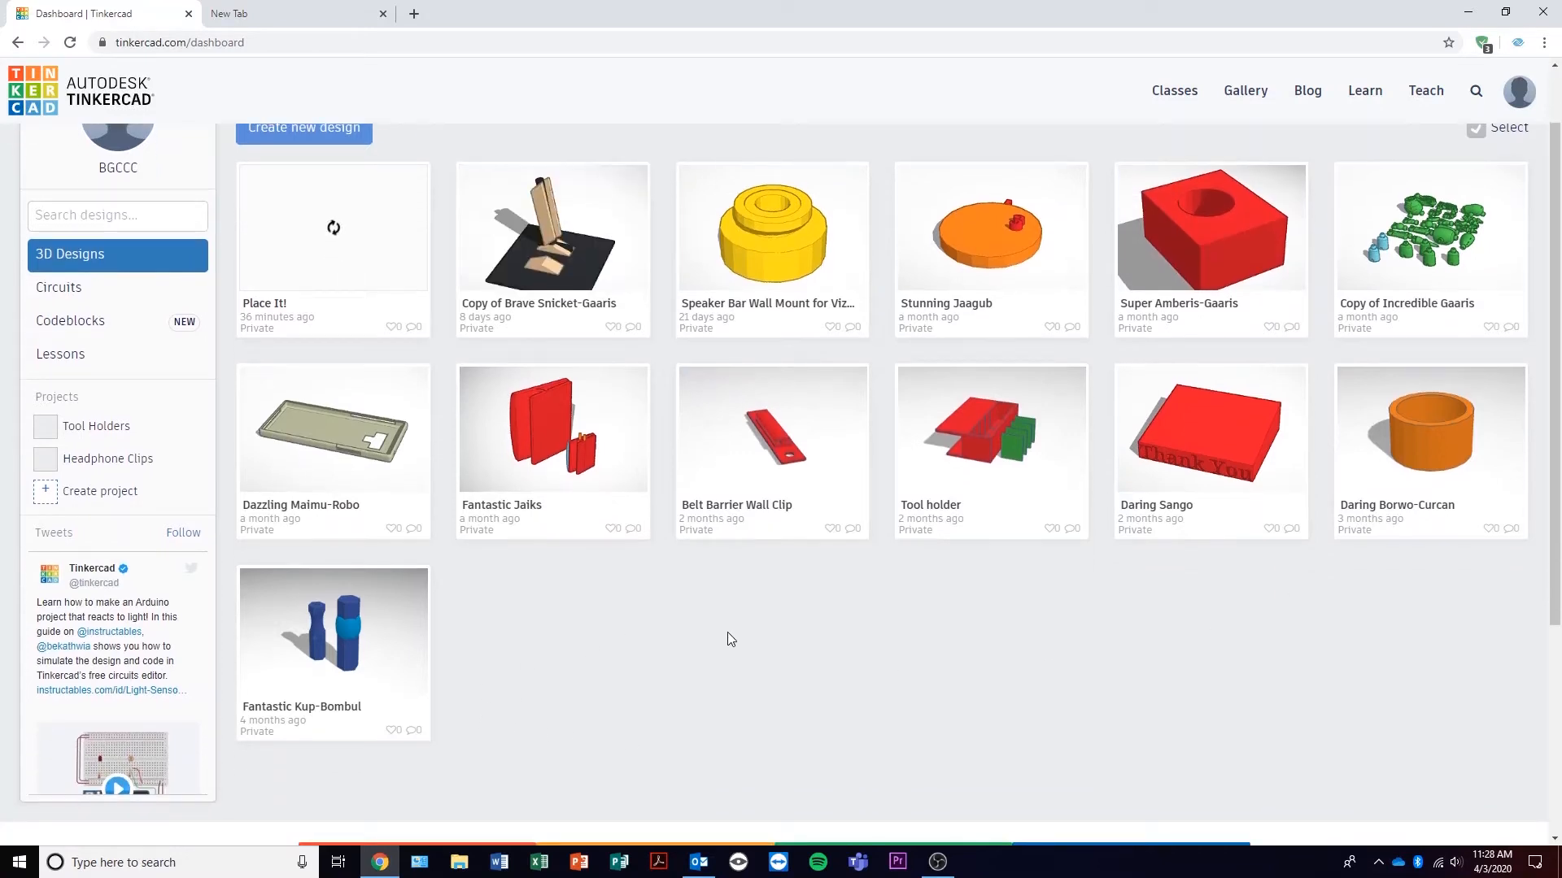
Create a new 3D design and name it Video Lesson.
{"action": "scroll", "coordinate": [707, 640], "scroll_direction": "up", "scroll_amount": 1}
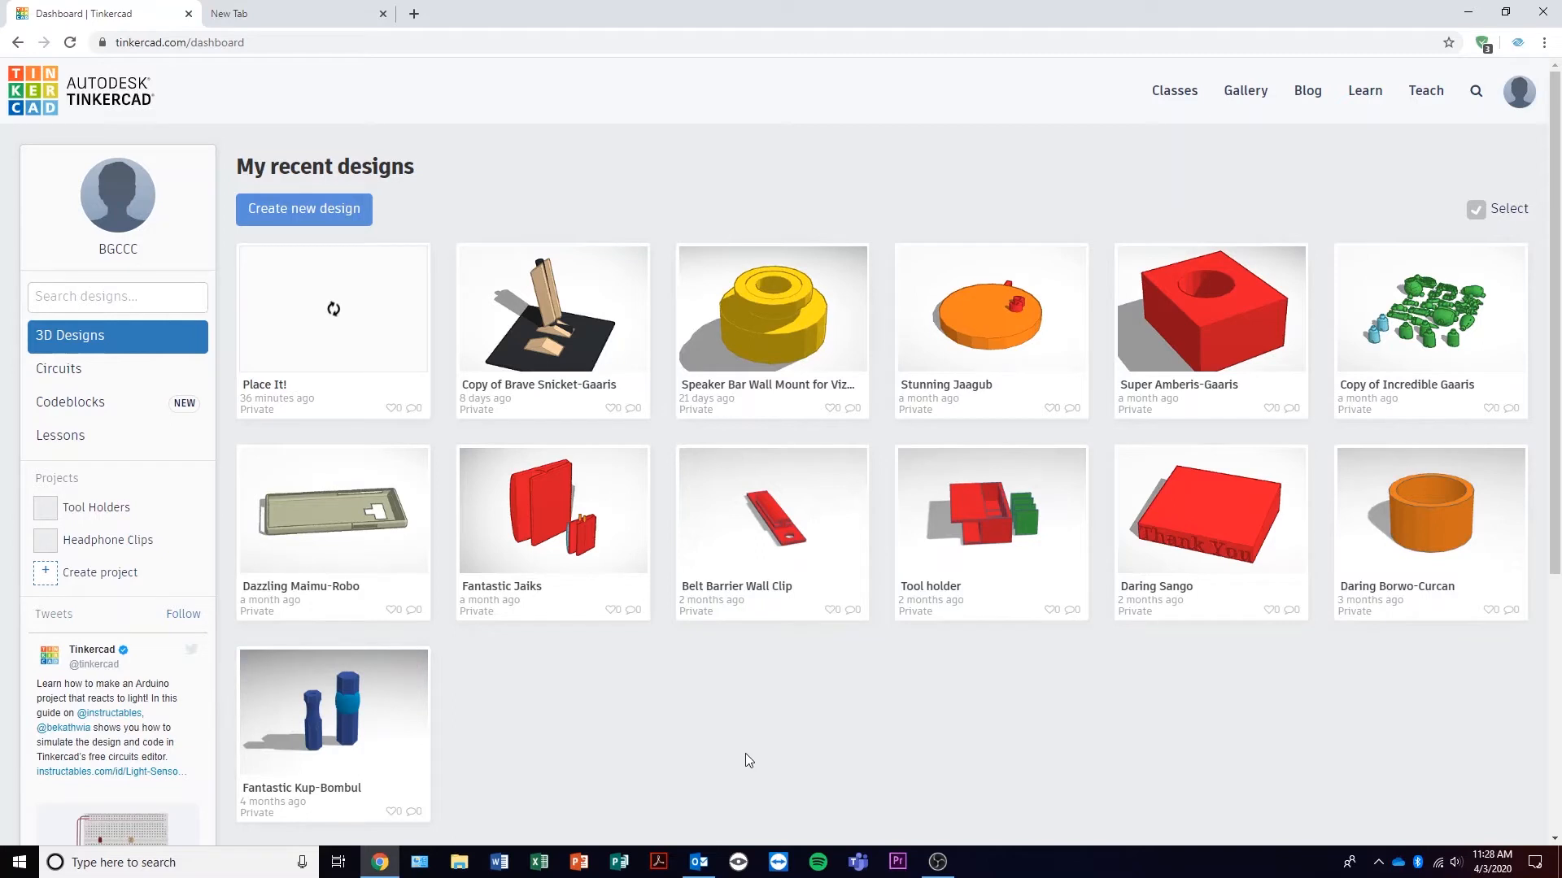
{"action": "left_click", "coordinate": [342, 210]}
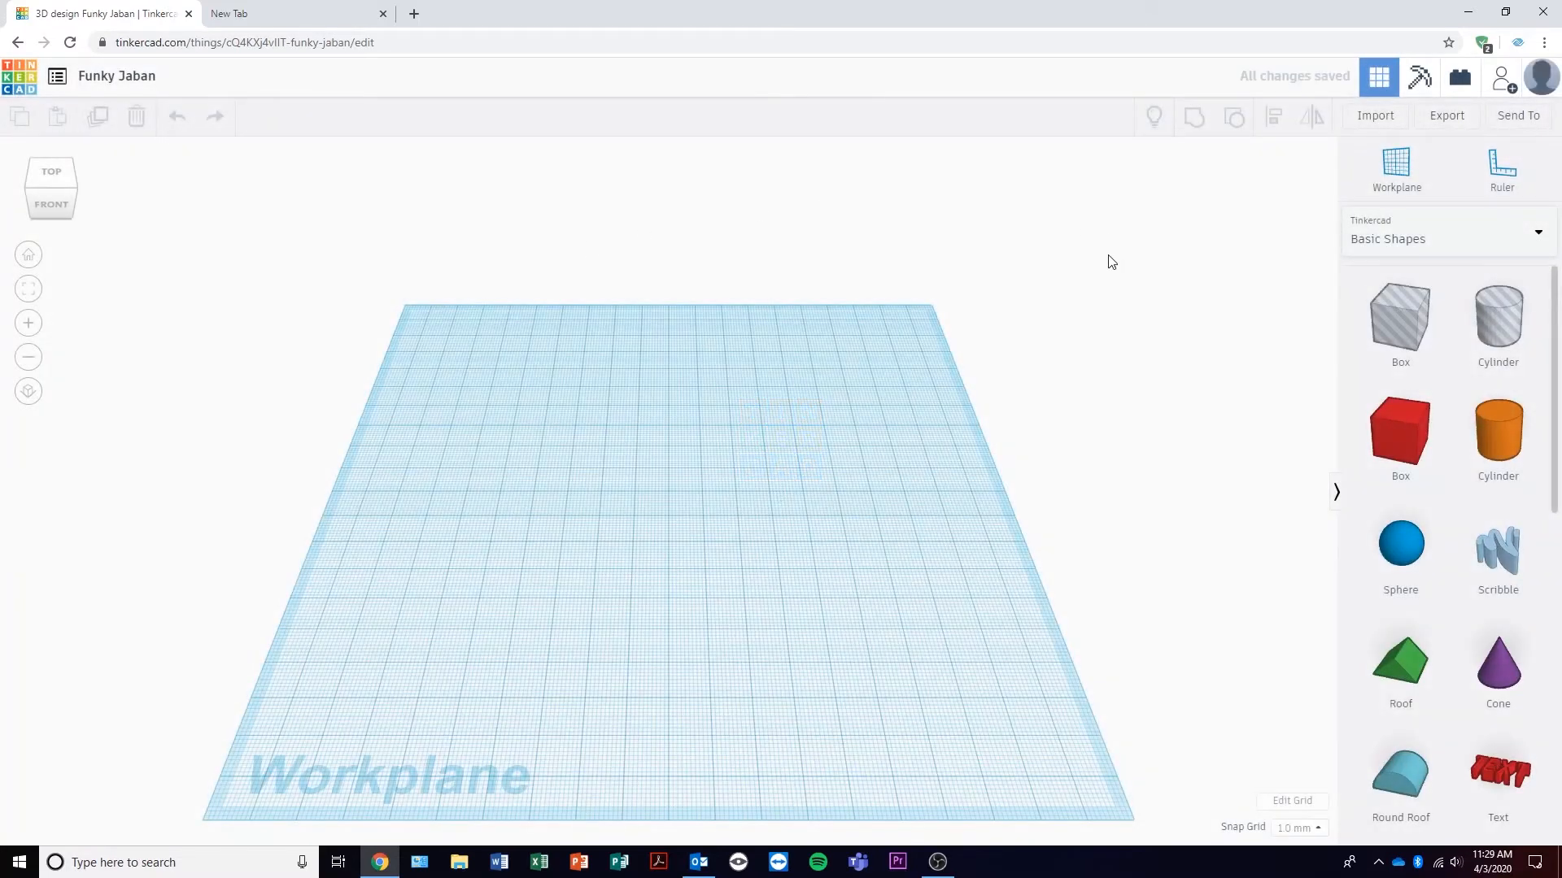
{"action": "left_click", "coordinate": [101, 76]}
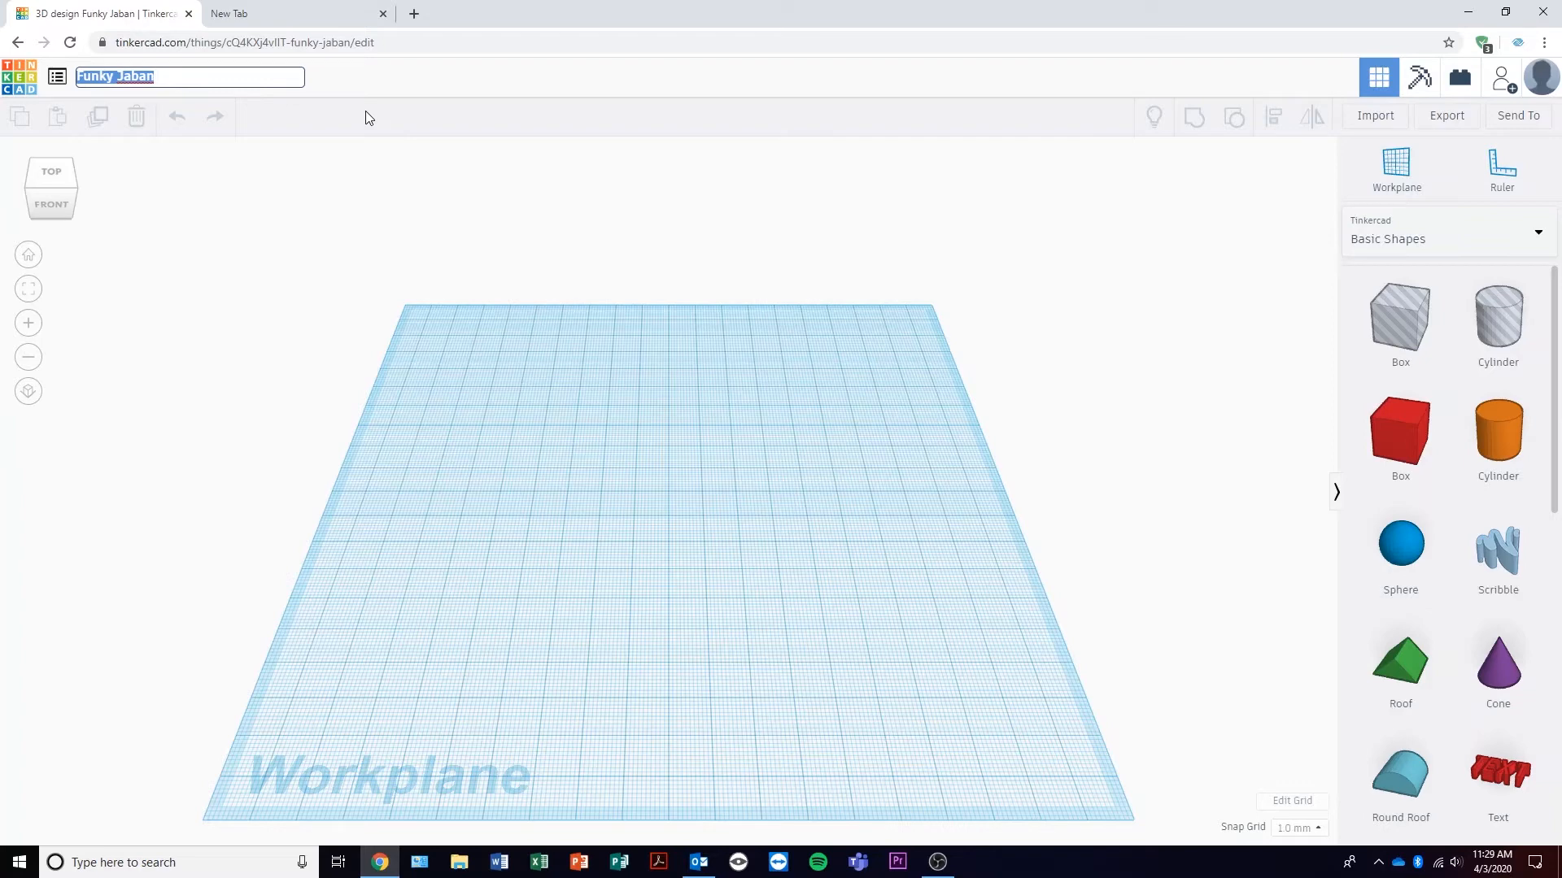
{"action": "type", "text": "Video Lesson"}
{"action": "key", "text": "Return"}
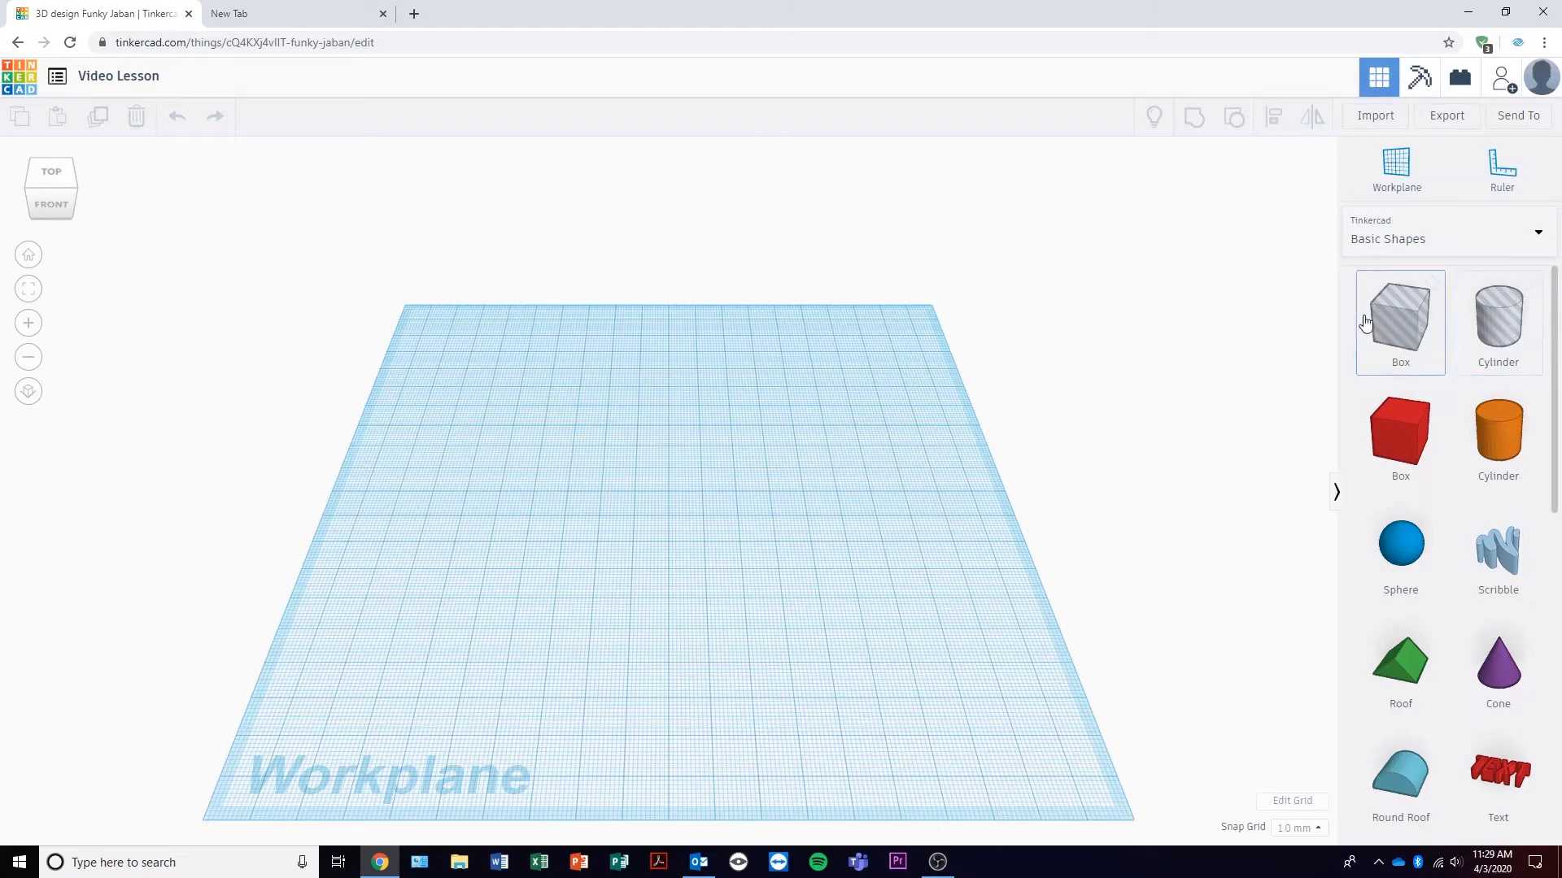
Look through the Basic Shapes collection to examine which shapes are available.
{"action": "scroll", "coordinate": [1419, 453], "scroll_direction": "down", "scroll_amount": 1}
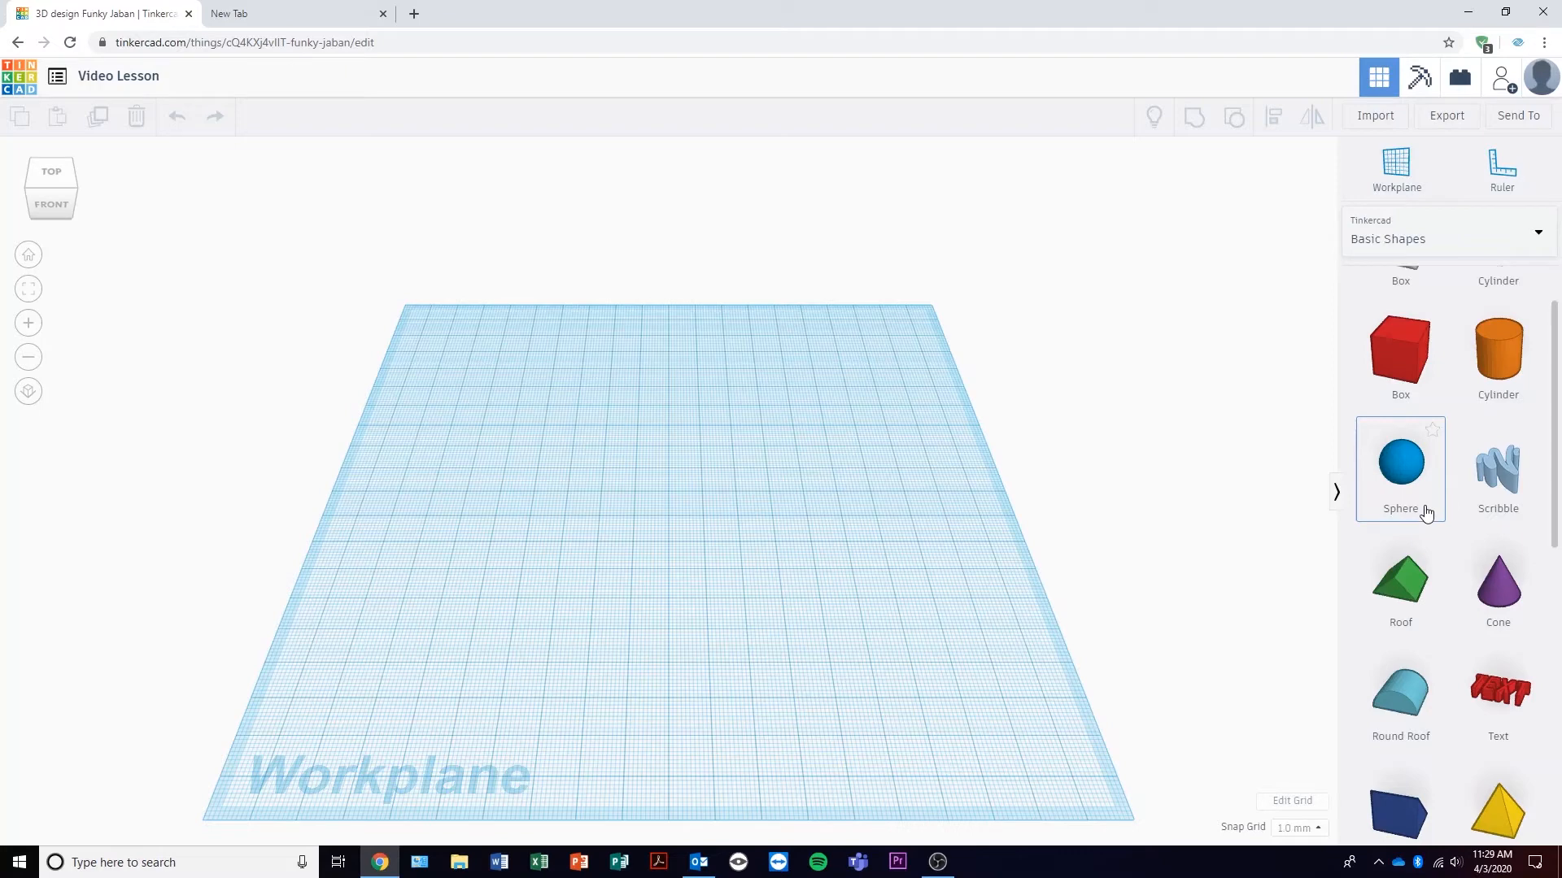
{"action": "scroll", "coordinate": [1427, 514], "scroll_direction": "down", "scroll_amount": 1}
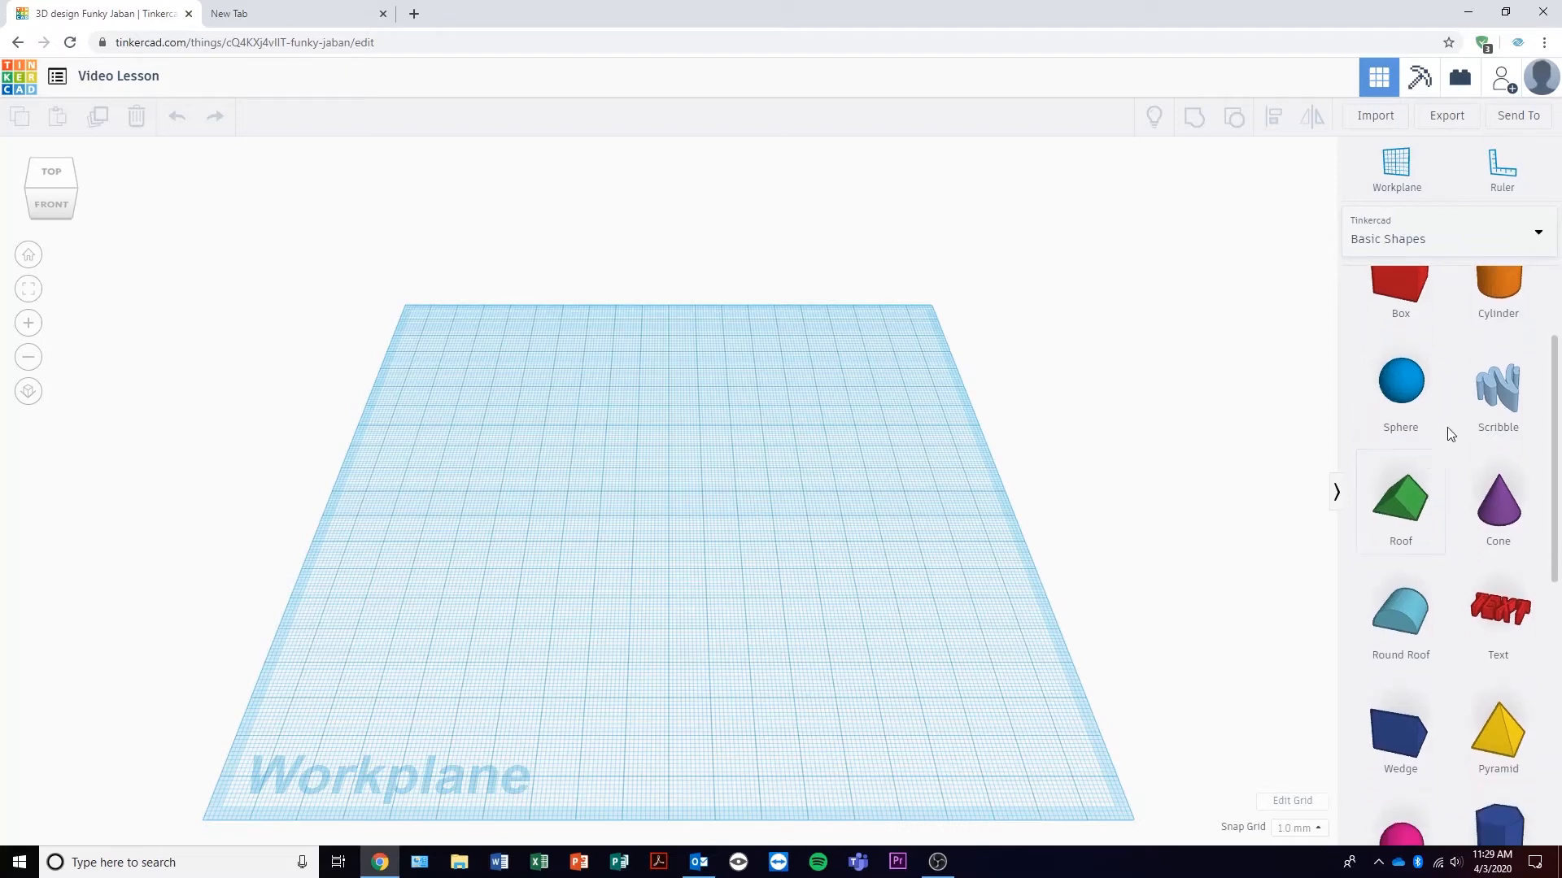
{"action": "scroll", "coordinate": [1450, 434], "scroll_direction": "up", "scroll_amount": 2}
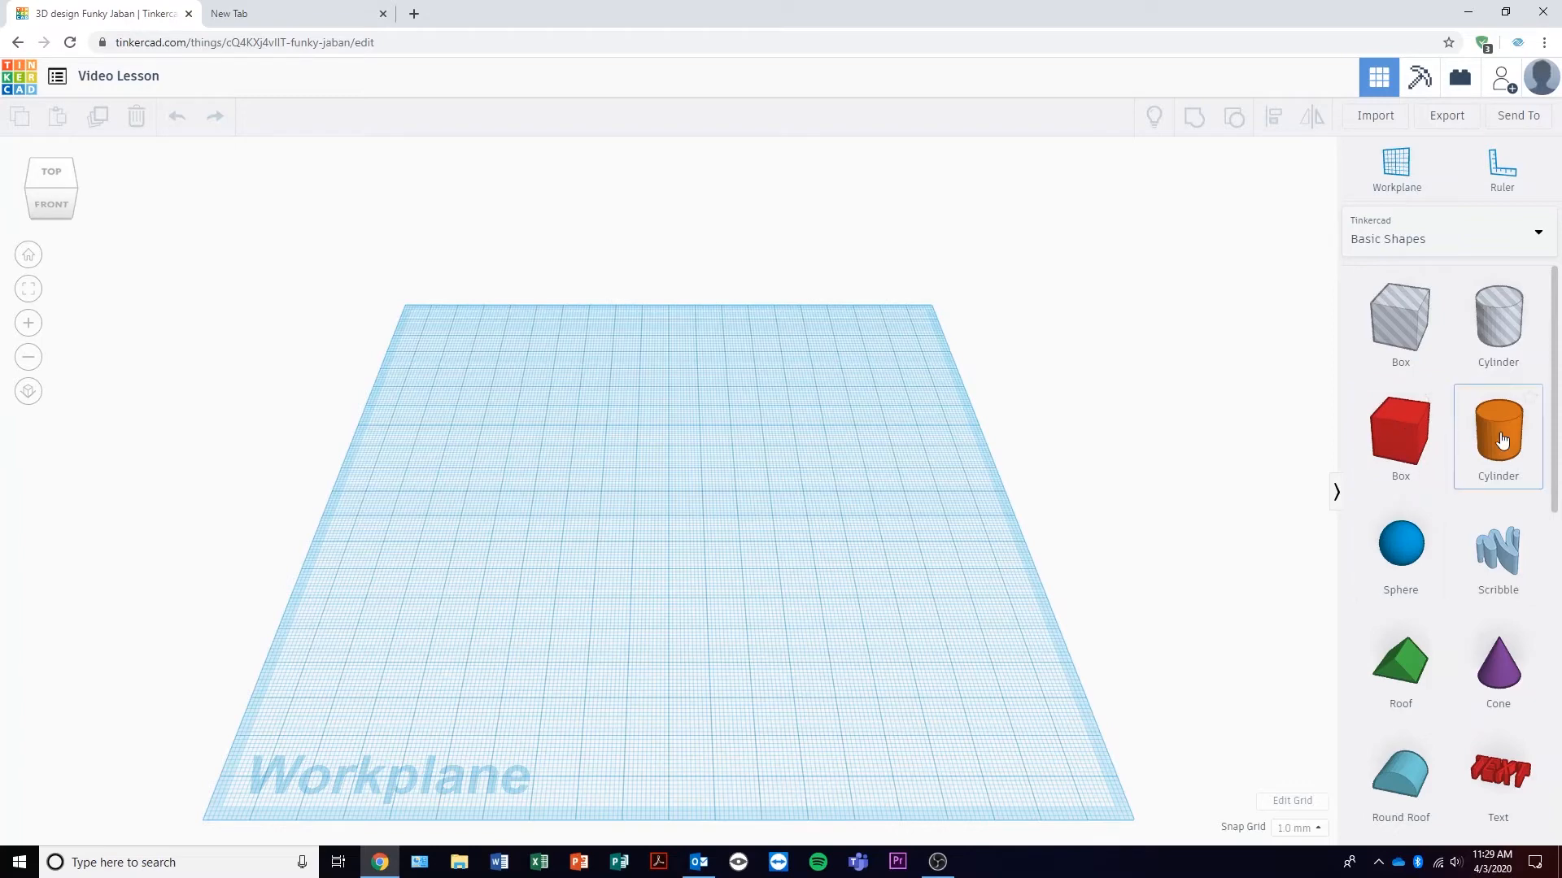
{"action": "scroll", "coordinate": [1517, 496], "scroll_direction": "down", "scroll_amount": 4}
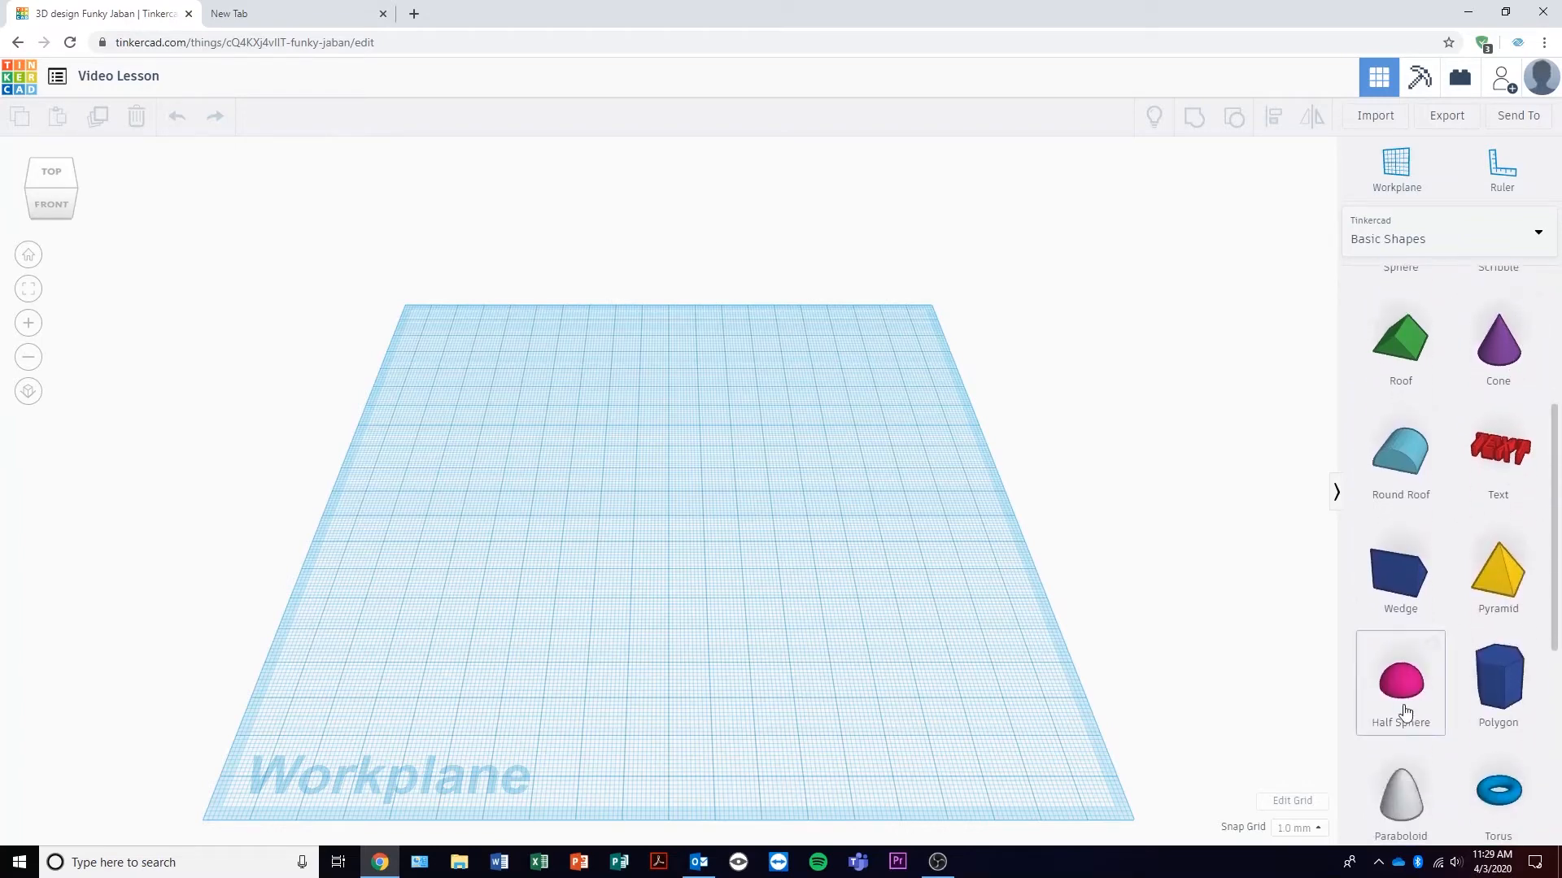
{"action": "scroll", "coordinate": [1526, 607], "scroll_direction": "down", "scroll_amount": 5}
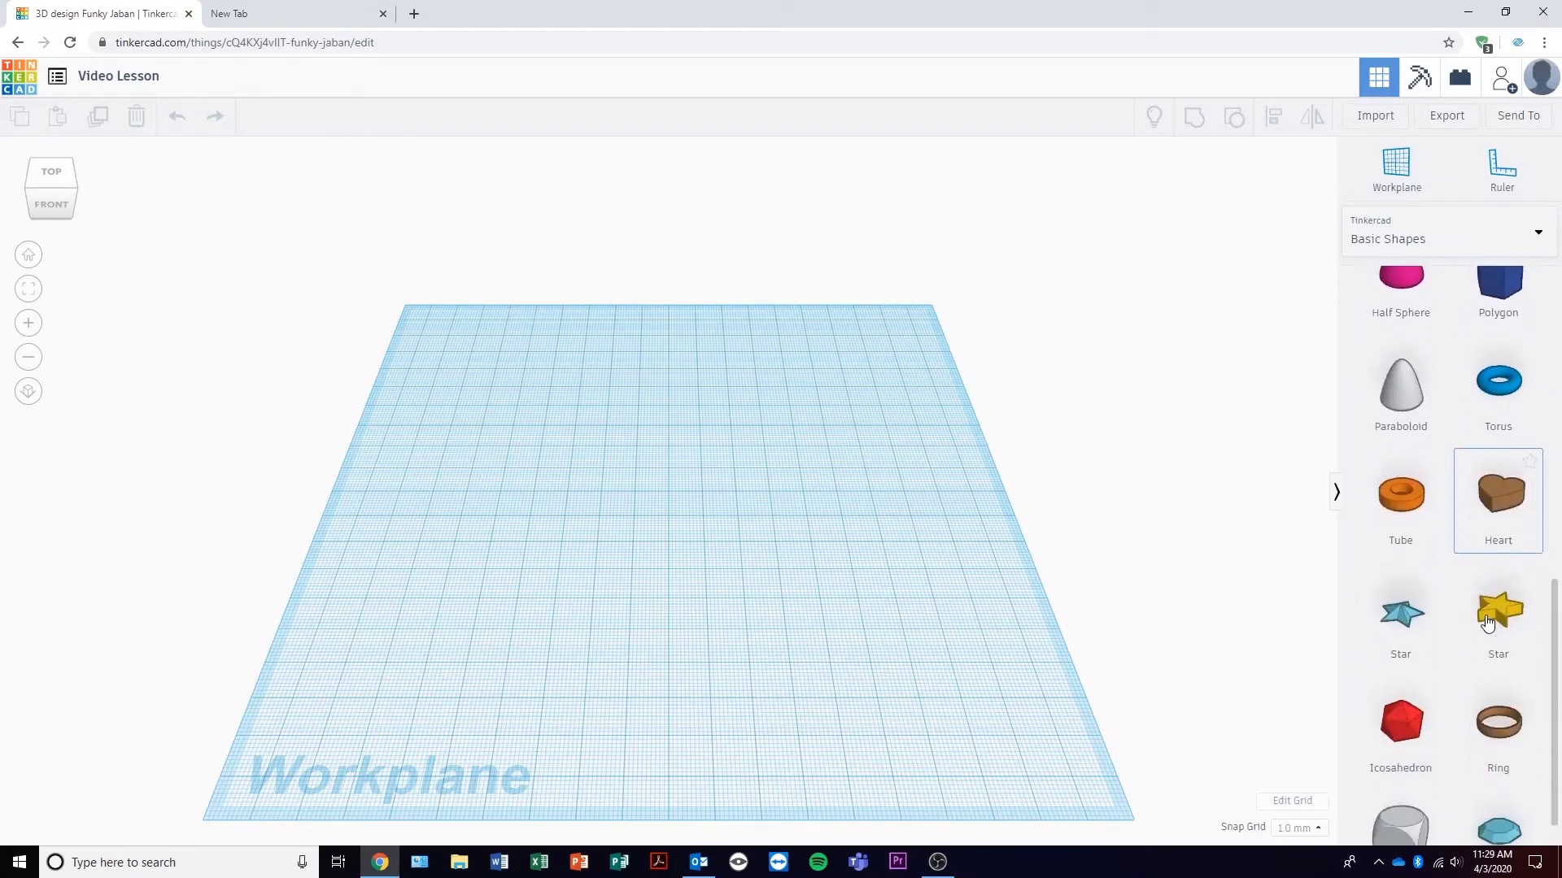
{"action": "scroll", "coordinate": [1457, 614], "scroll_direction": "up", "scroll_amount": 7}
{"action": "scroll", "coordinate": [1456, 617], "scroll_direction": "up", "scroll_amount": 1}
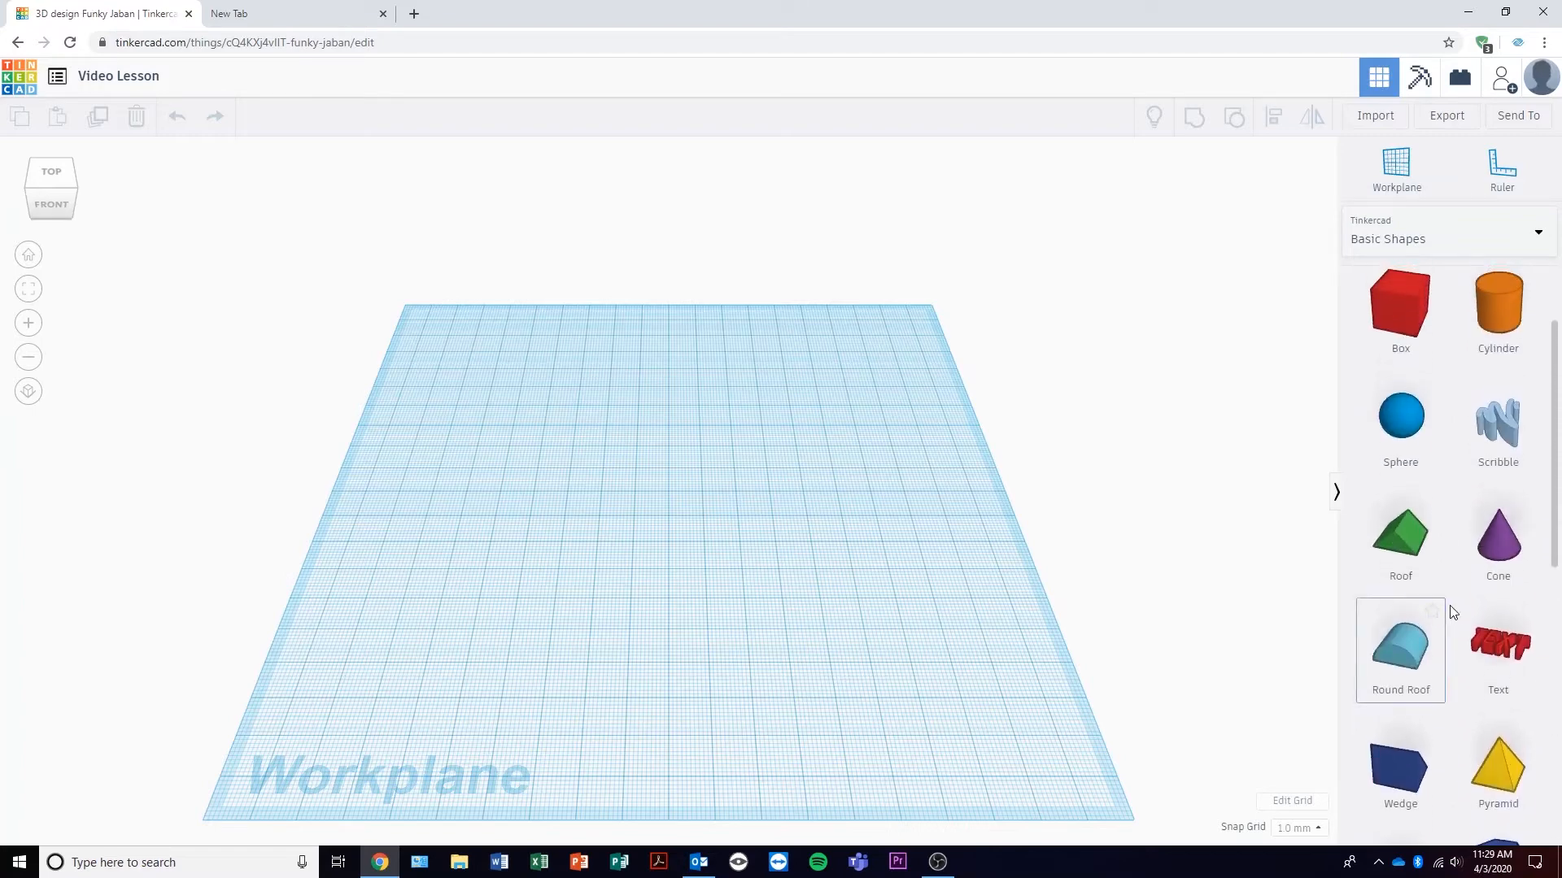
{"action": "scroll", "coordinate": [1453, 612], "scroll_direction": "up", "scroll_amount": 2}
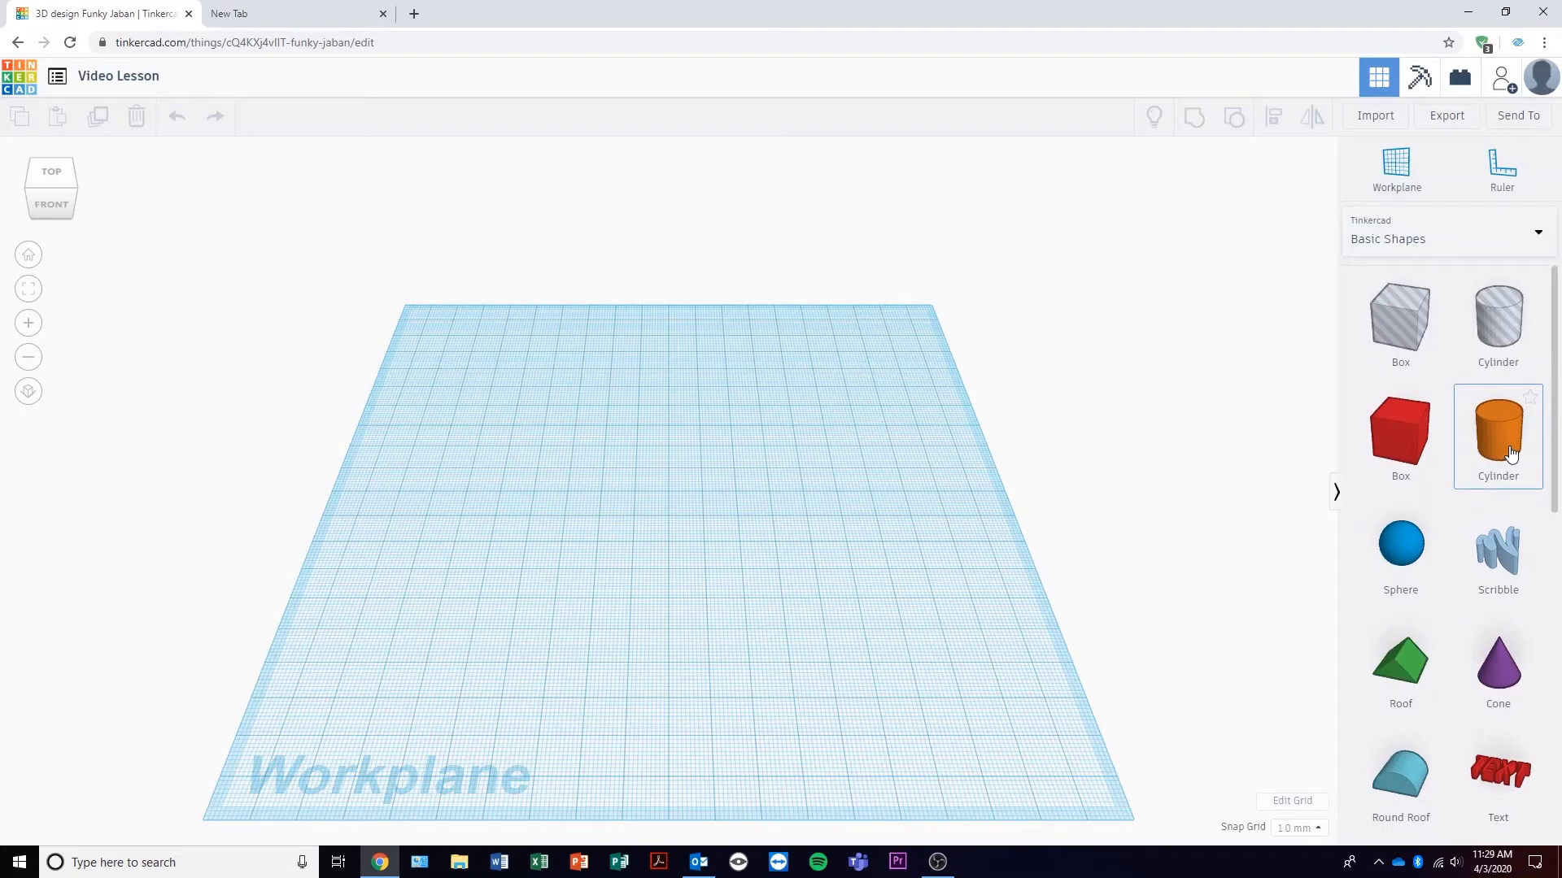
Place a solid cylinder on the workplane and select it for resizing.
{"action": "left_click", "coordinate": [597, 460]}
{"action": "left_click", "coordinate": [896, 509]}
{"action": "right_click_drag", "start_coordinate": [897, 509], "coordinate": [917, 475]}
{"action": "scroll", "coordinate": [1474, 515], "scroll_direction": "down", "scroll_amount": 5}
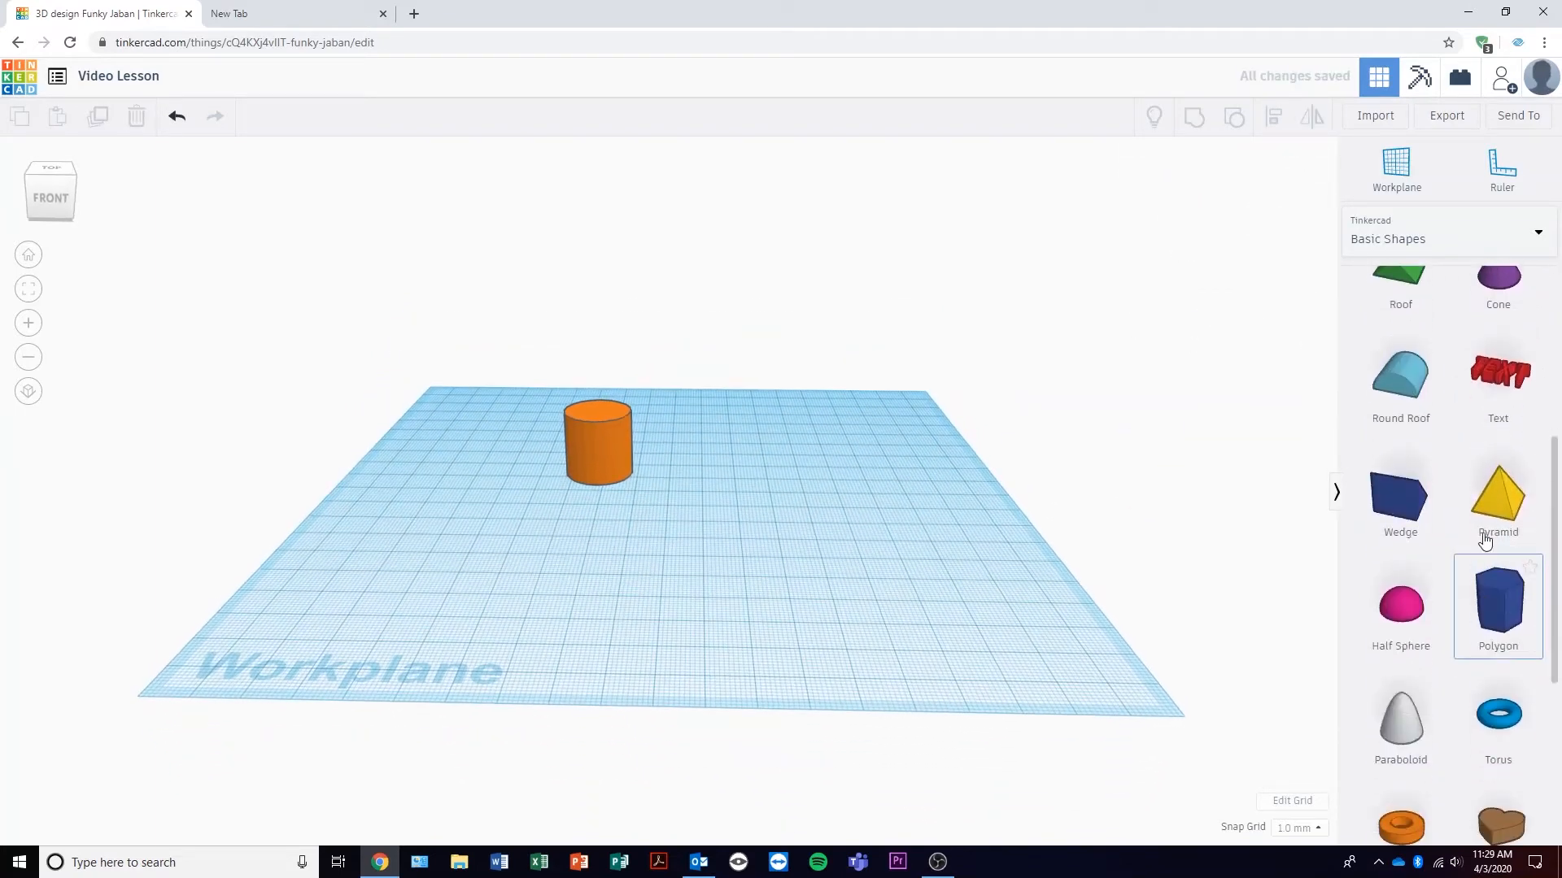
{"action": "right_click_drag", "start_coordinate": [724, 505], "coordinate": [641, 476]}
{"action": "left_click", "coordinate": [634, 468]}
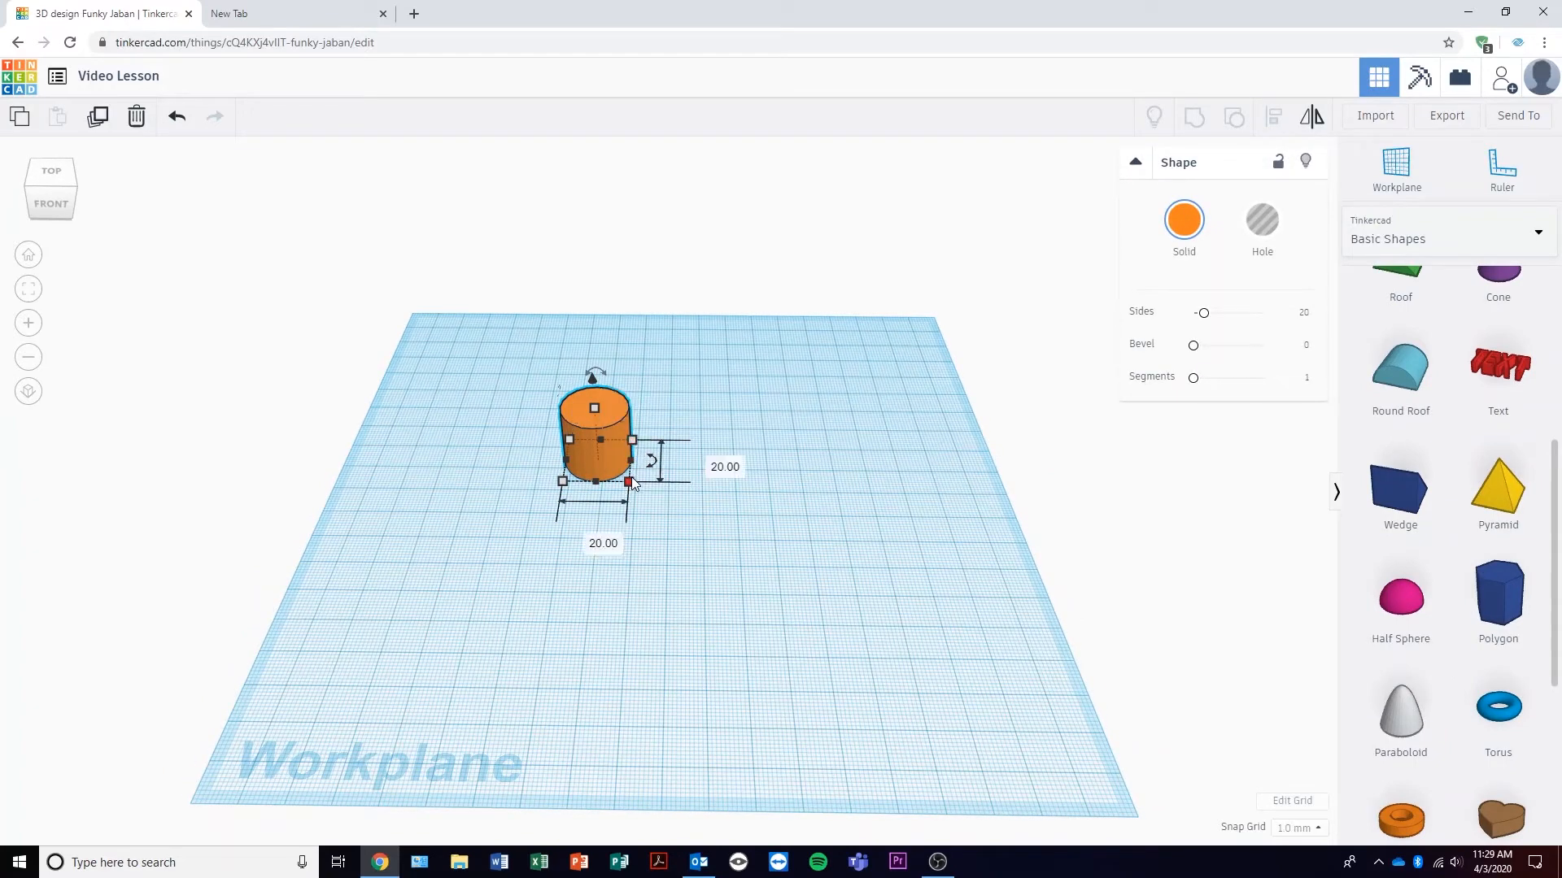
Try stretching the cylinder's base freely to about 59 by 62 mm, and undo the resize.
{"action": "left_click_drag", "start_coordinate": [635, 441], "coordinate": [669, 482]}
{"action": "left_click_drag", "start_coordinate": [636, 609], "coordinate": [741, 392]}
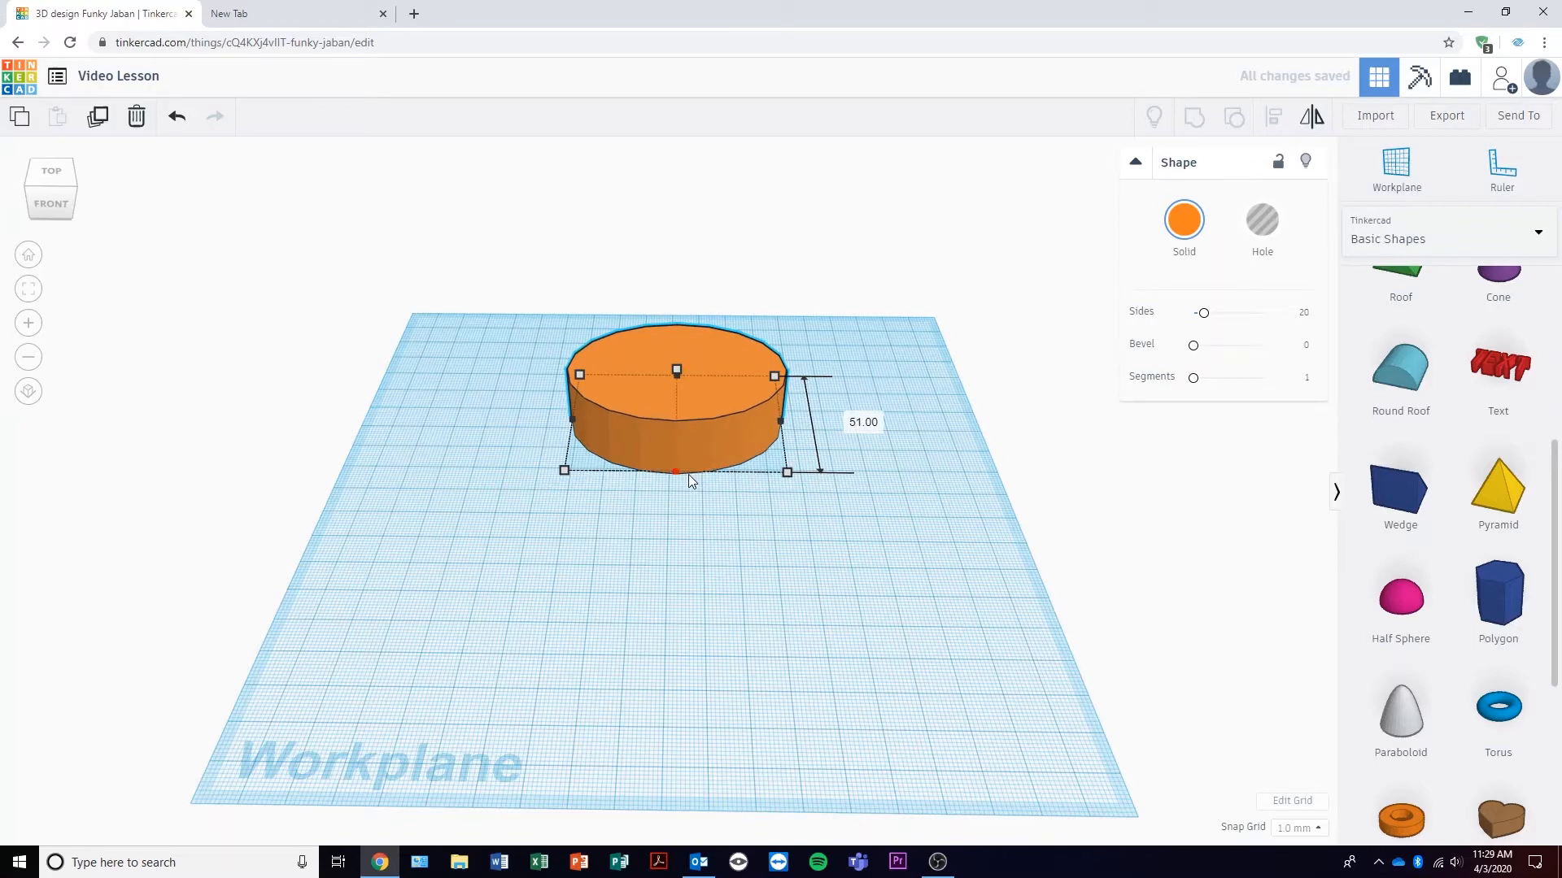
{"action": "mouse_move", "coordinate": [773, 377]}
{"action": "left_mouse_down"}
{"action": "mouse_move", "coordinate": [665, 363]}
{"action": "mouse_move", "coordinate": [688, 388]}
{"action": "mouse_move", "coordinate": [623, 407]}
{"action": "mouse_move", "coordinate": [735, 363]}
{"action": "mouse_move", "coordinate": [795, 376]}
{"action": "left_mouse_up"}
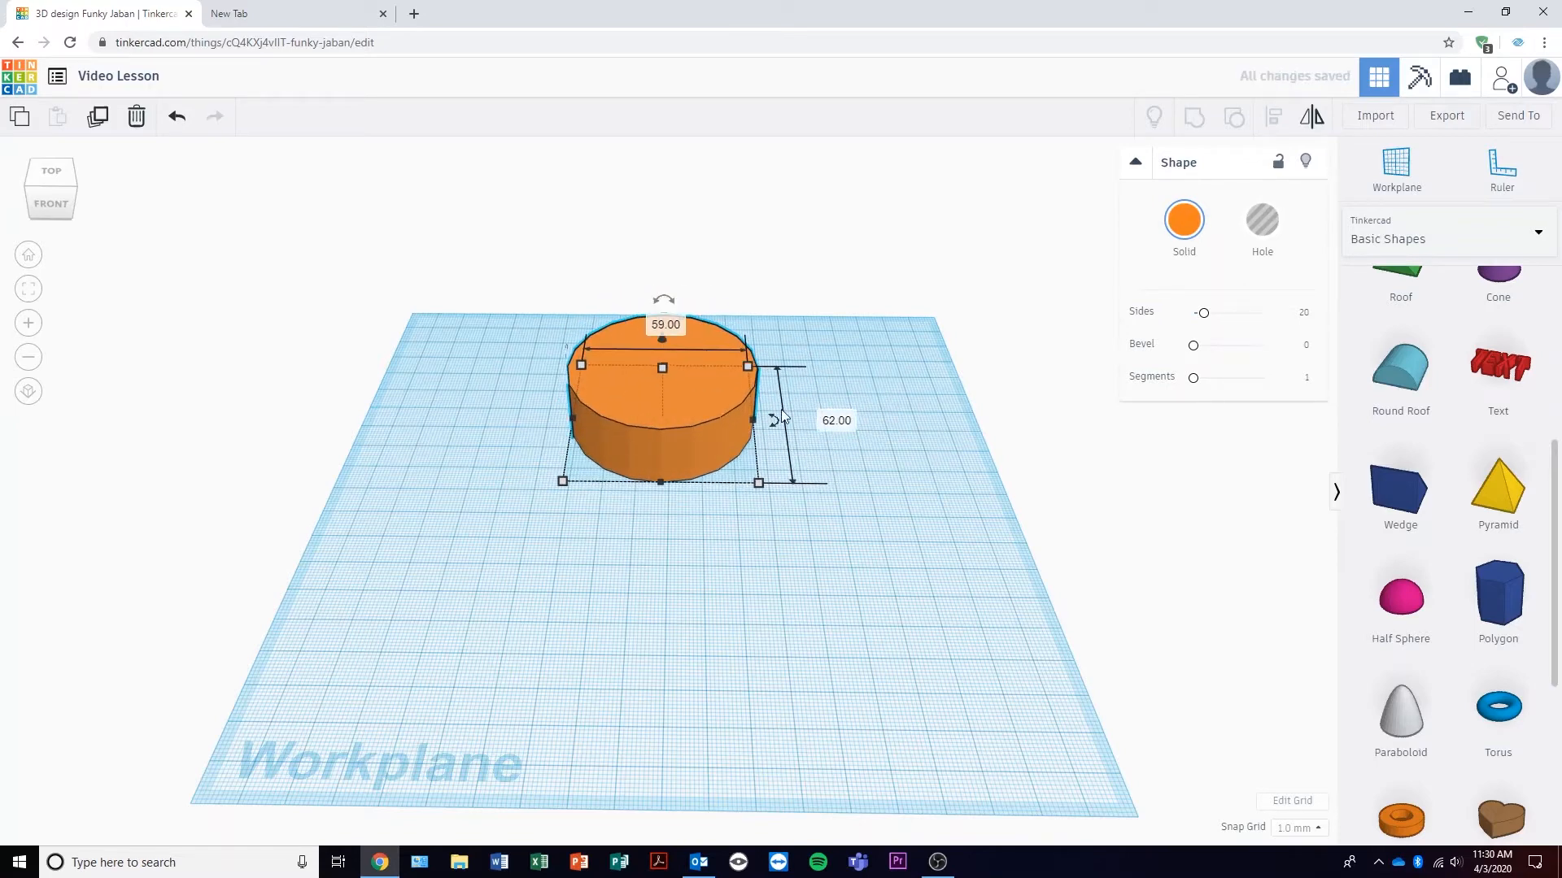
{"action": "key", "text": "ctrl+z"}
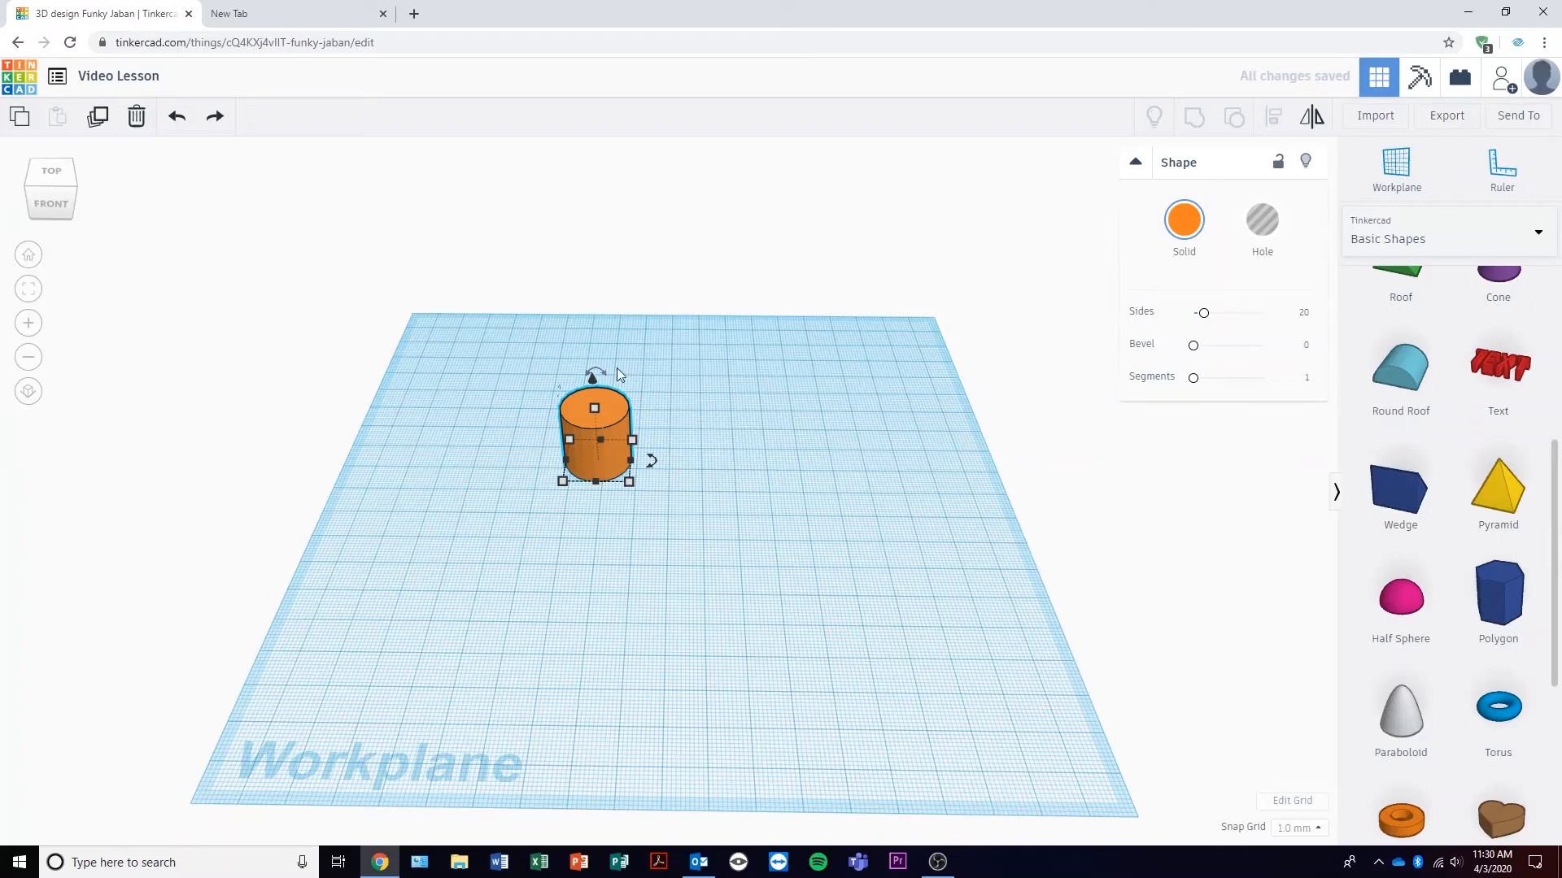
Scale the cylinder proportionally to 70 mm in width, depth and height, and position it near the middle of the workplane.
{"action": "left_click_drag", "start_coordinate": [634, 441], "coordinate": [779, 354], "text": "shift"}
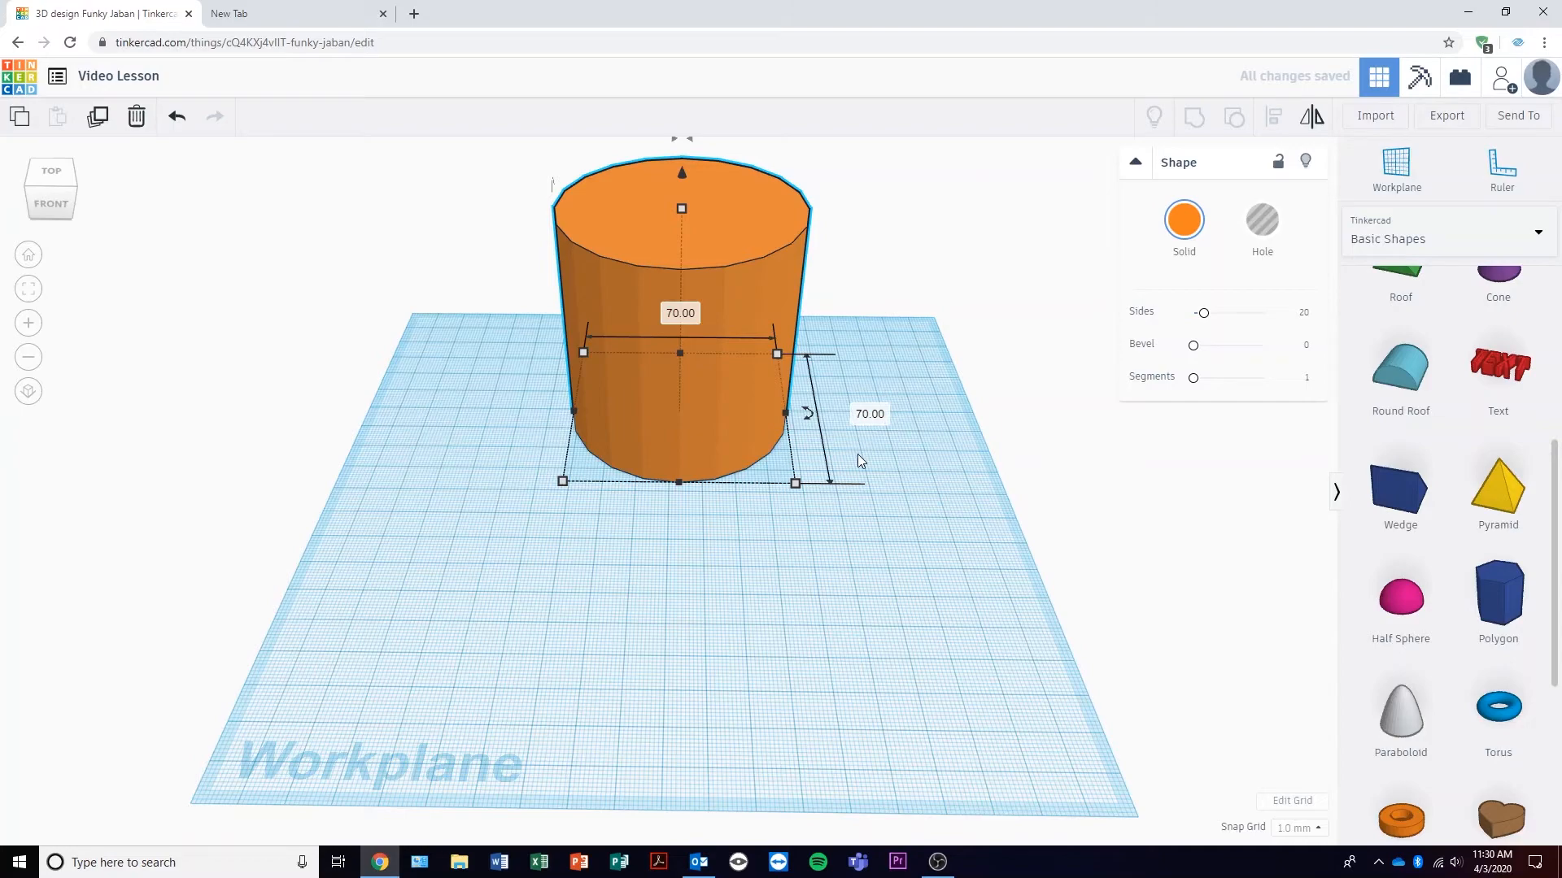
{"action": "right_click_drag", "start_coordinate": [895, 466], "coordinate": [618, 480]}
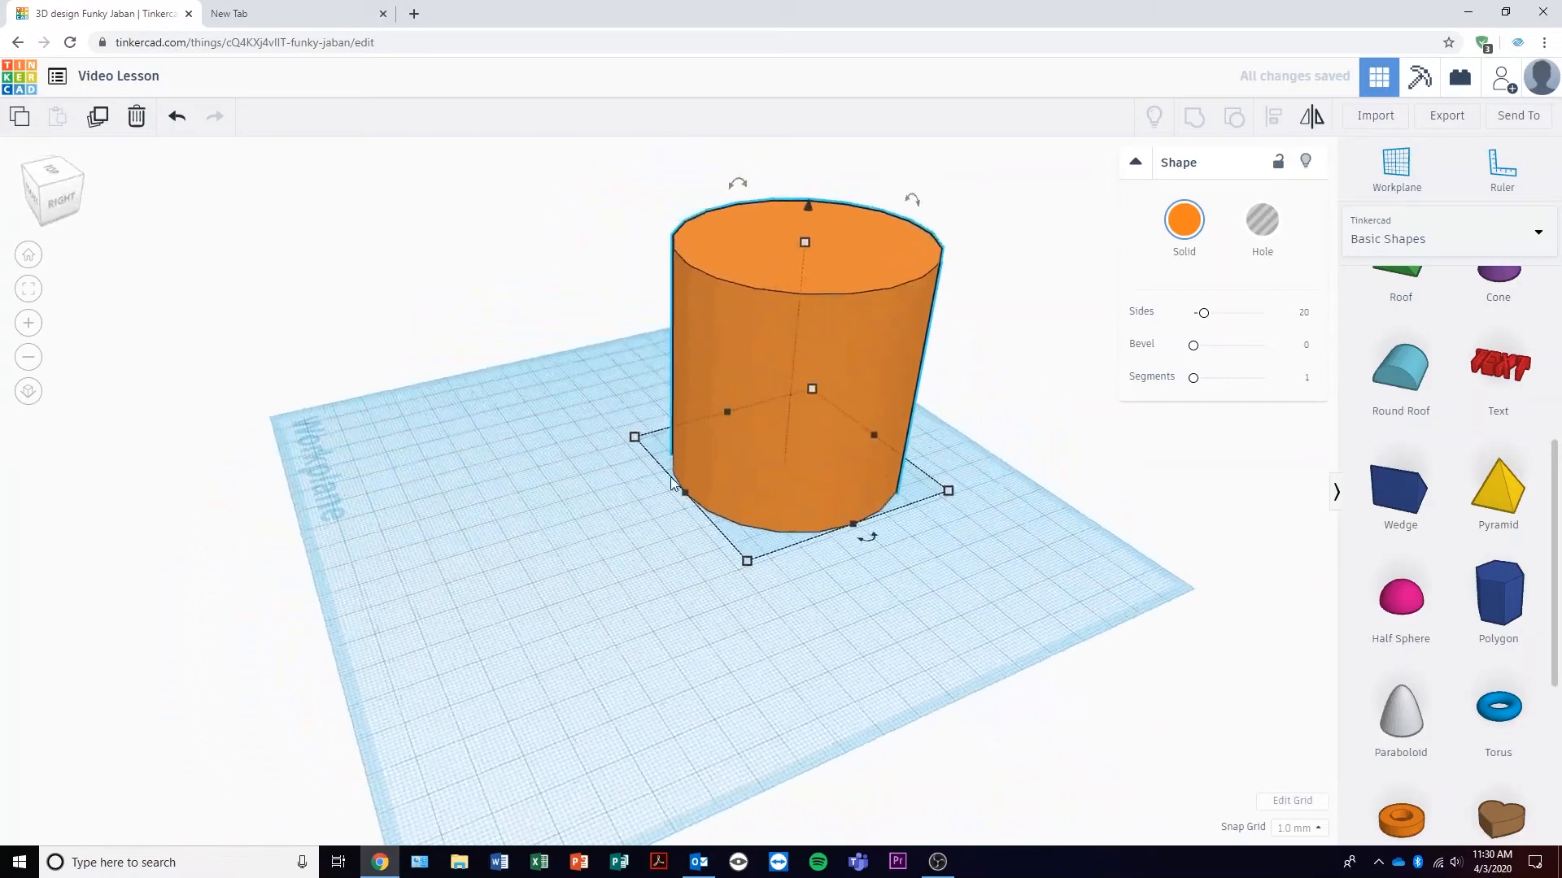
{"action": "left_click_drag", "start_coordinate": [751, 452], "coordinate": [666, 486]}
{"action": "right_click_drag", "start_coordinate": [476, 506], "coordinate": [690, 468]}
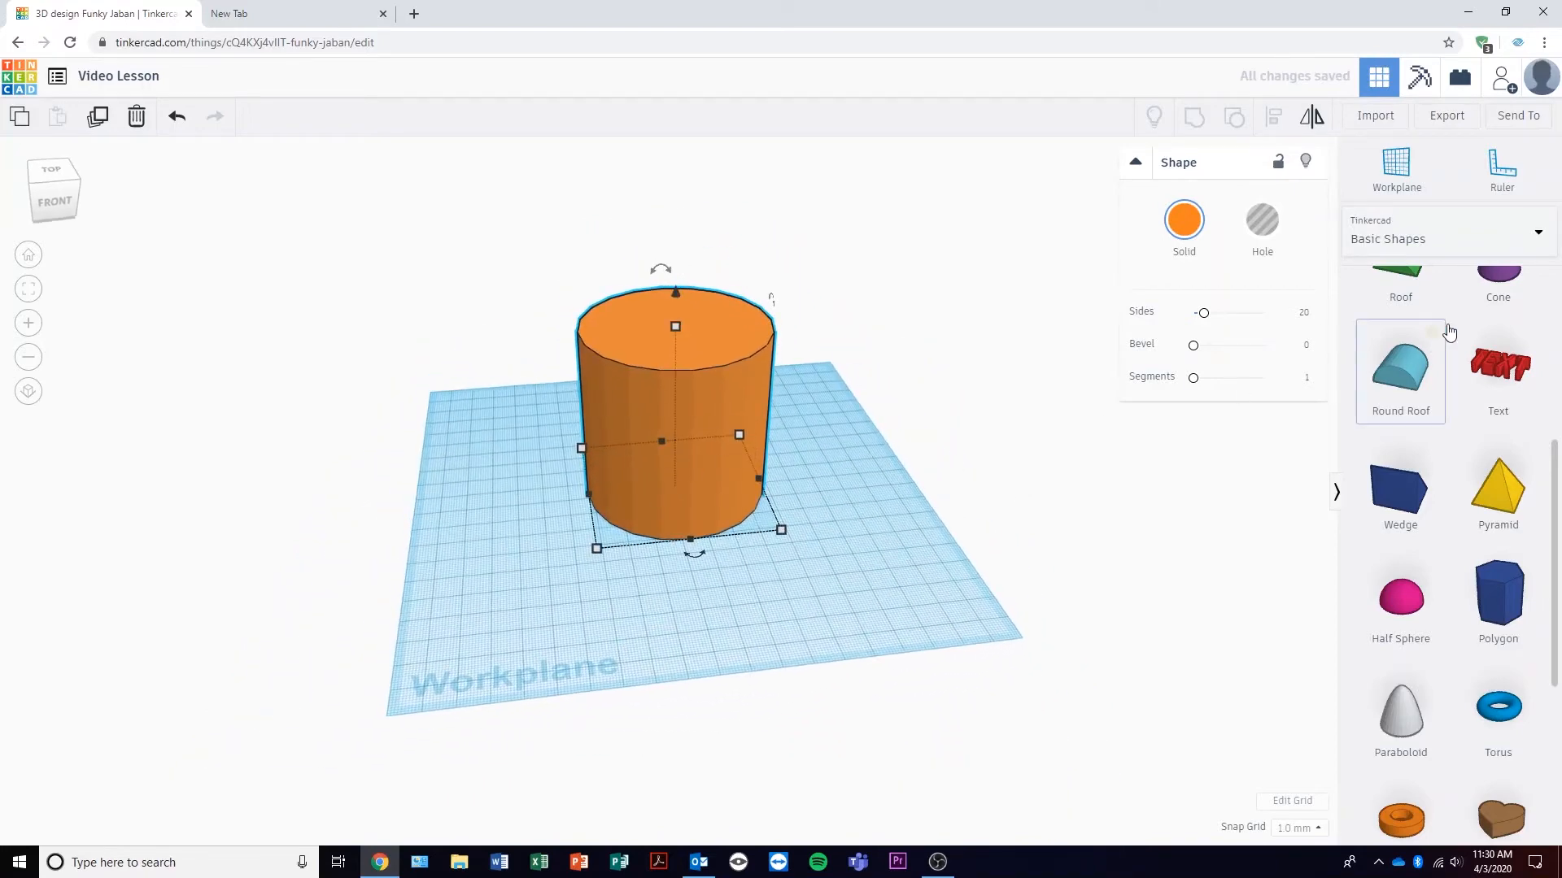
Place a ruler at the workplane's corner beside the Workplane label, and view the cylinder's dimensions and offsets from different angles.
{"action": "left_click", "coordinate": [1505, 174]}
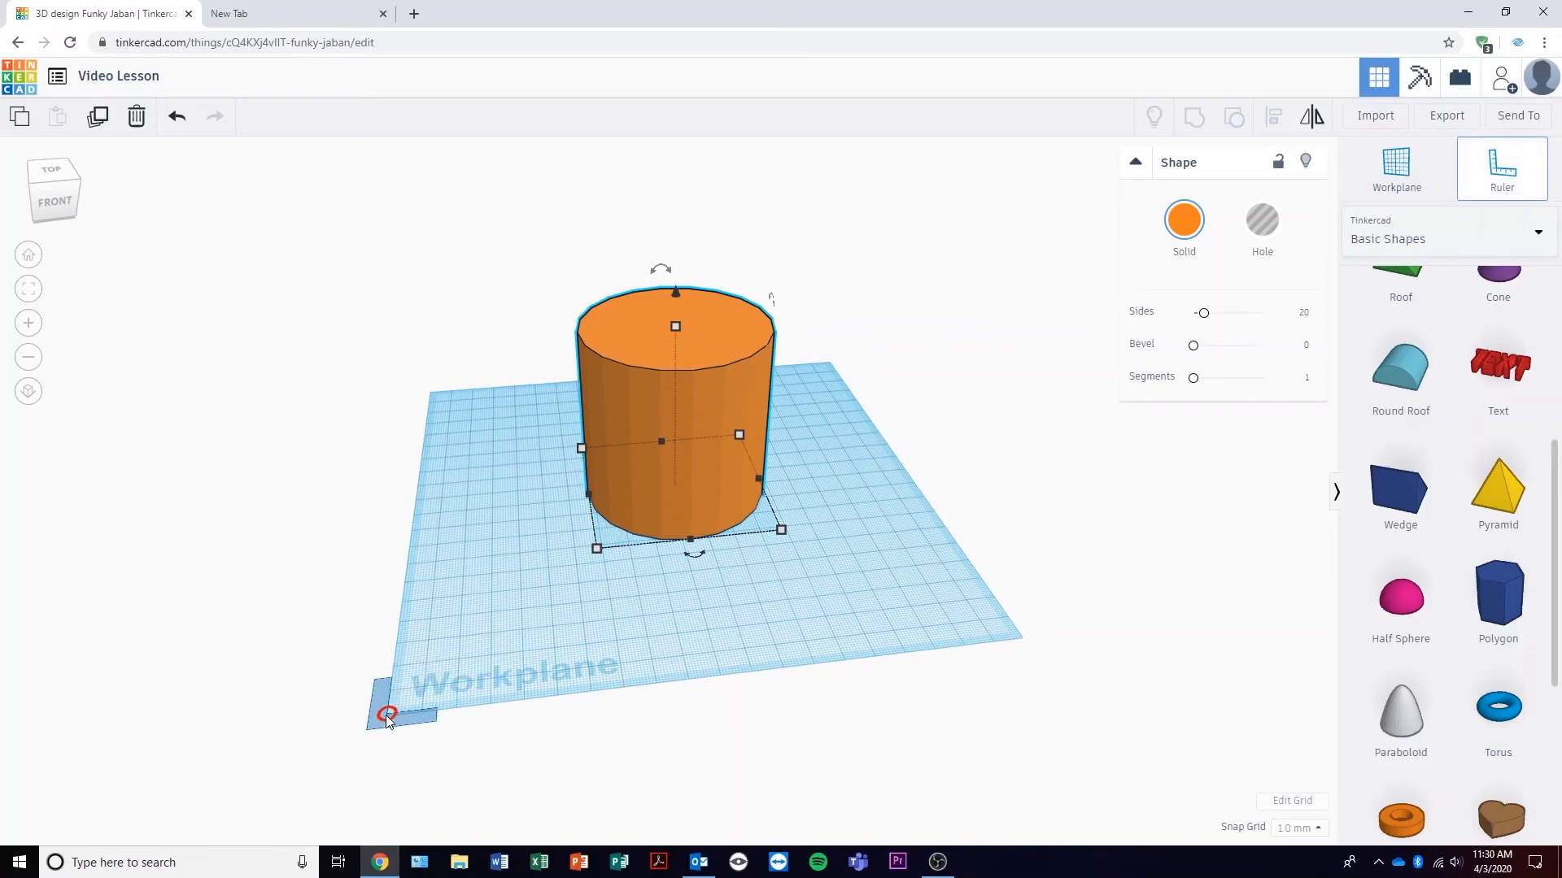
{"action": "left_click", "coordinate": [387, 718]}
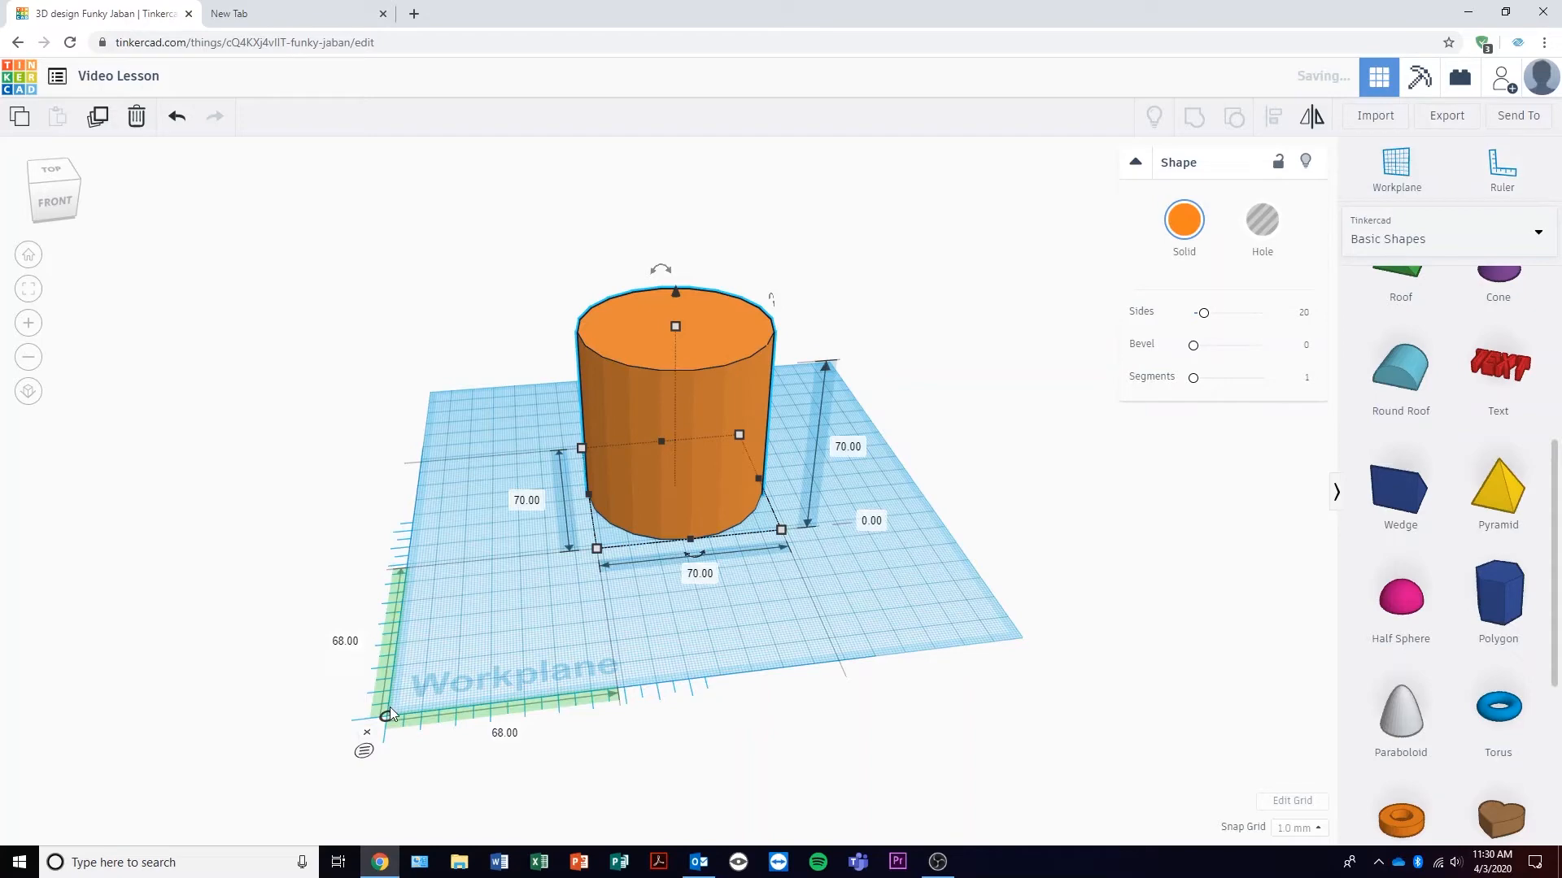
{"action": "right_click_drag", "start_coordinate": [709, 587], "coordinate": [567, 538]}
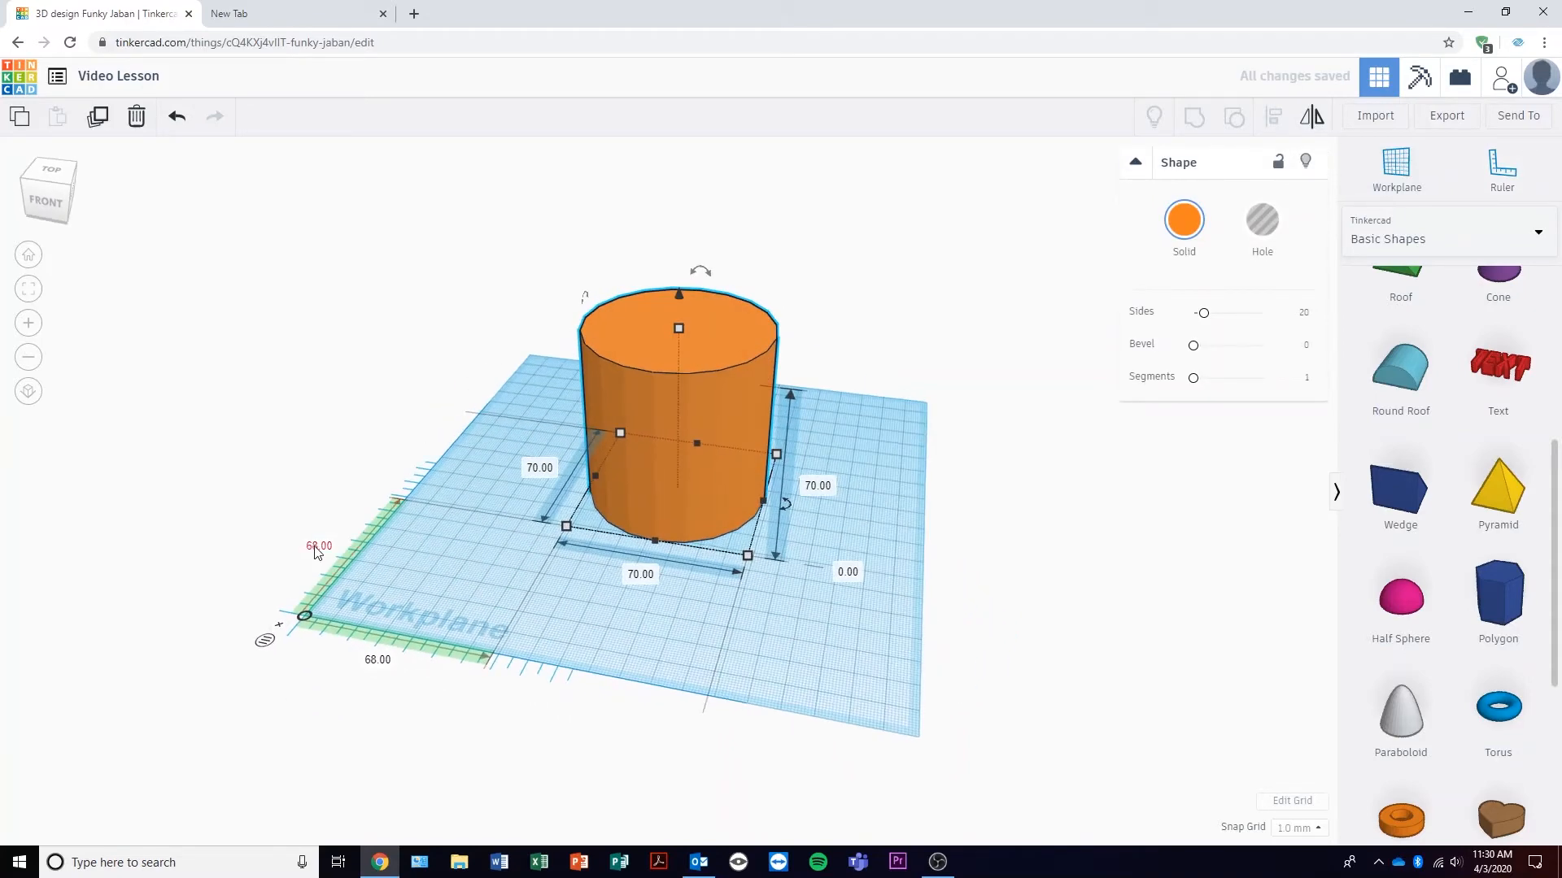
{"action": "right_click_drag", "start_coordinate": [589, 597], "coordinate": [621, 515]}
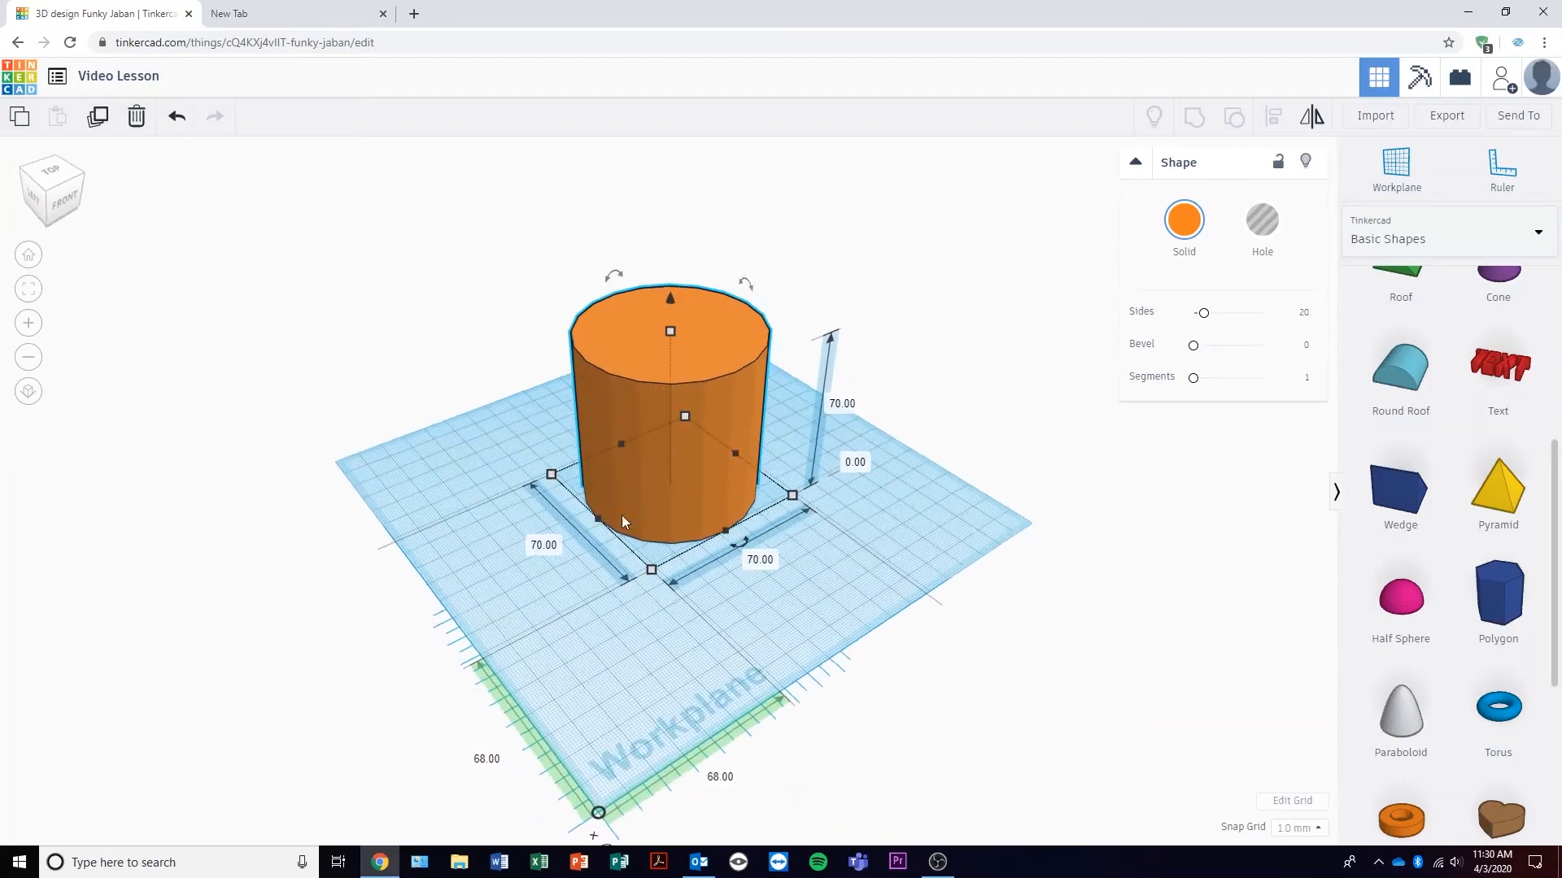
{"action": "right_click_drag", "start_coordinate": [846, 533], "coordinate": [722, 442]}
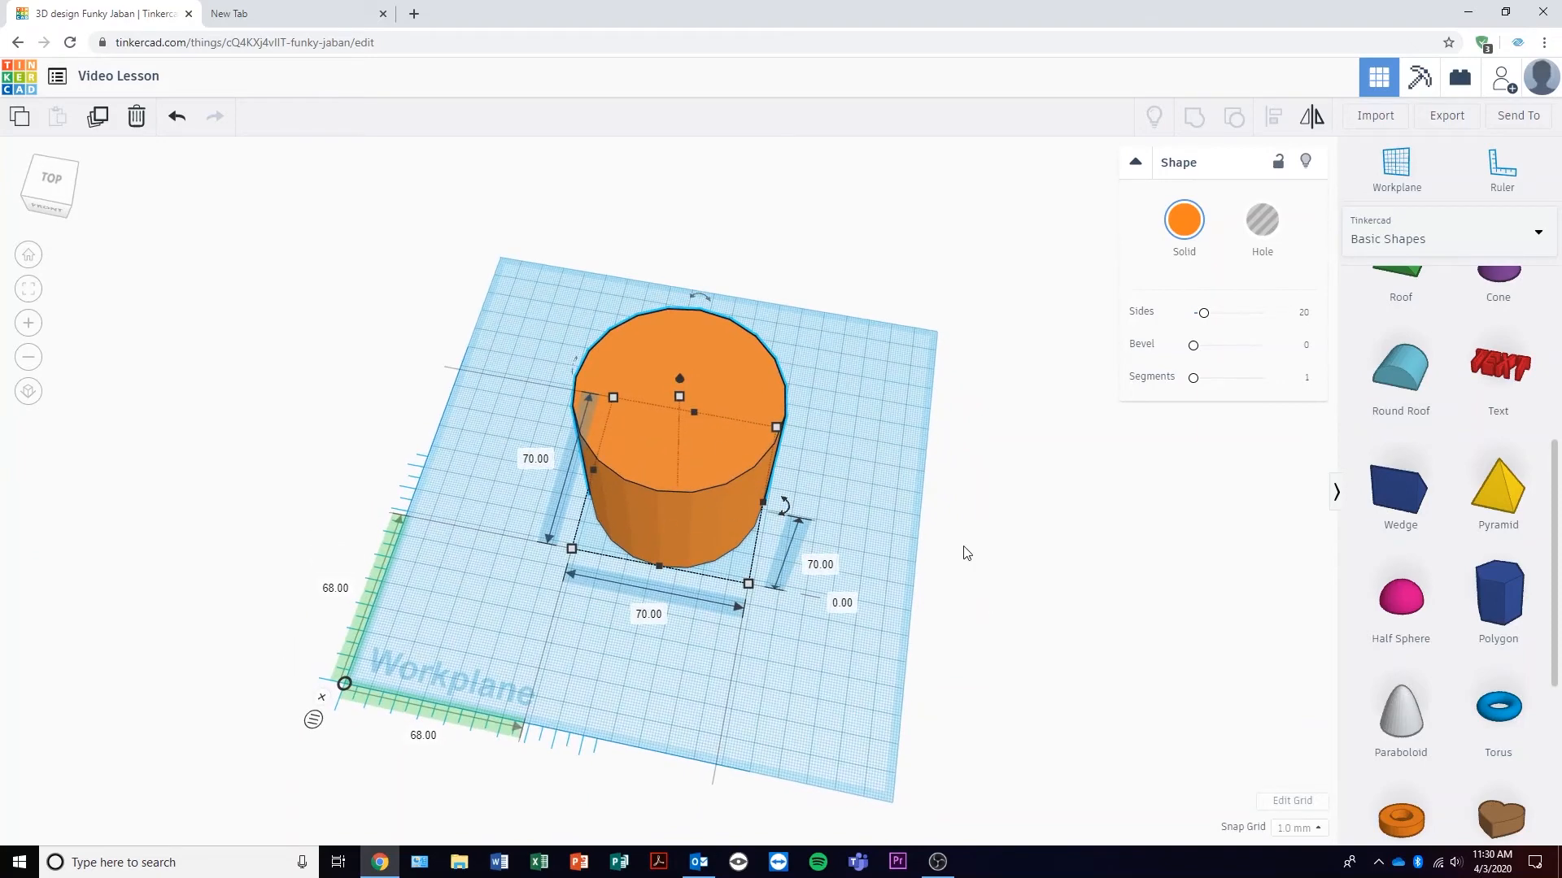
{"action": "right_click_drag", "start_coordinate": [993, 609], "coordinate": [731, 522]}
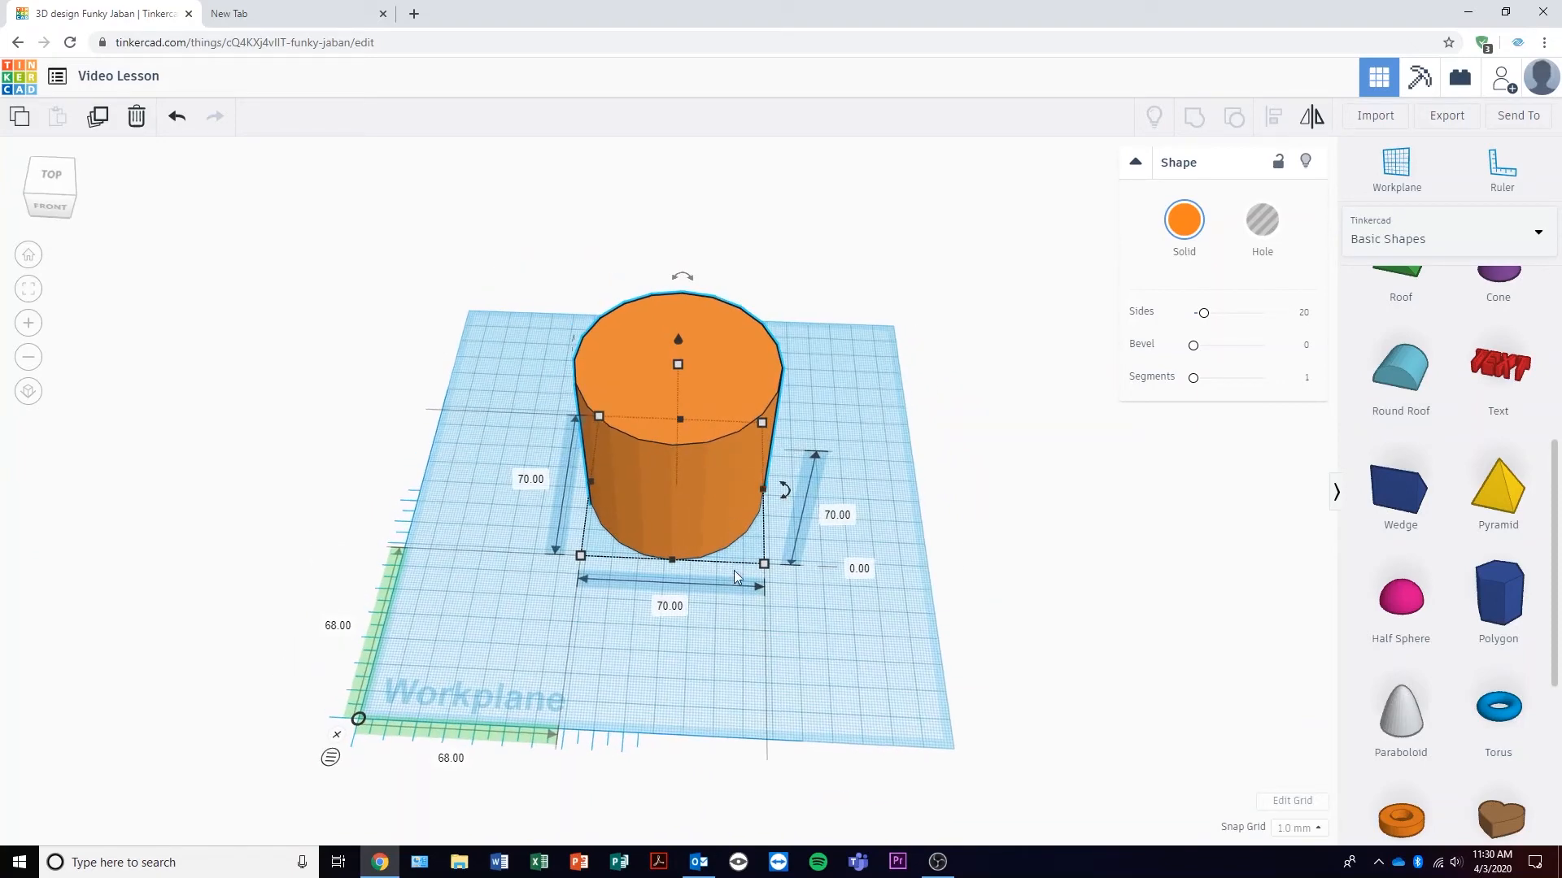
Place a solid paraboloid beside the cylinder, about 141 mm across and 30 mm back from the ruler's origin.
{"action": "scroll", "coordinate": [1427, 634], "scroll_direction": "up", "scroll_amount": 5}
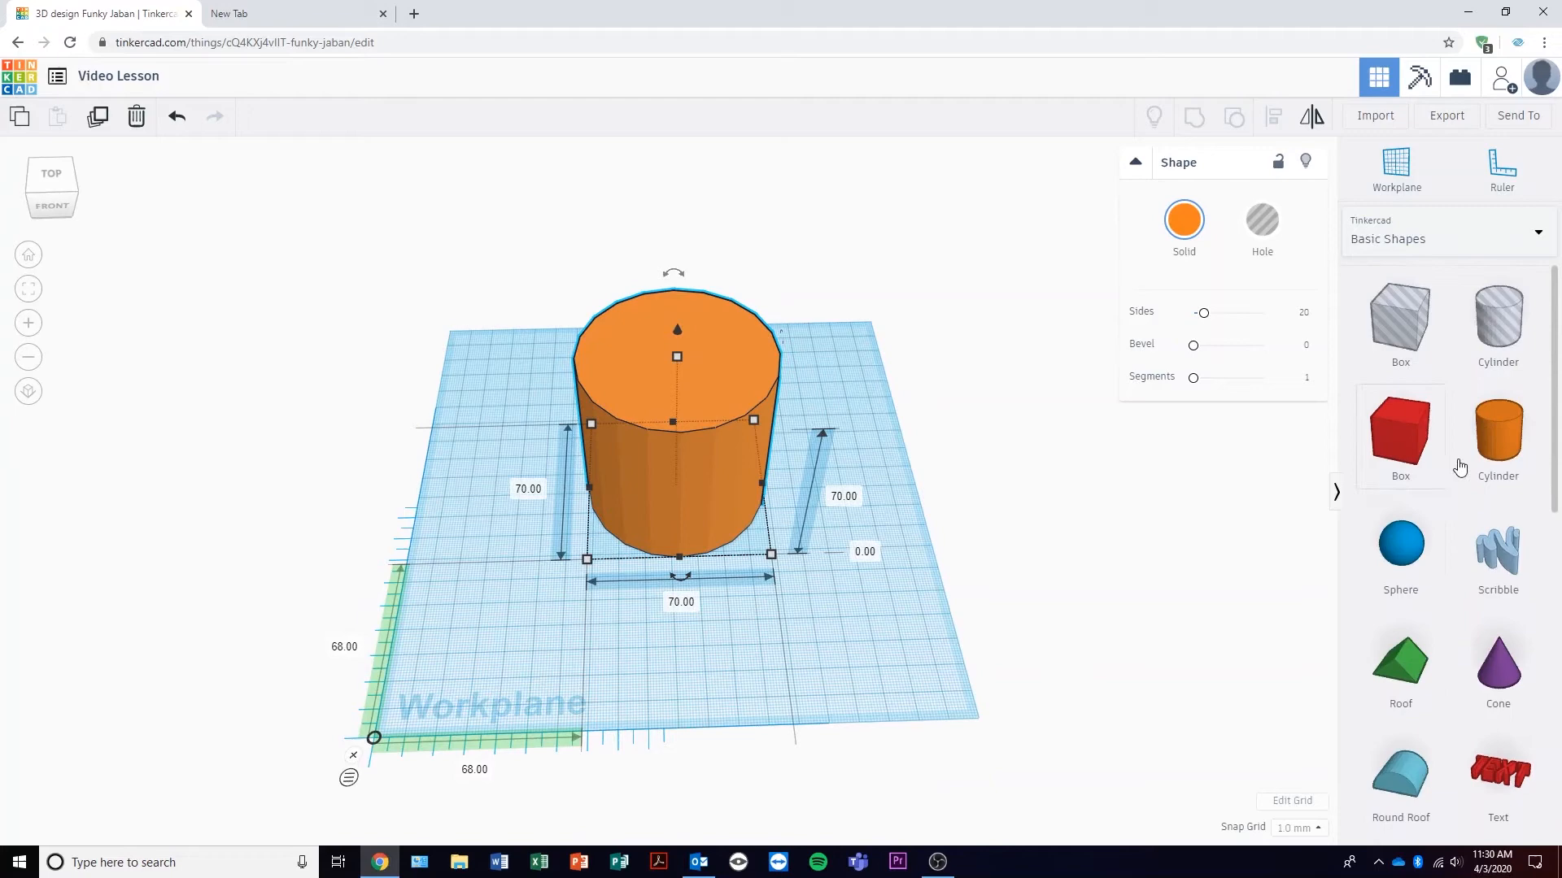
{"action": "right_click_drag", "start_coordinate": [816, 406], "coordinate": [1025, 570]}
{"action": "scroll", "coordinate": [1480, 667], "scroll_direction": "down", "scroll_amount": 5}
{"action": "scroll", "coordinate": [1481, 669], "scroll_direction": "down", "scroll_amount": 1}
{"action": "scroll", "coordinate": [1478, 676], "scroll_direction": "up", "scroll_amount": 1}
{"action": "left_click_drag", "start_coordinate": [1422, 488], "coordinate": [720, 658]}
{"action": "right_click_drag", "start_coordinate": [833, 678], "coordinate": [811, 533]}
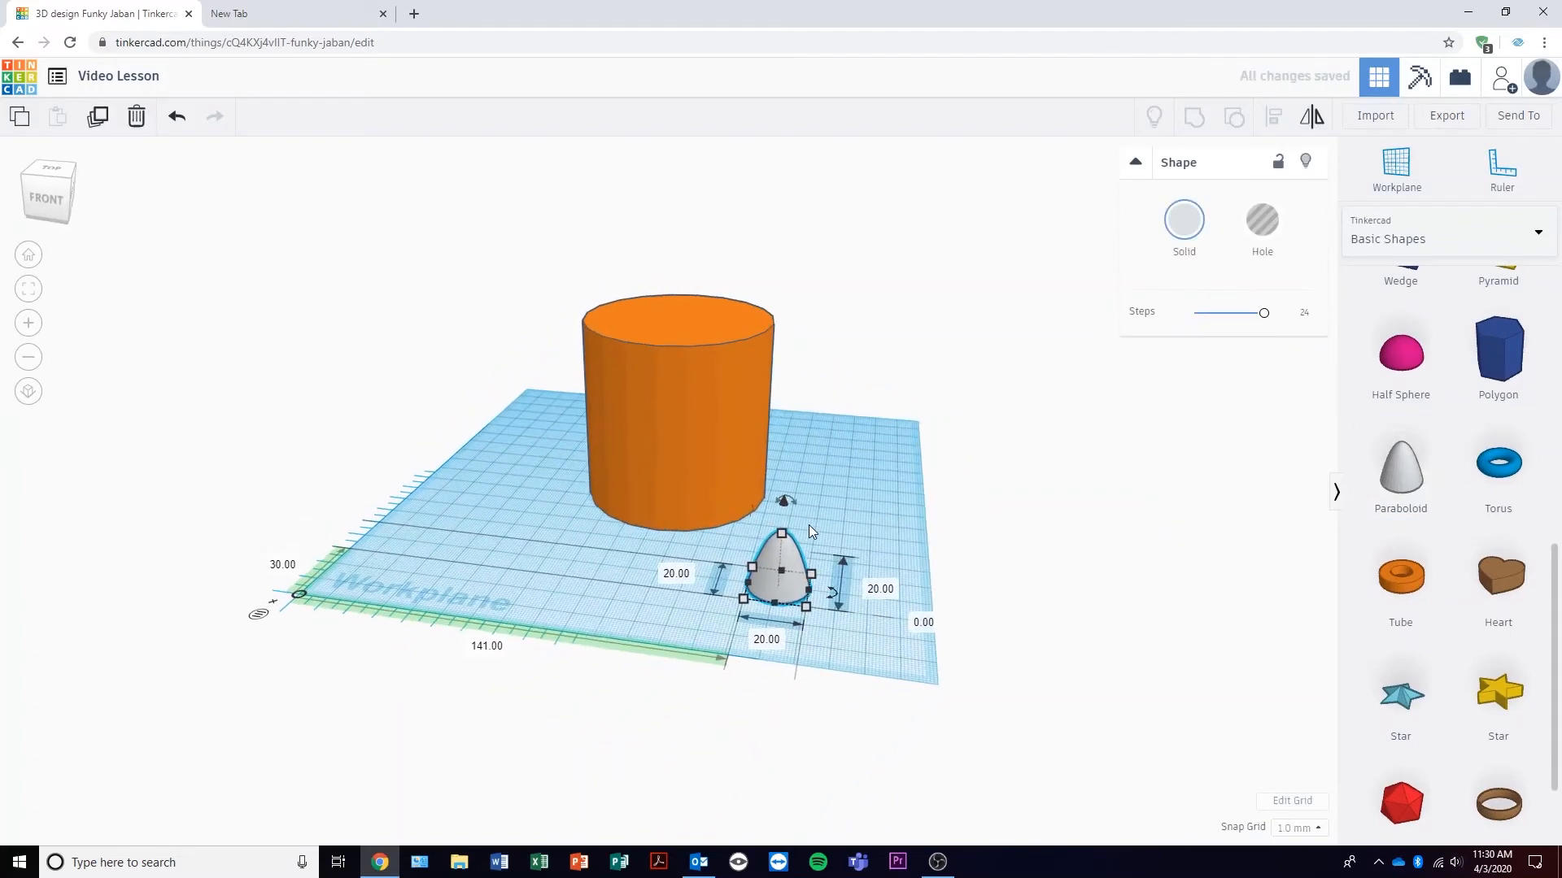
Rotate the paraboloid upside down and scale it proportionally to 69 mm.
{"action": "left_click_drag", "start_coordinate": [797, 500], "coordinate": [758, 713]}
{"action": "left_click_drag", "start_coordinate": [812, 579], "coordinate": [908, 450], "text": "shift"}
{"action": "right_click_drag", "start_coordinate": [906, 451], "coordinate": [918, 546]}
Try moving the inverted paraboloid into the cylinder, and undo the move.
{"action": "left_click_drag", "start_coordinate": [917, 547], "coordinate": [711, 399]}
{"action": "left_click", "coordinate": [691, 442]}
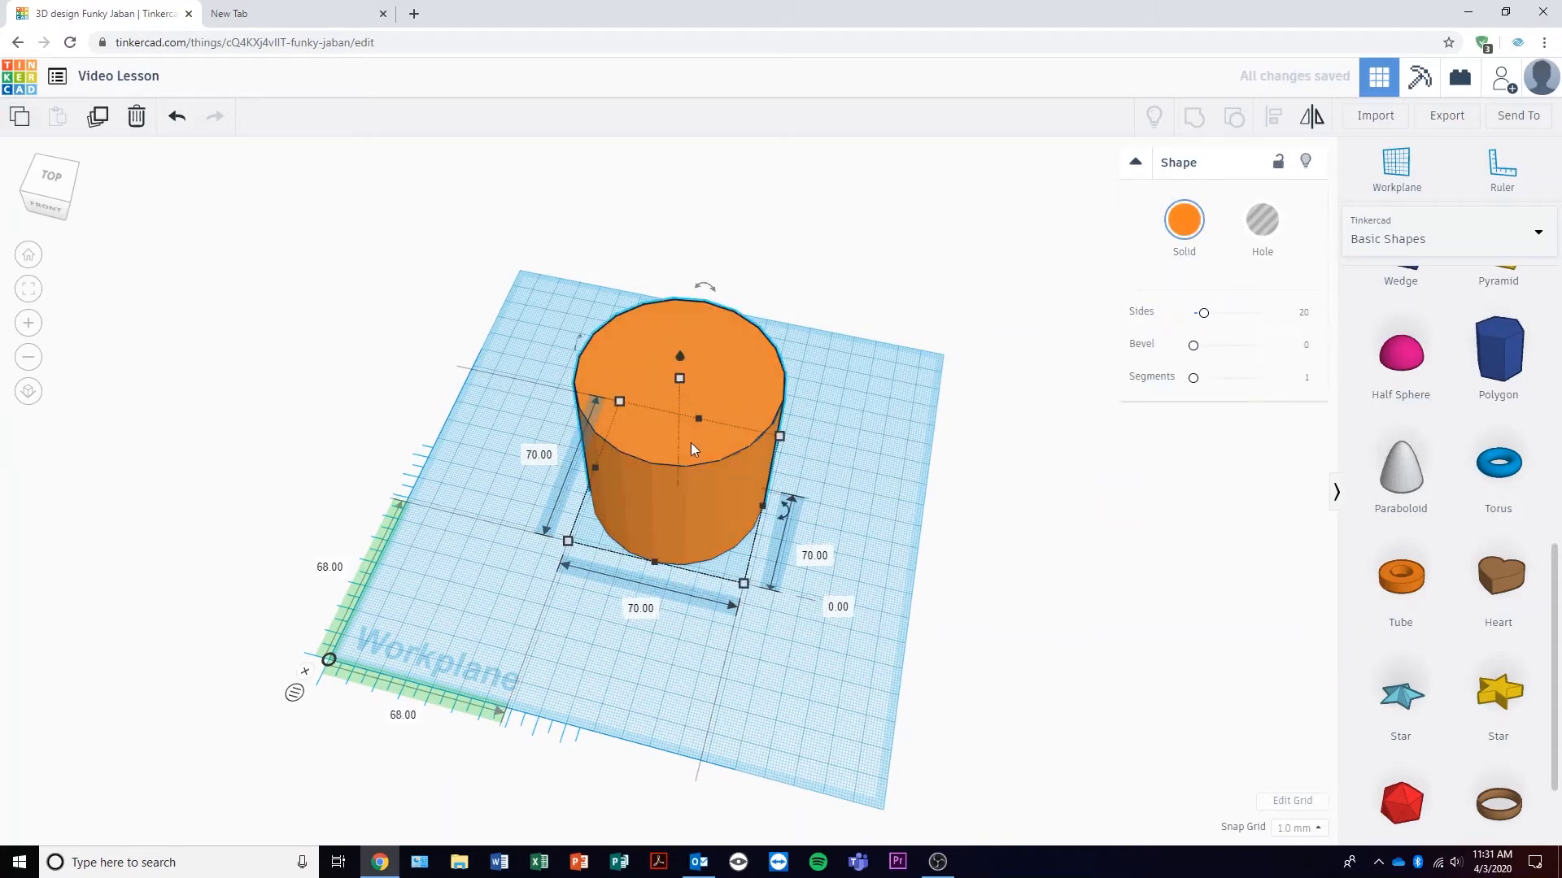
{"action": "key", "text": "ctrl+z"}
{"action": "left_click", "coordinate": [1027, 580]}
Position the inverted paraboloid centred over the cylinder and raised 21 mm above the workplane.
{"action": "left_click_drag", "start_coordinate": [906, 567], "coordinate": [764, 442]}
{"action": "right_click_drag", "start_coordinate": [899, 467], "coordinate": [904, 419]}
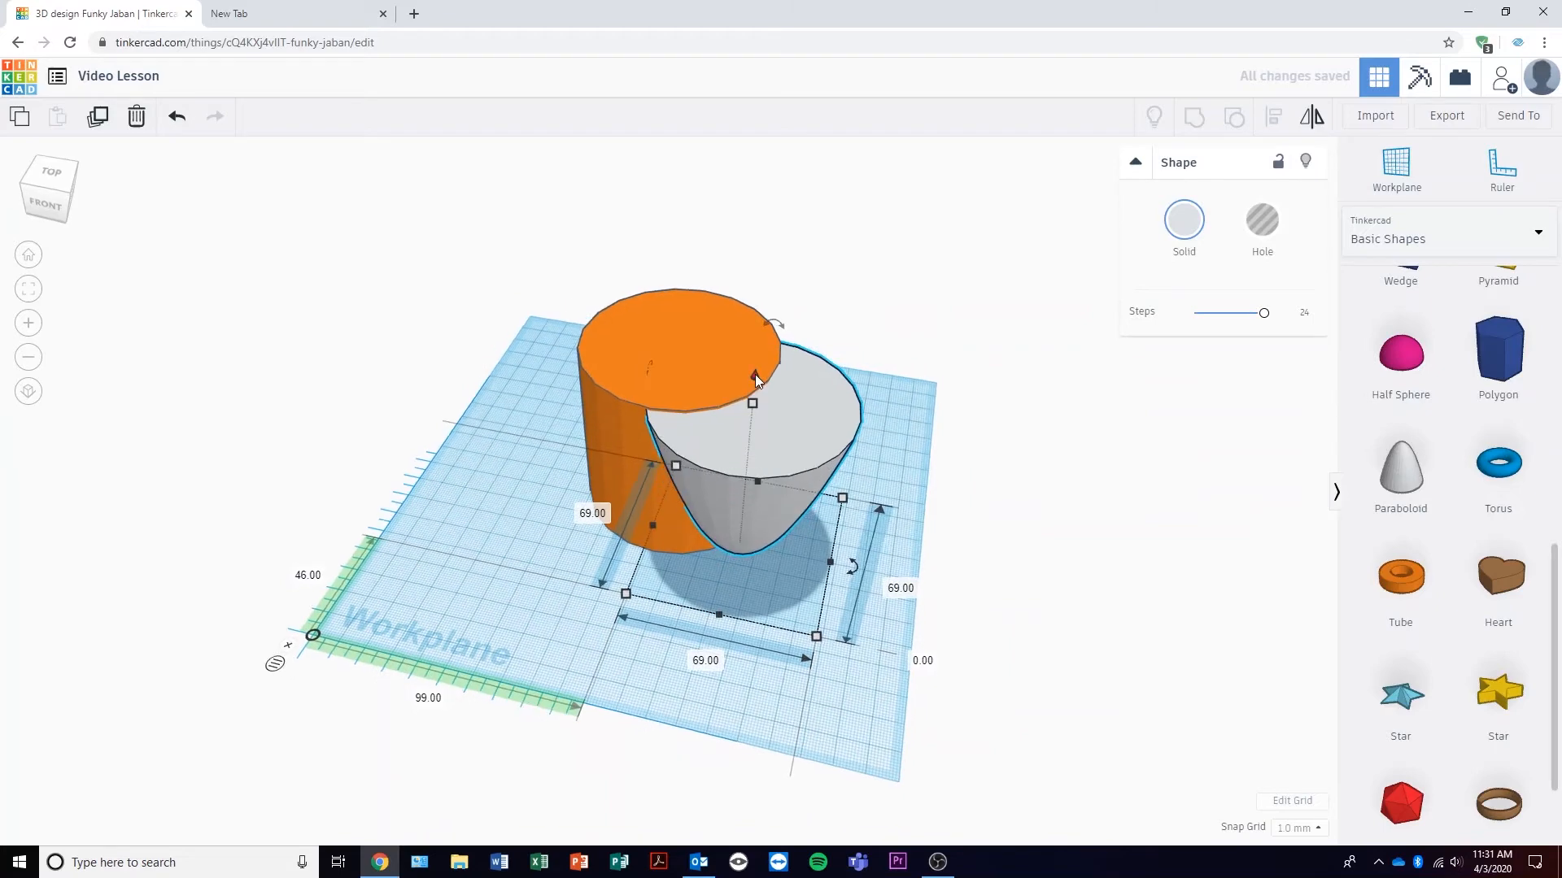
{"action": "left_click_drag", "start_coordinate": [755, 374], "coordinate": [777, 325]}
{"action": "right_click_drag", "start_coordinate": [777, 325], "coordinate": [747, 412]}
{"action": "left_click", "coordinate": [51, 180]}
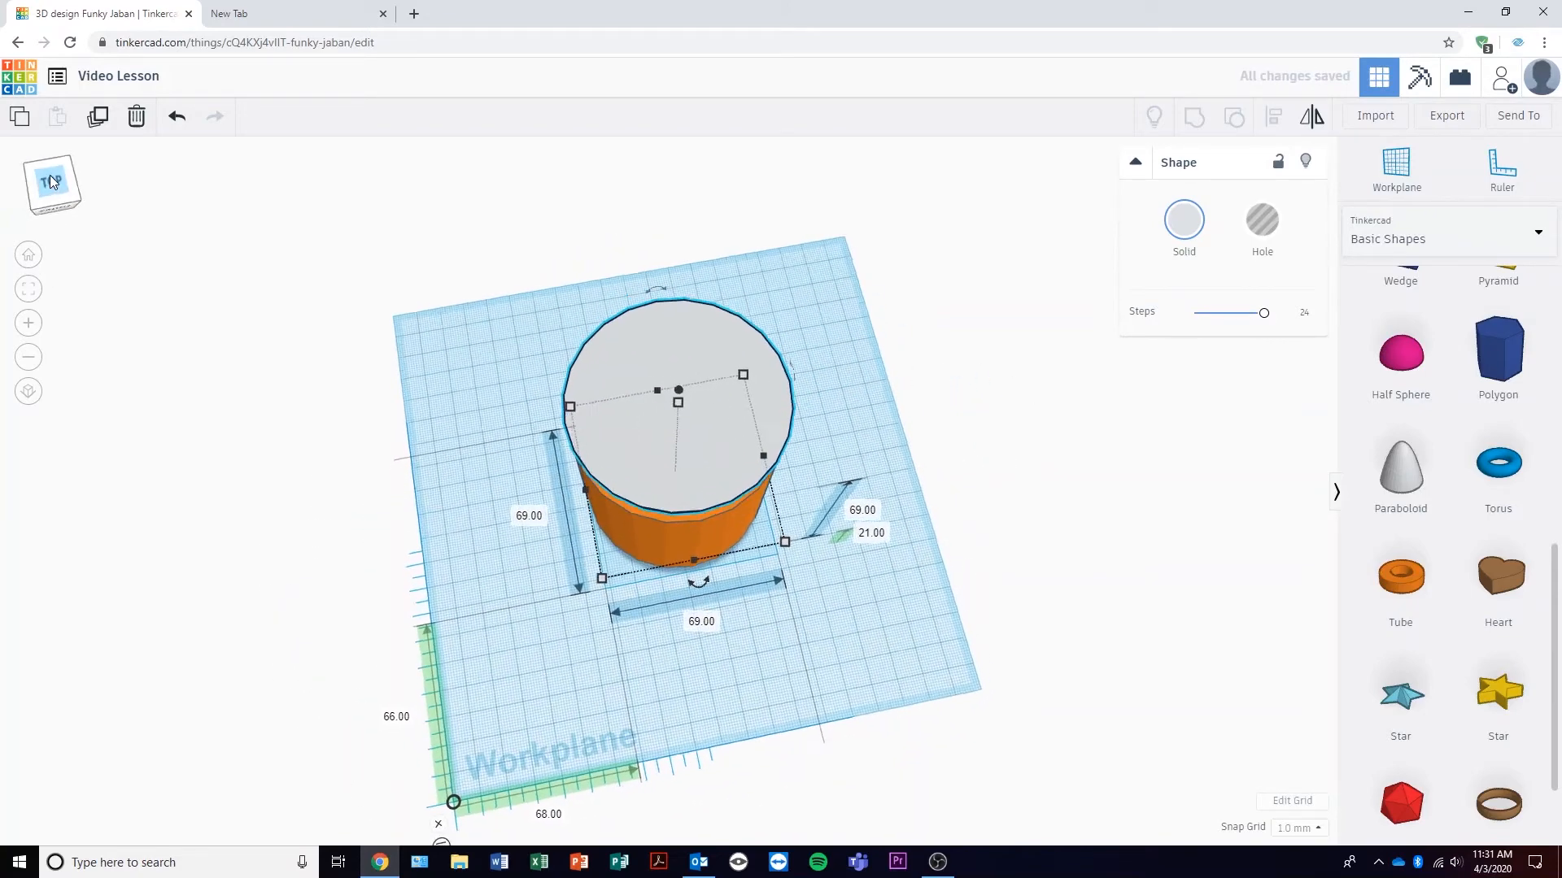
{"action": "mouse_move", "coordinate": [703, 459]}
{"action": "left_mouse_down"}
{"action": "mouse_move", "coordinate": [724, 460]}
{"action": "mouse_move", "coordinate": [696, 452]}
{"action": "mouse_move", "coordinate": [706, 444]}
{"action": "left_mouse_up"}
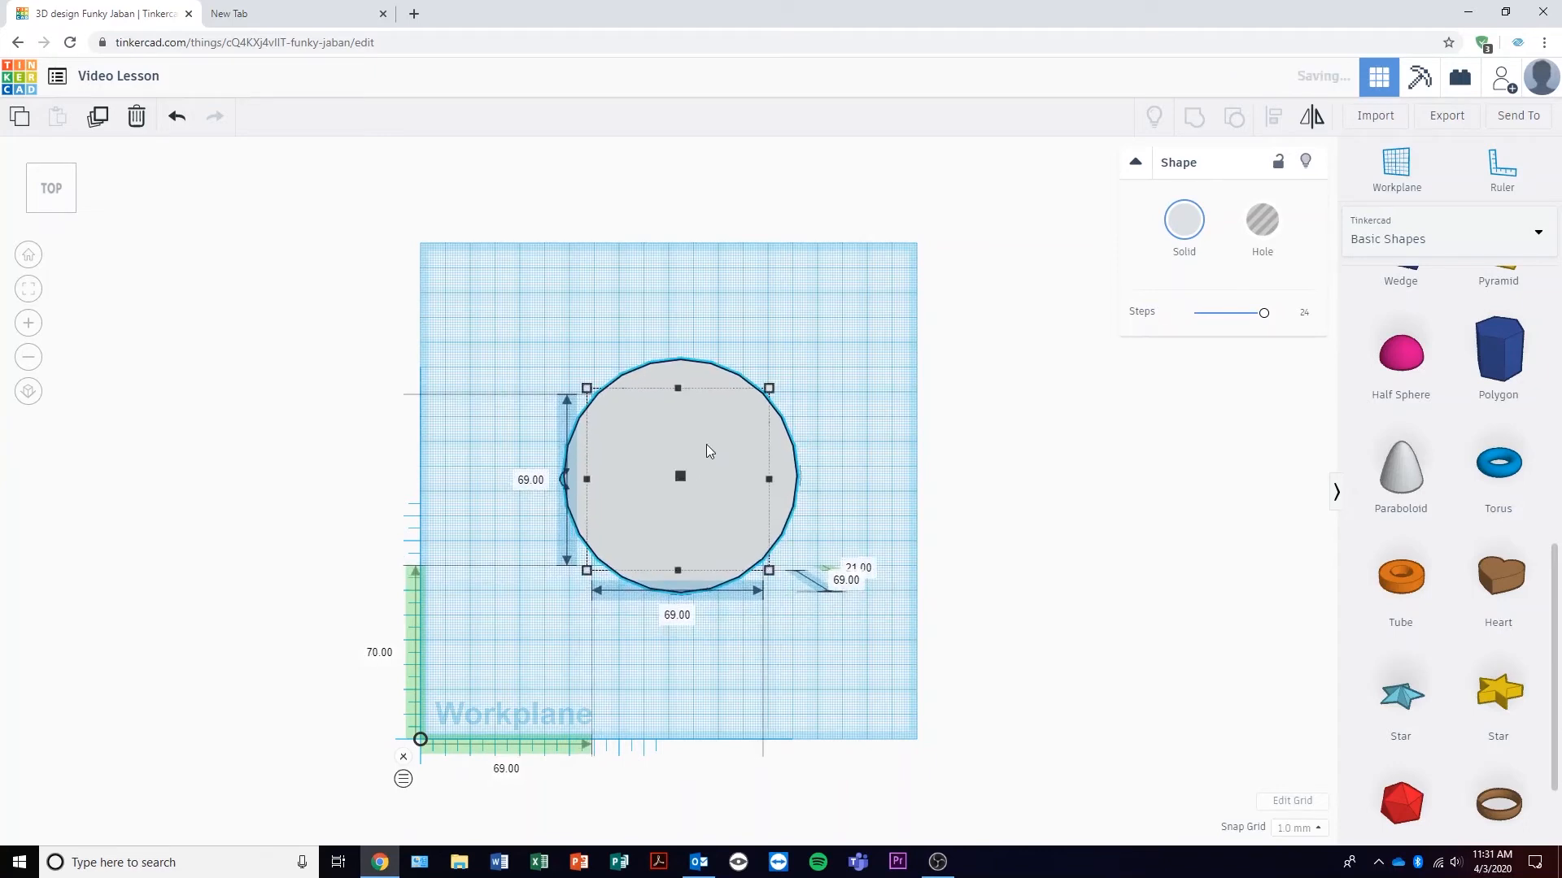
Scale the paraboloid proportionally down to 58 mm and recentre it on the cylinder, 74 mm from both ruler axes.
{"action": "left_click_drag", "start_coordinate": [767, 388], "coordinate": [737, 416], "text": "shift"}
{"action": "left_click_drag", "start_coordinate": [707, 480], "coordinate": [721, 467]}
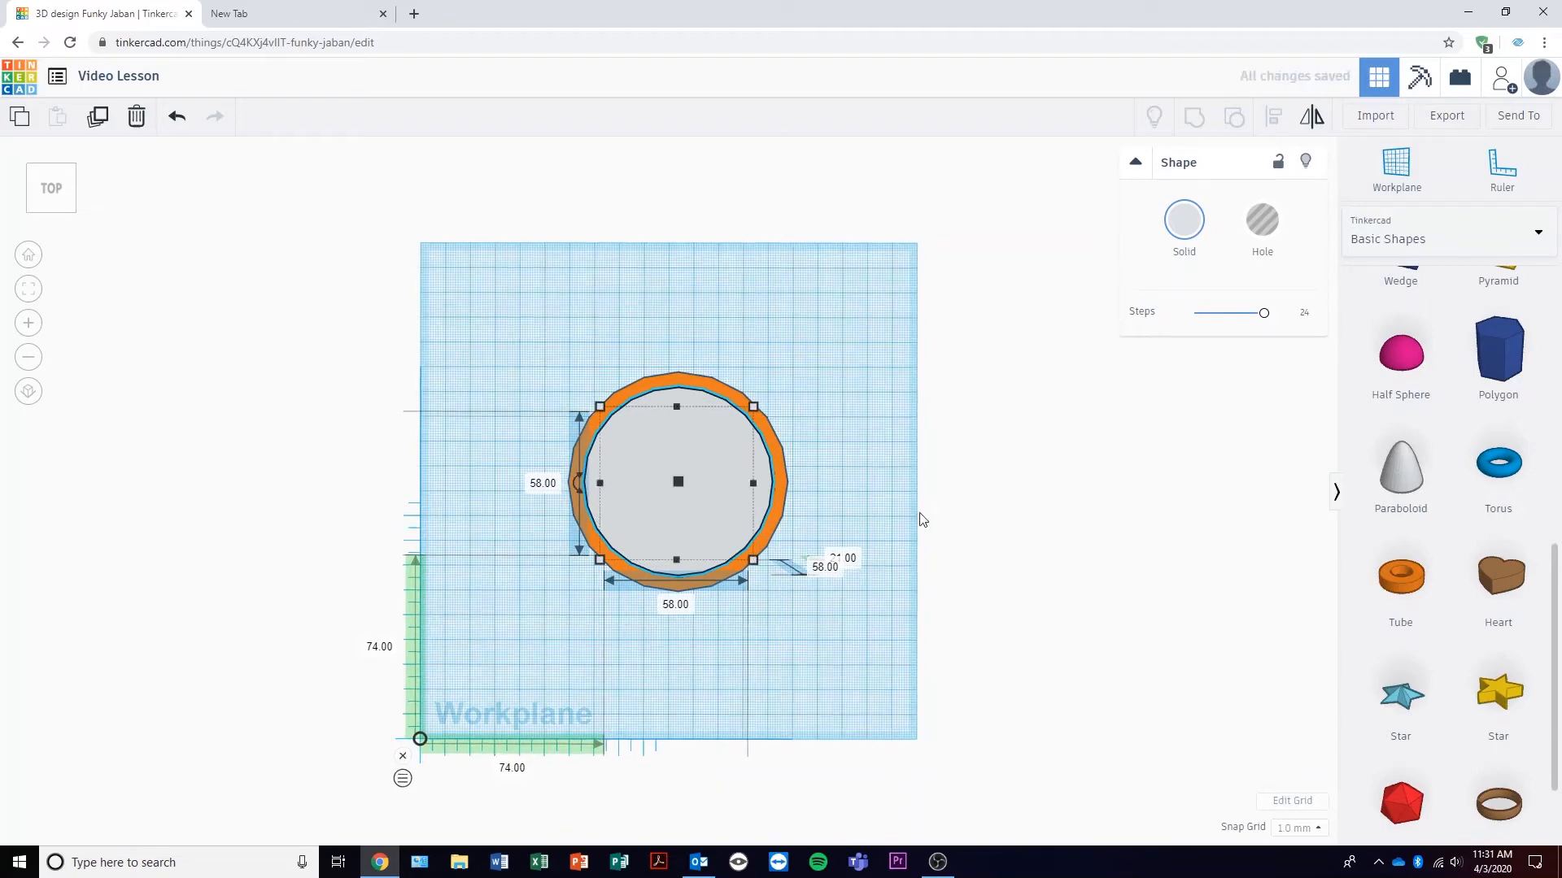
{"action": "left_click", "coordinate": [900, 527]}
Stretch the paraboloid to about 103 mm tall and lower it so its tip reaches about 28 mm below the workplane.
{"action": "right_click_drag", "start_coordinate": [901, 527], "coordinate": [753, 303]}
{"action": "left_click", "coordinate": [682, 312]}
{"action": "left_click_drag", "start_coordinate": [676, 300], "coordinate": [688, 174]}
{"action": "right_click_drag", "start_coordinate": [882, 244], "coordinate": [854, 358]}
{"action": "left_click_drag", "start_coordinate": [677, 256], "coordinate": [675, 388]}
{"action": "right_click_drag", "start_coordinate": [825, 492], "coordinate": [819, 407]}
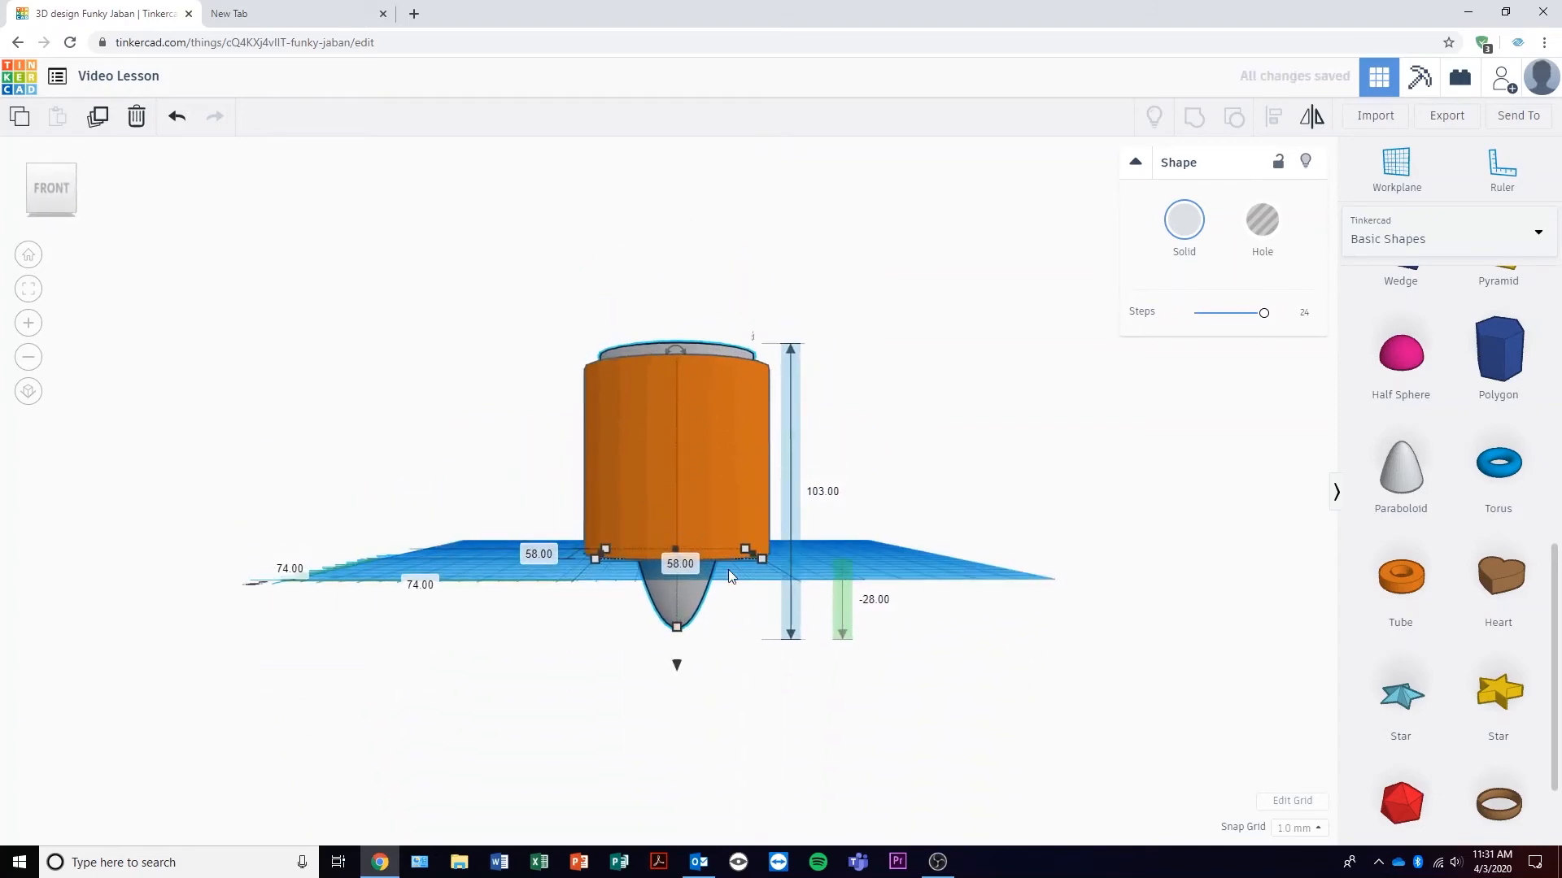
Shorten the paraboloid from its tip to 70 mm tall, so the tip sits 5 mm above the workplane inside the cylinder.
{"action": "left_click_drag", "start_coordinate": [677, 626], "coordinate": [679, 542]}
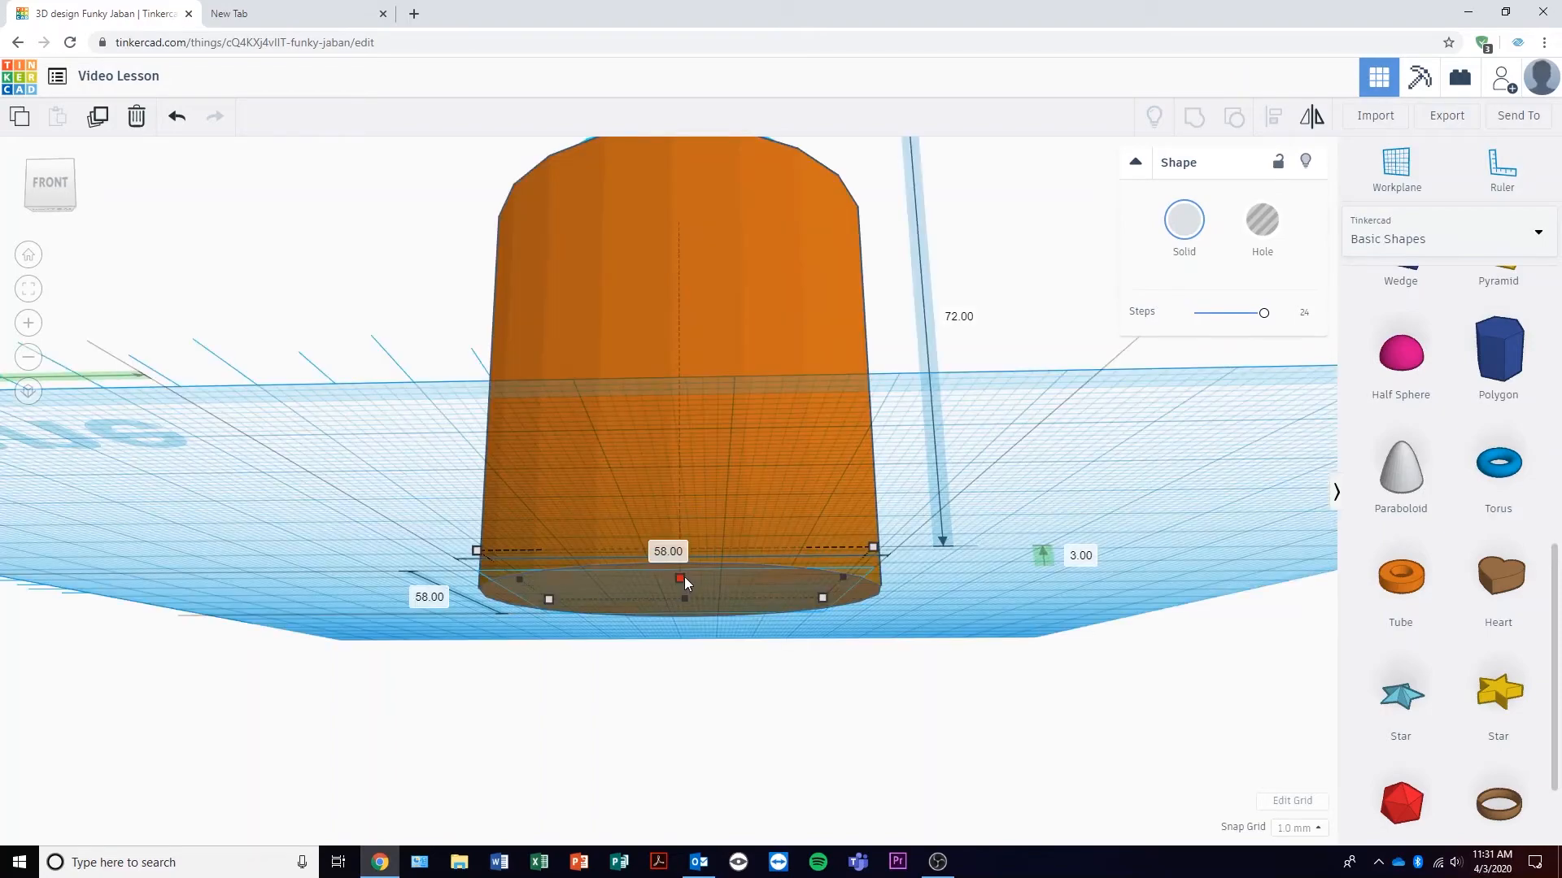
{"action": "left_click_drag", "start_coordinate": [685, 577], "coordinate": [685, 571]}
{"action": "right_click_drag", "start_coordinate": [806, 528], "coordinate": [772, 523]}
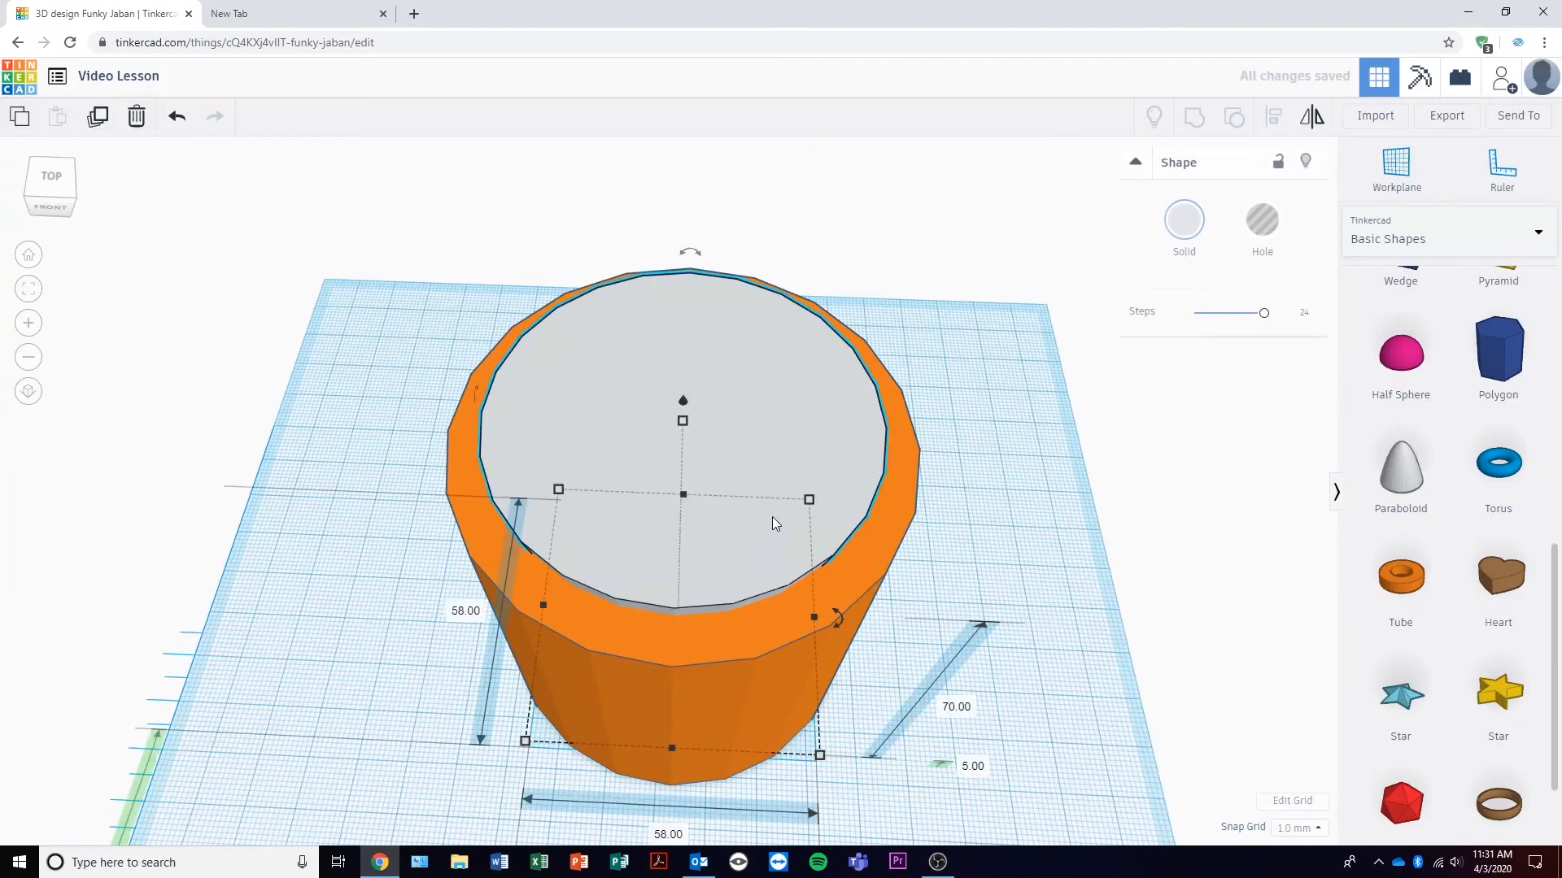
Turn the inverted paraboloid into a hole and group it with the cylinder to hollow out the cup.
{"action": "left_click", "coordinate": [1262, 219]}
{"action": "left_click", "coordinate": [1025, 551]}
{"action": "left_click_drag", "start_coordinate": [767, 454], "coordinate": [765, 452]}
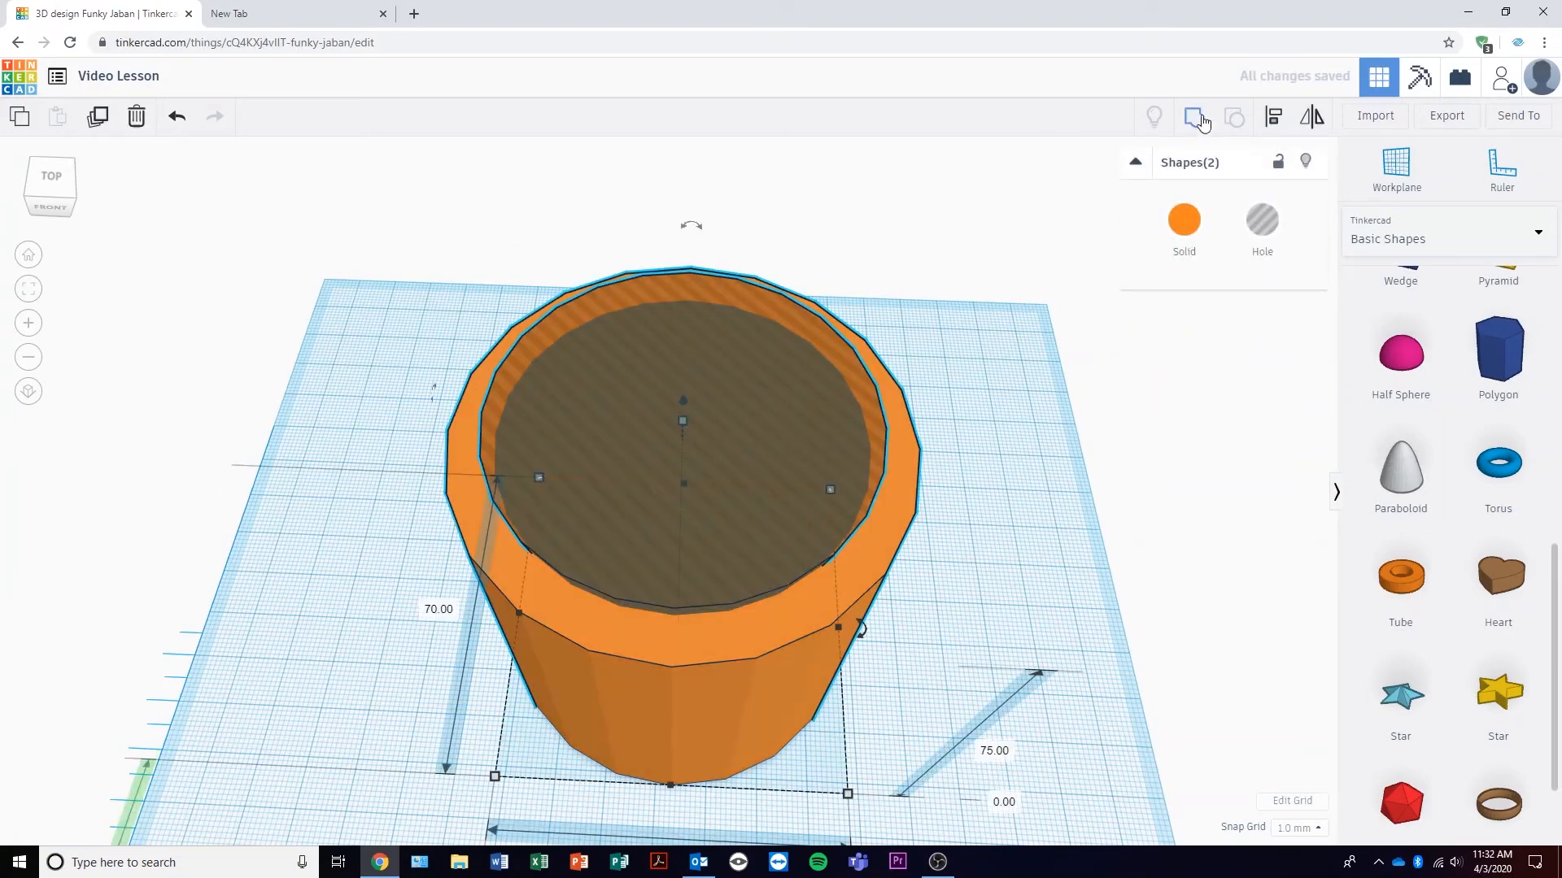
{"action": "left_click", "coordinate": [1188, 120]}
{"action": "left_click", "coordinate": [1024, 311]}
{"action": "right_click_drag", "start_coordinate": [998, 353], "coordinate": [489, 509]}
{"action": "right_click_drag", "start_coordinate": [609, 449], "coordinate": [850, 442]}
{"action": "left_click", "coordinate": [843, 439]}
{"action": "right_click_drag", "start_coordinate": [900, 396], "coordinate": [879, 423]}
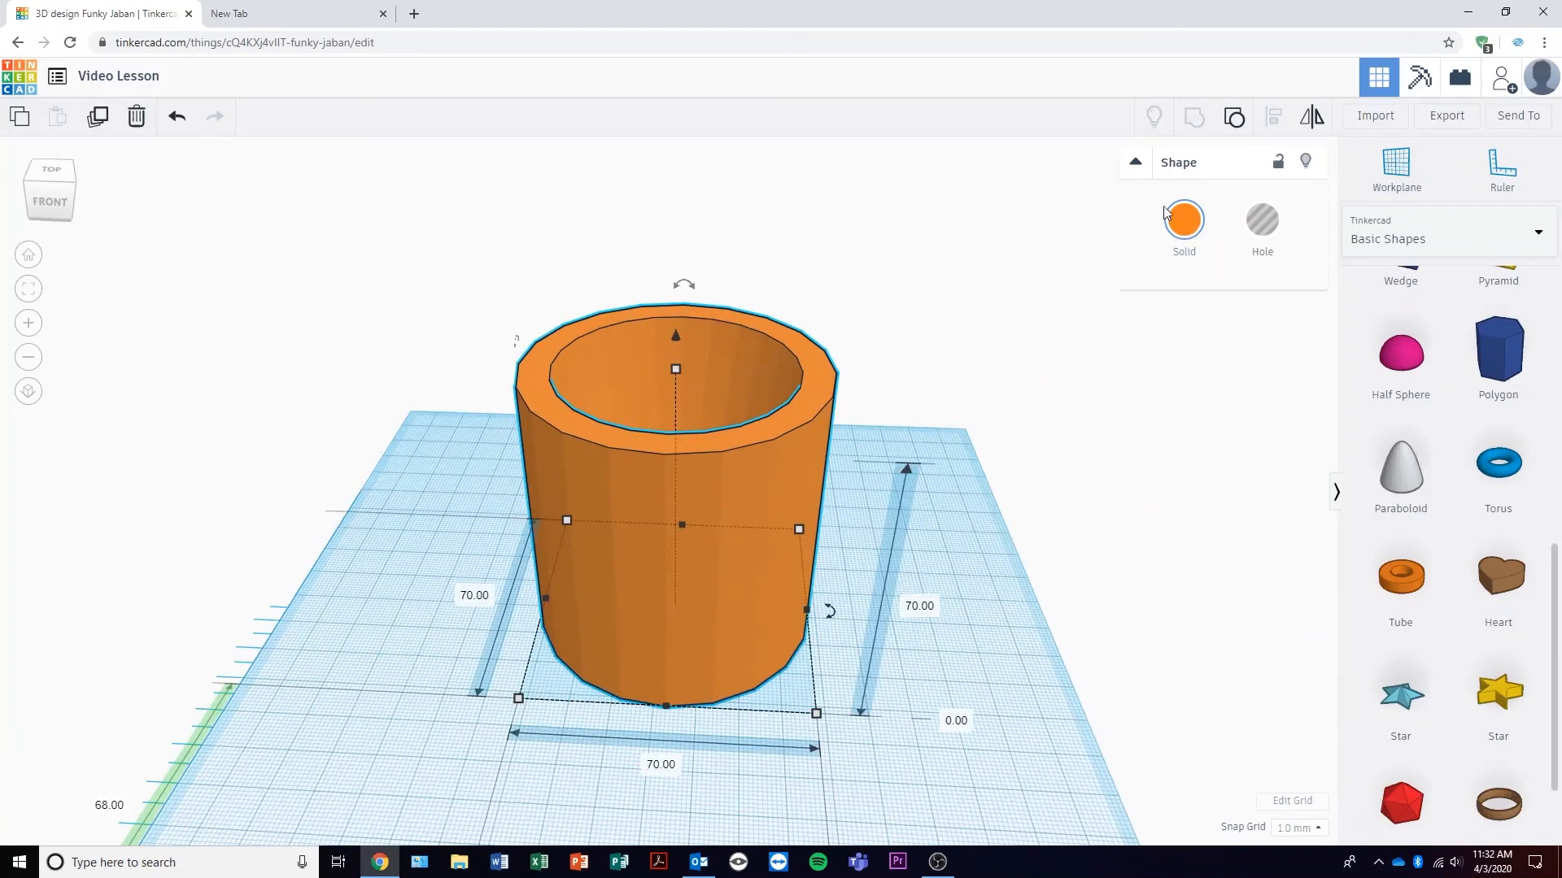
Colour the hollowed cup blue.
{"action": "right_click_drag", "start_coordinate": [831, 428], "coordinate": [877, 514]}
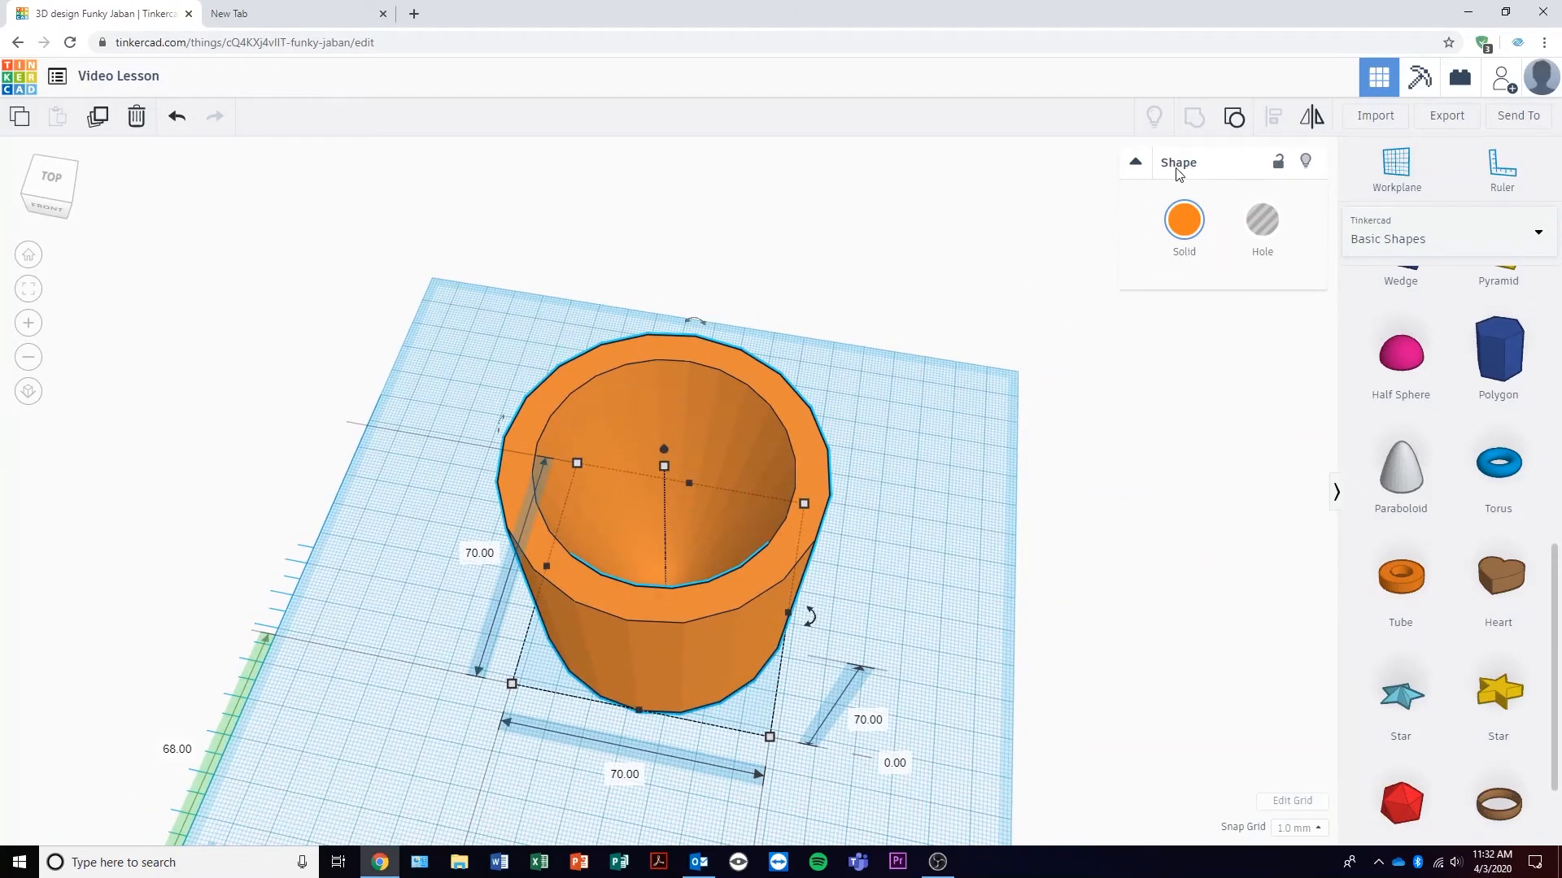
{"action": "left_click", "coordinate": [1171, 239]}
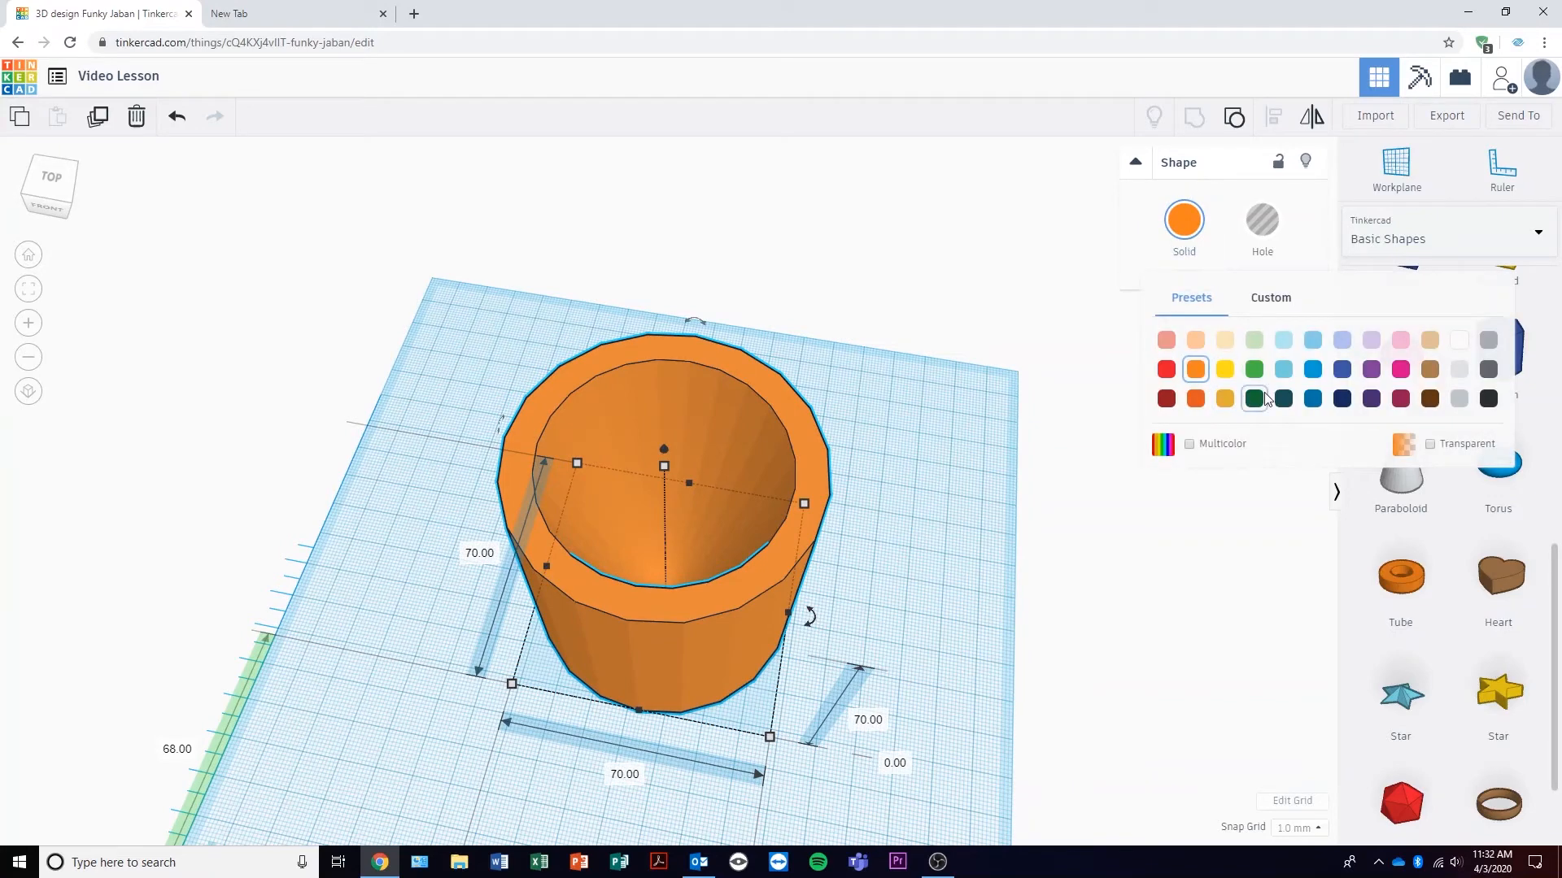
{"action": "left_click", "coordinate": [1318, 370]}
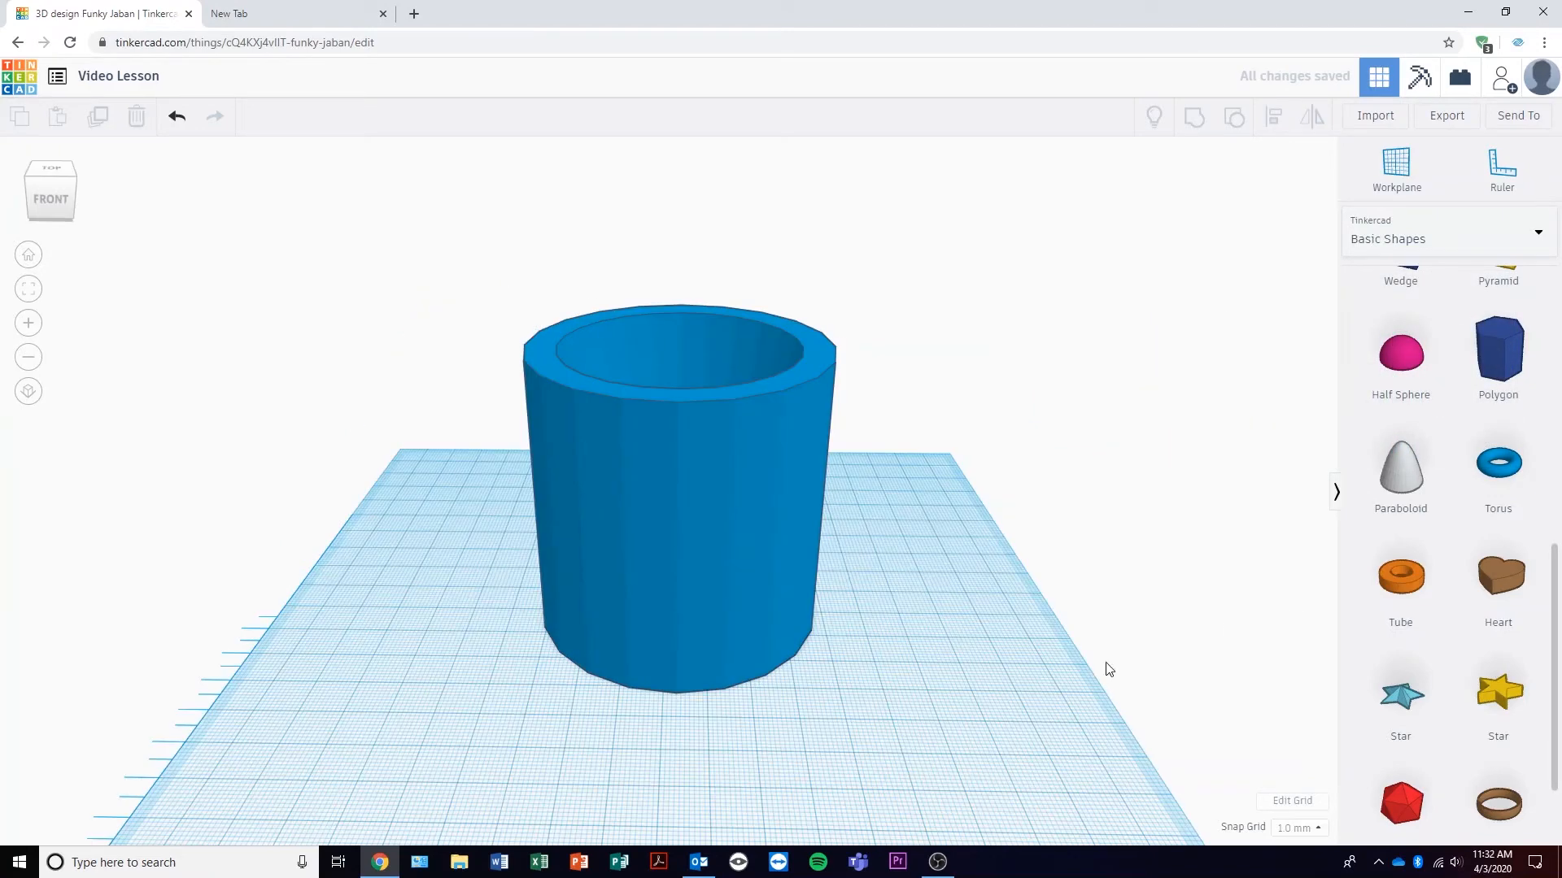
{"action": "scroll", "coordinate": [1108, 663], "scroll_direction": "down", "scroll_amount": 3}
{"action": "right_click_drag", "start_coordinate": [797, 497], "coordinate": [839, 540]}
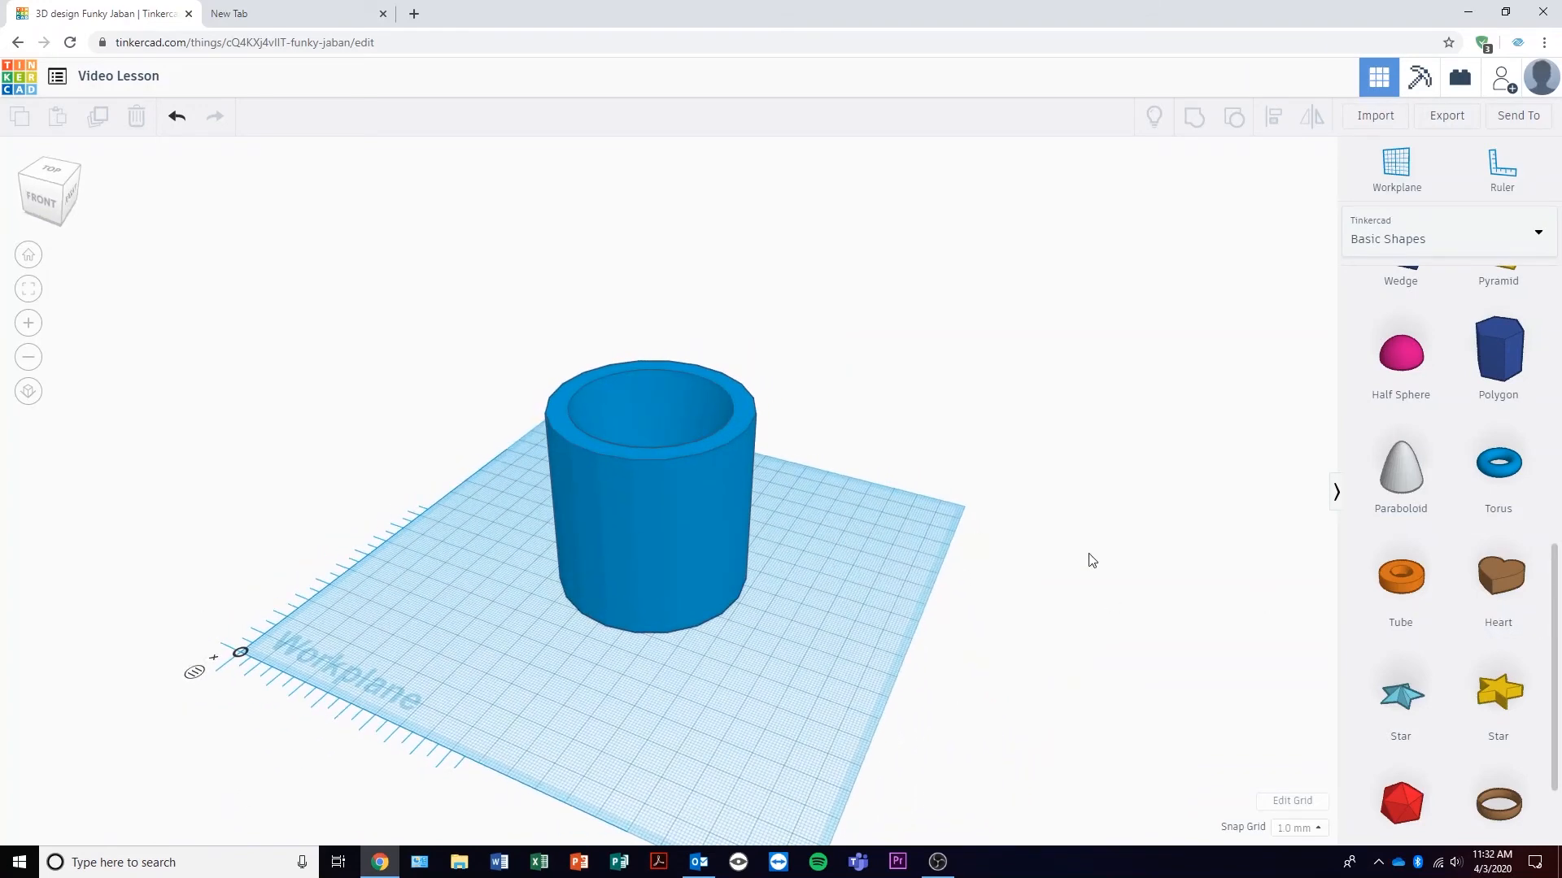
Place a torus beside the cup, 161 mm and 86 mm from the ruler axes, and colour it green.
{"action": "scroll", "coordinate": [1399, 638], "scroll_direction": "up", "scroll_amount": 8}
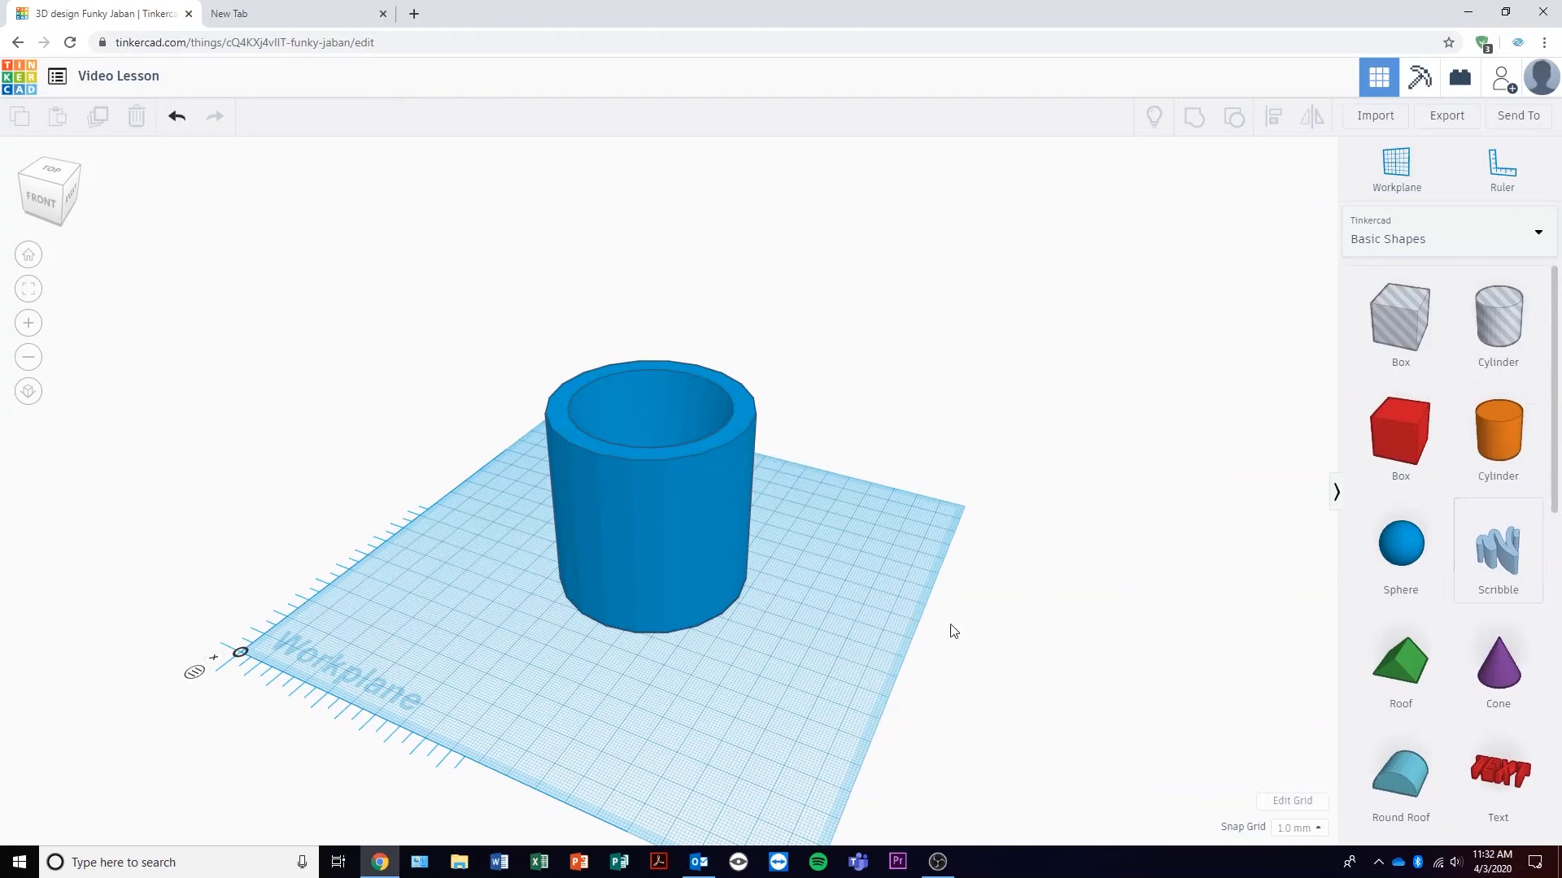
{"action": "scroll", "coordinate": [1383, 642], "scroll_direction": "down", "scroll_amount": 6}
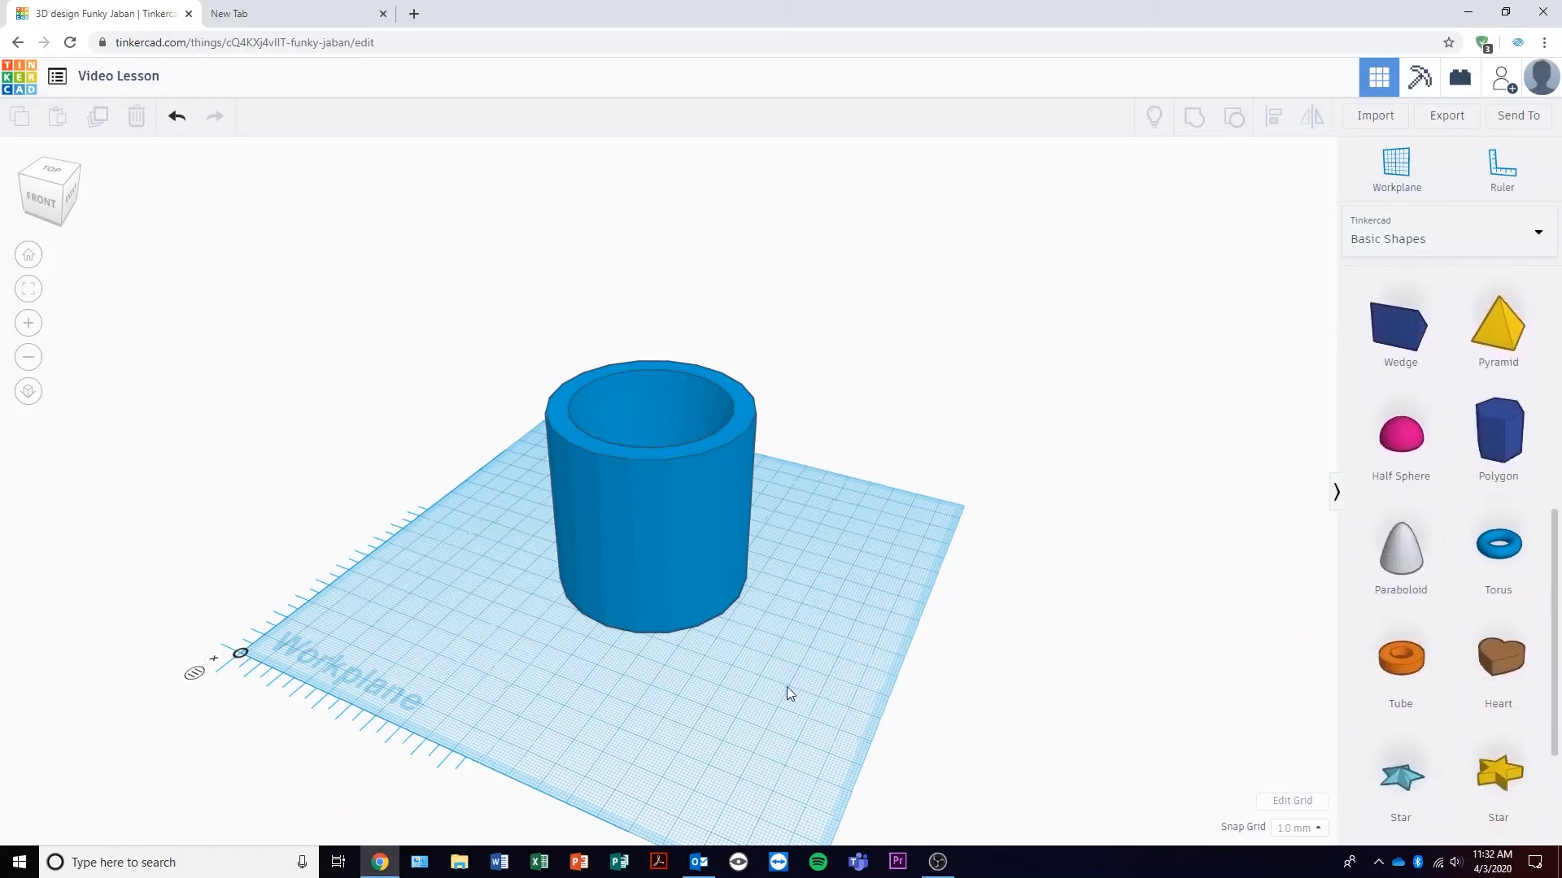
{"action": "right_click_drag", "start_coordinate": [788, 686], "coordinate": [949, 640]}
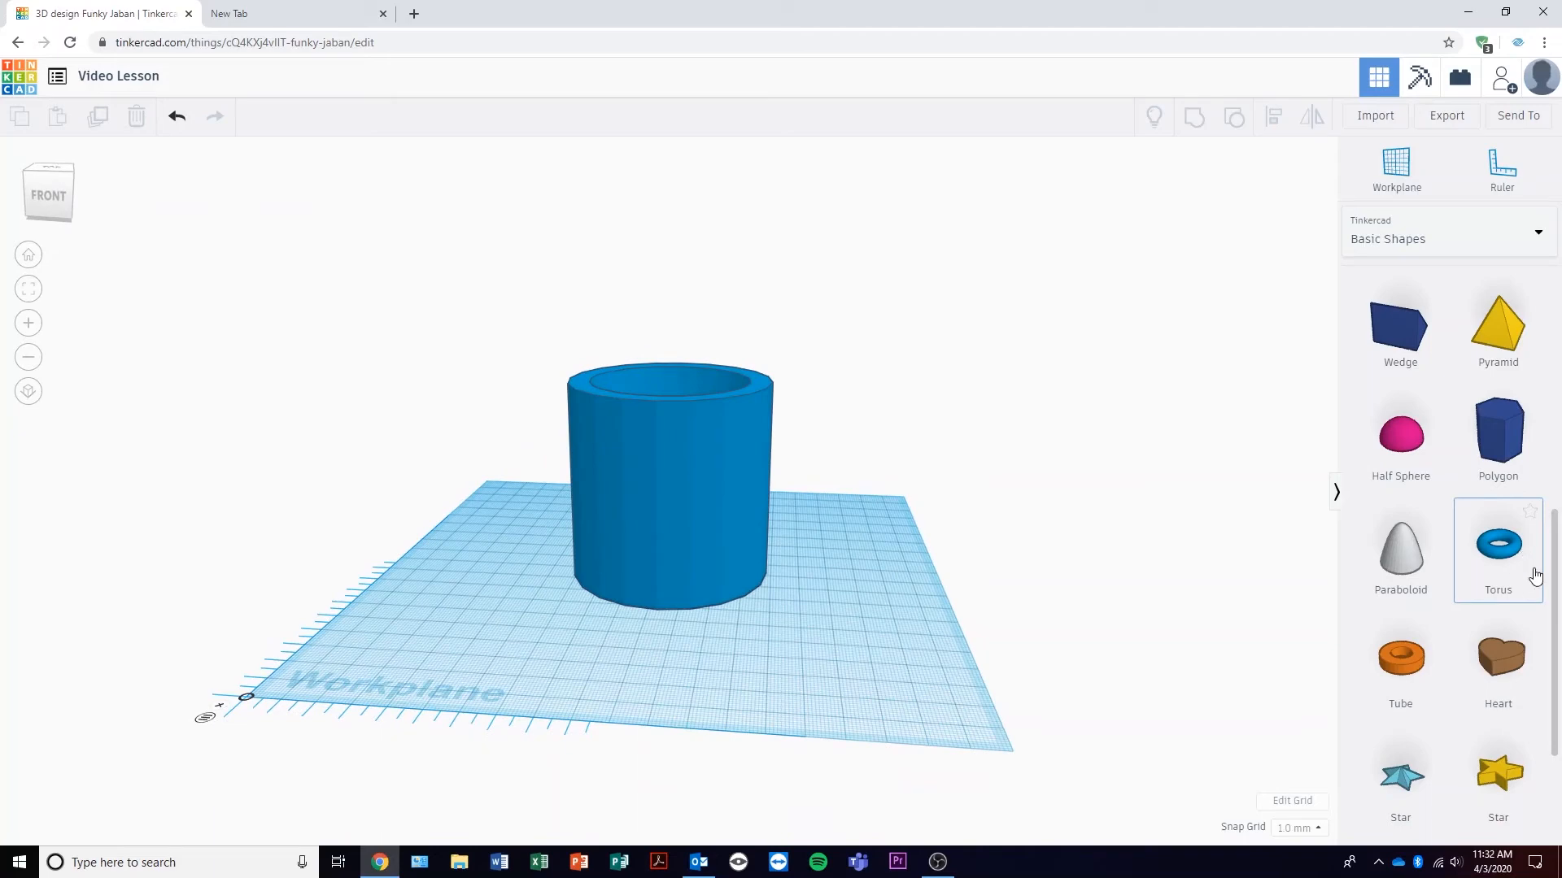
{"action": "left_click_drag", "start_coordinate": [1518, 552], "coordinate": [805, 699]}
{"action": "right_click_drag", "start_coordinate": [979, 658], "coordinate": [724, 683]}
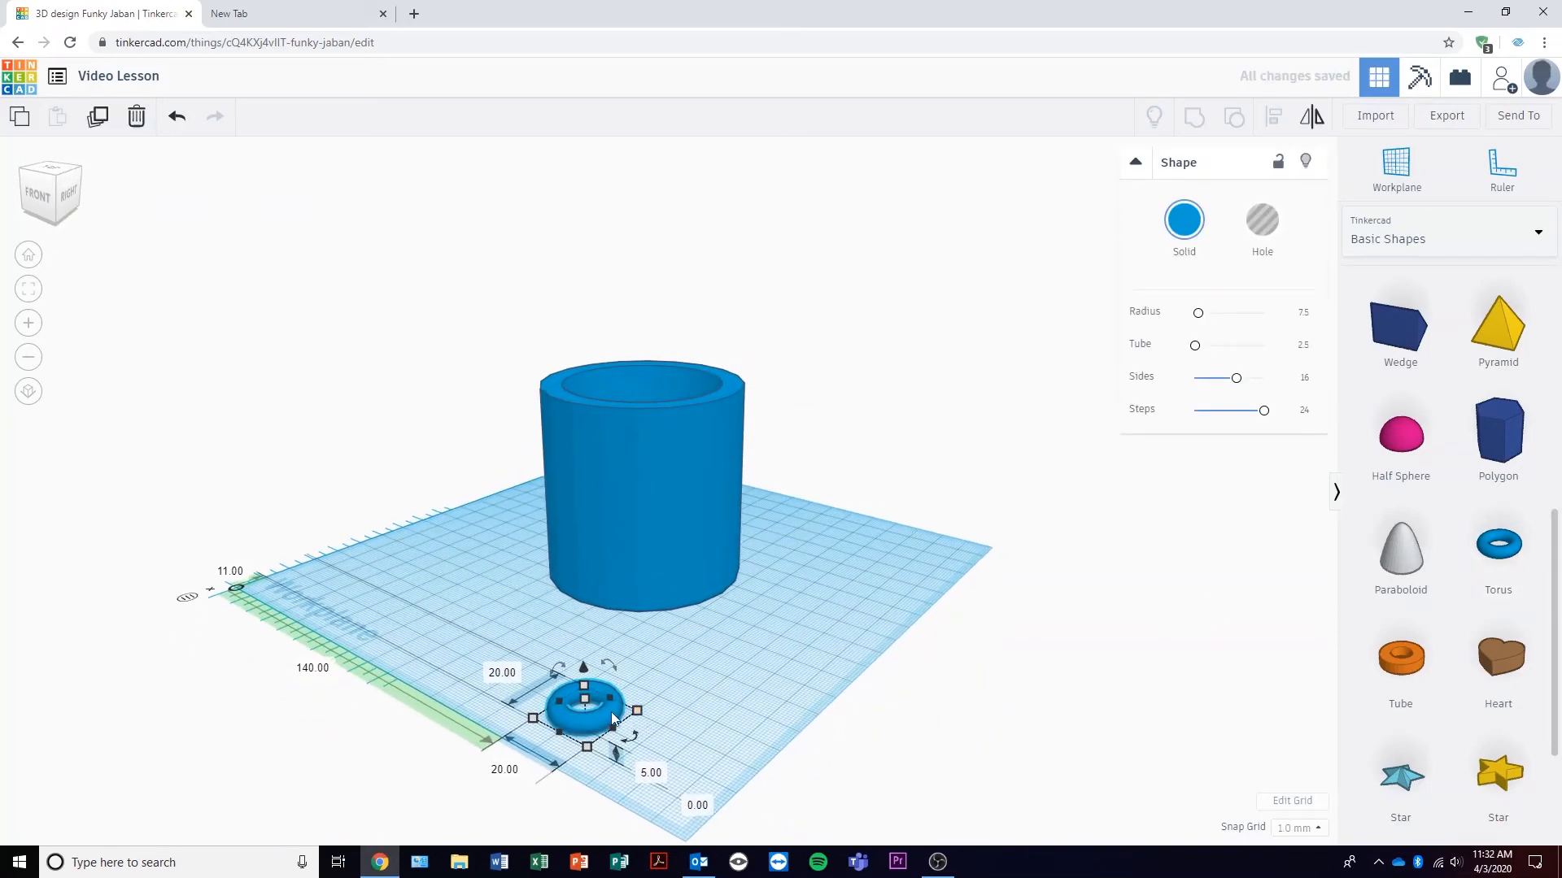
{"action": "left_click_drag", "start_coordinate": [613, 712], "coordinate": [822, 630]}
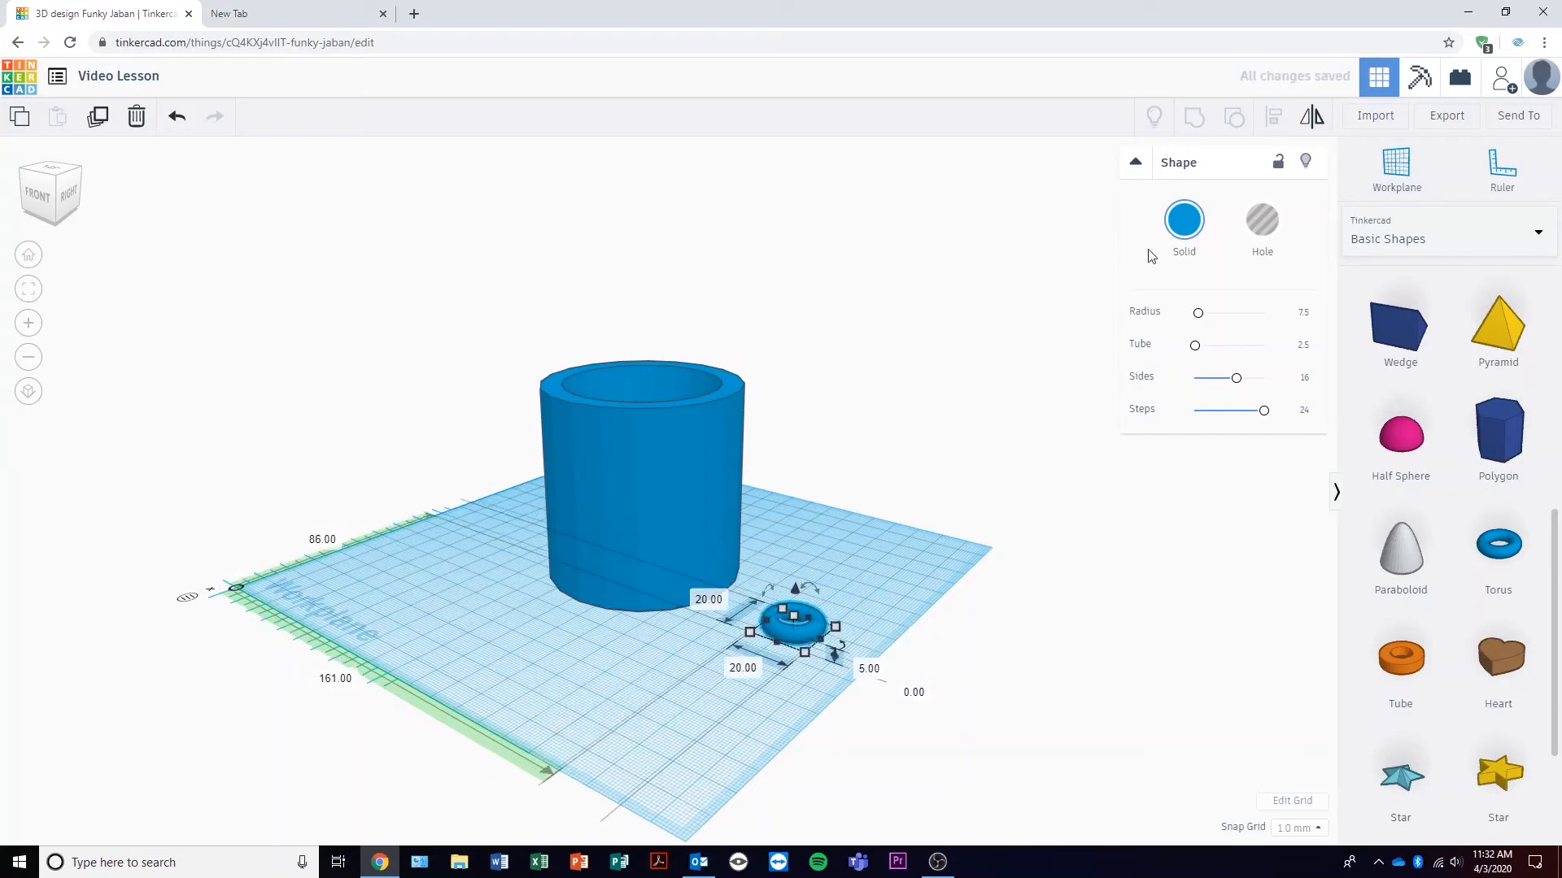
{"action": "left_click", "coordinate": [1184, 231]}
{"action": "left_click", "coordinate": [1255, 370]}
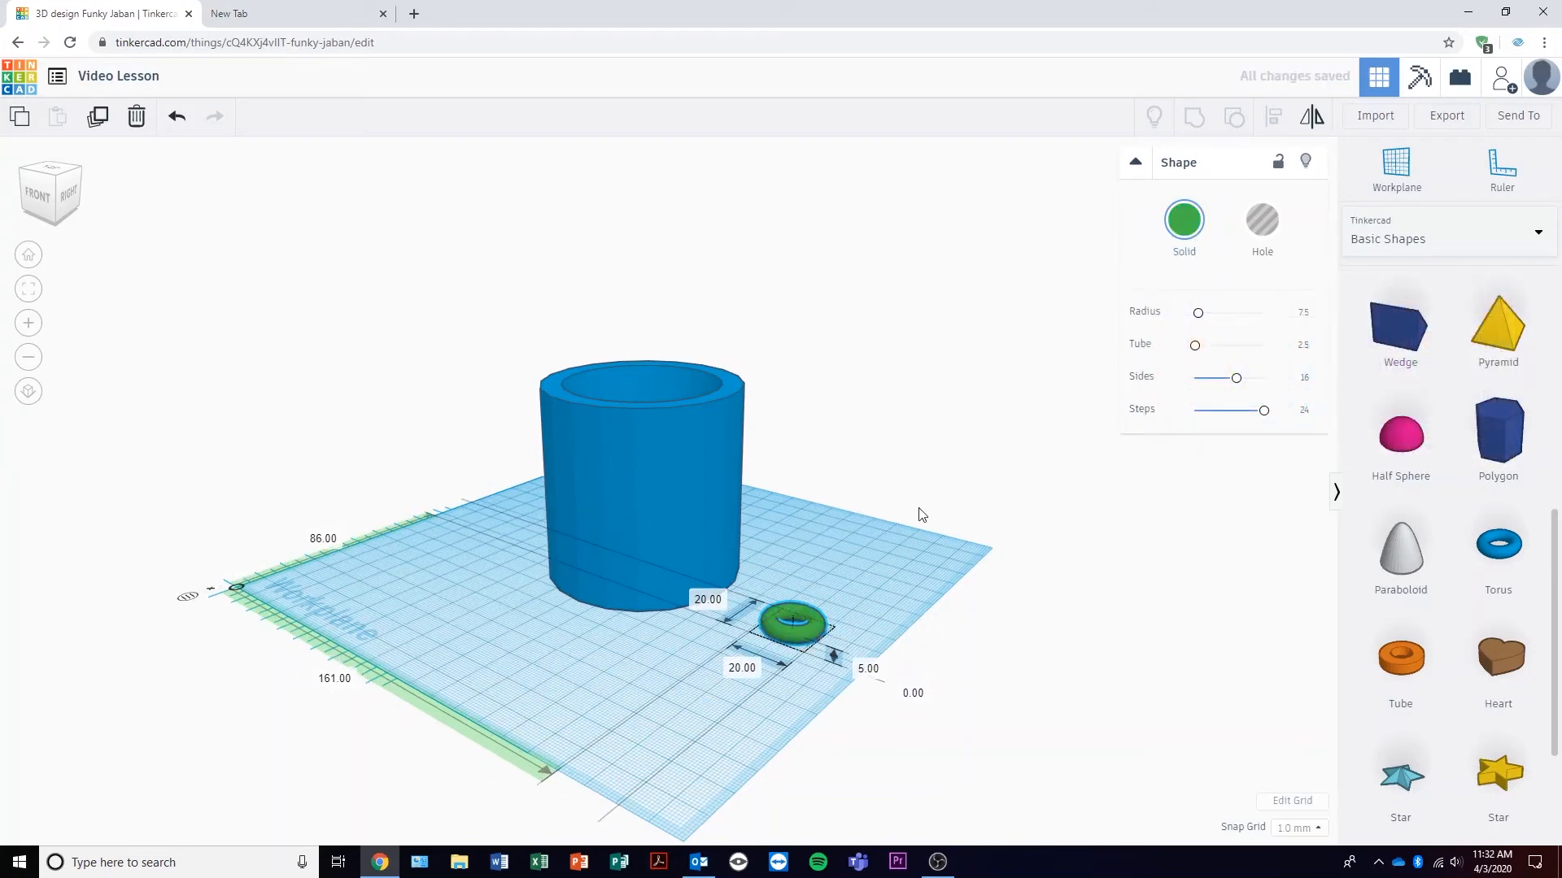
{"action": "right_click_drag", "start_coordinate": [855, 594], "coordinate": [589, 608]}
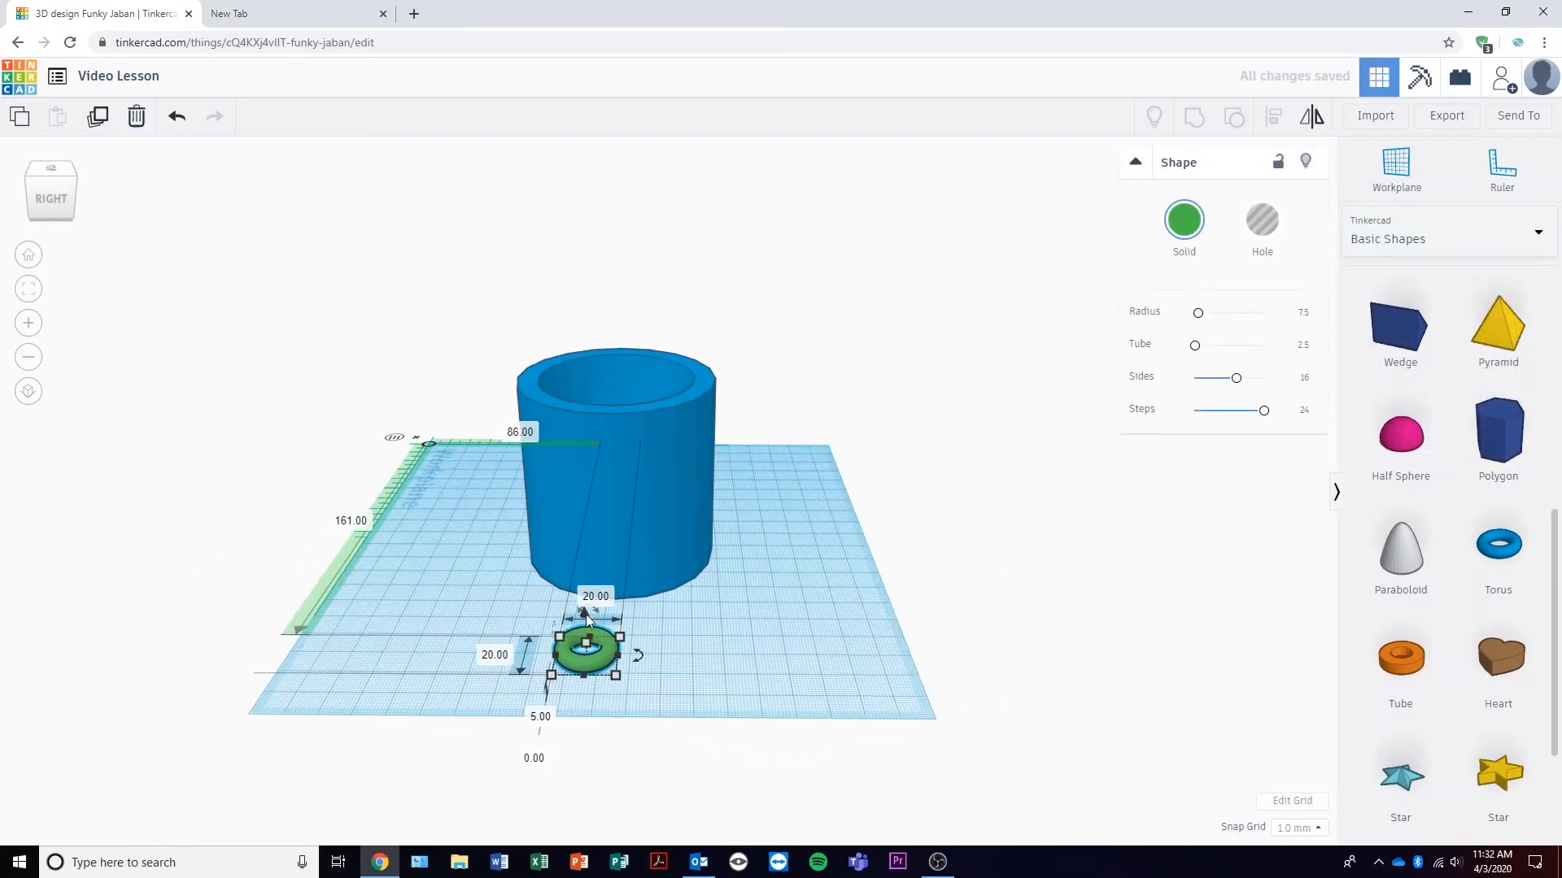
Rotate the green torus 90 degrees so it stands upright with its opening facing the front.
{"action": "left_click", "coordinate": [539, 608]}
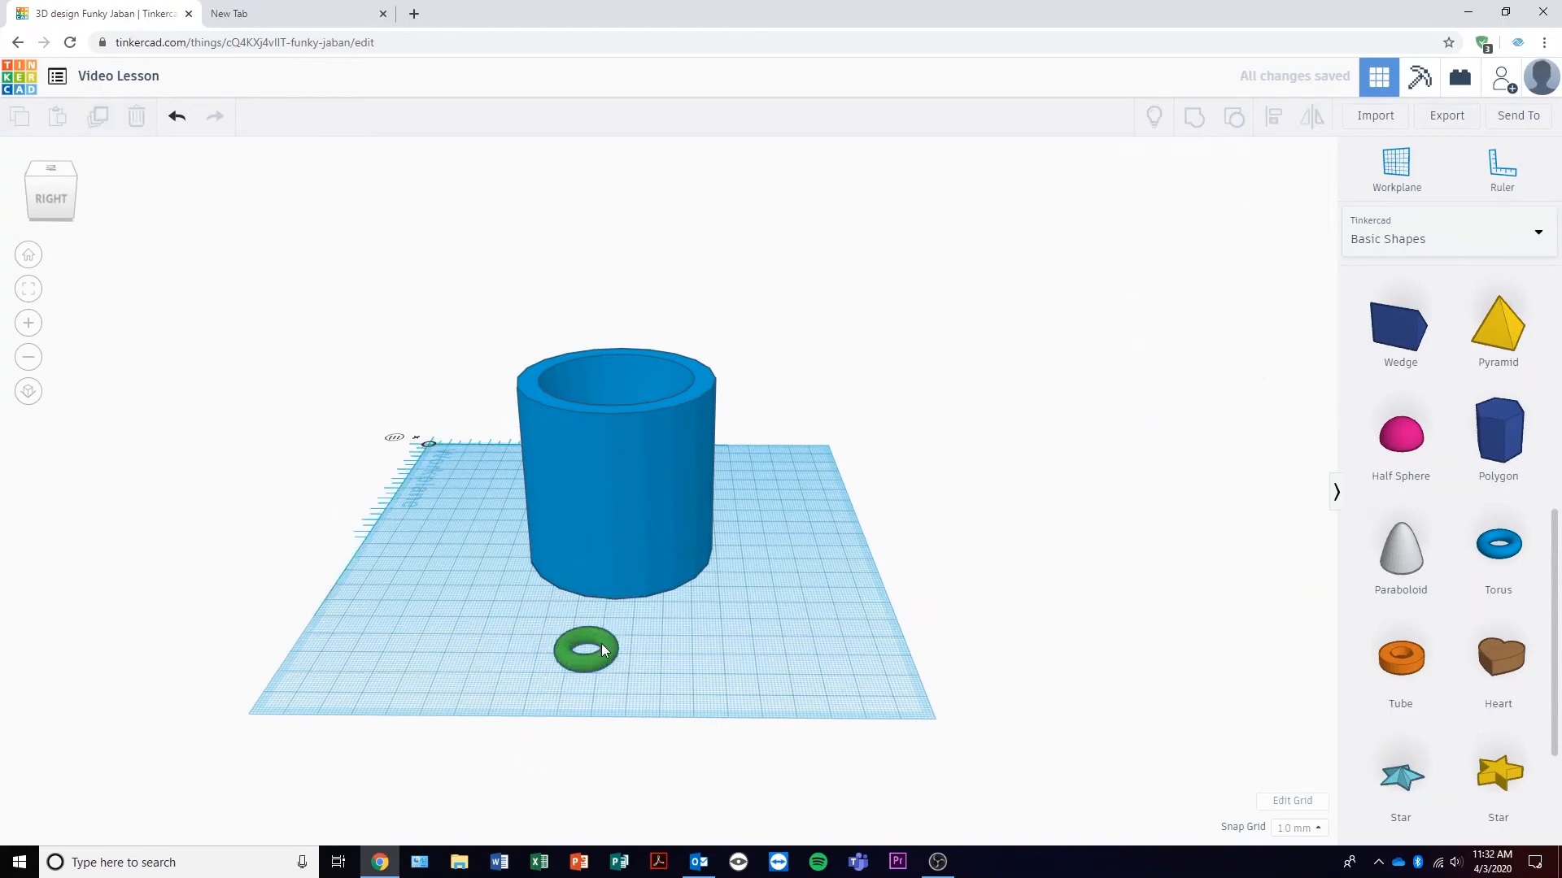
{"action": "left_click", "coordinate": [602, 644]}
{"action": "scroll", "coordinate": [587, 630], "scroll_direction": "up", "scroll_amount": 3}
{"action": "left_click_drag", "start_coordinate": [543, 674], "coordinate": [413, 688]}
{"action": "left_click_drag", "start_coordinate": [299, 668], "coordinate": [517, 631]}
{"action": "right_click_drag", "start_coordinate": [347, 675], "coordinate": [948, 579]}
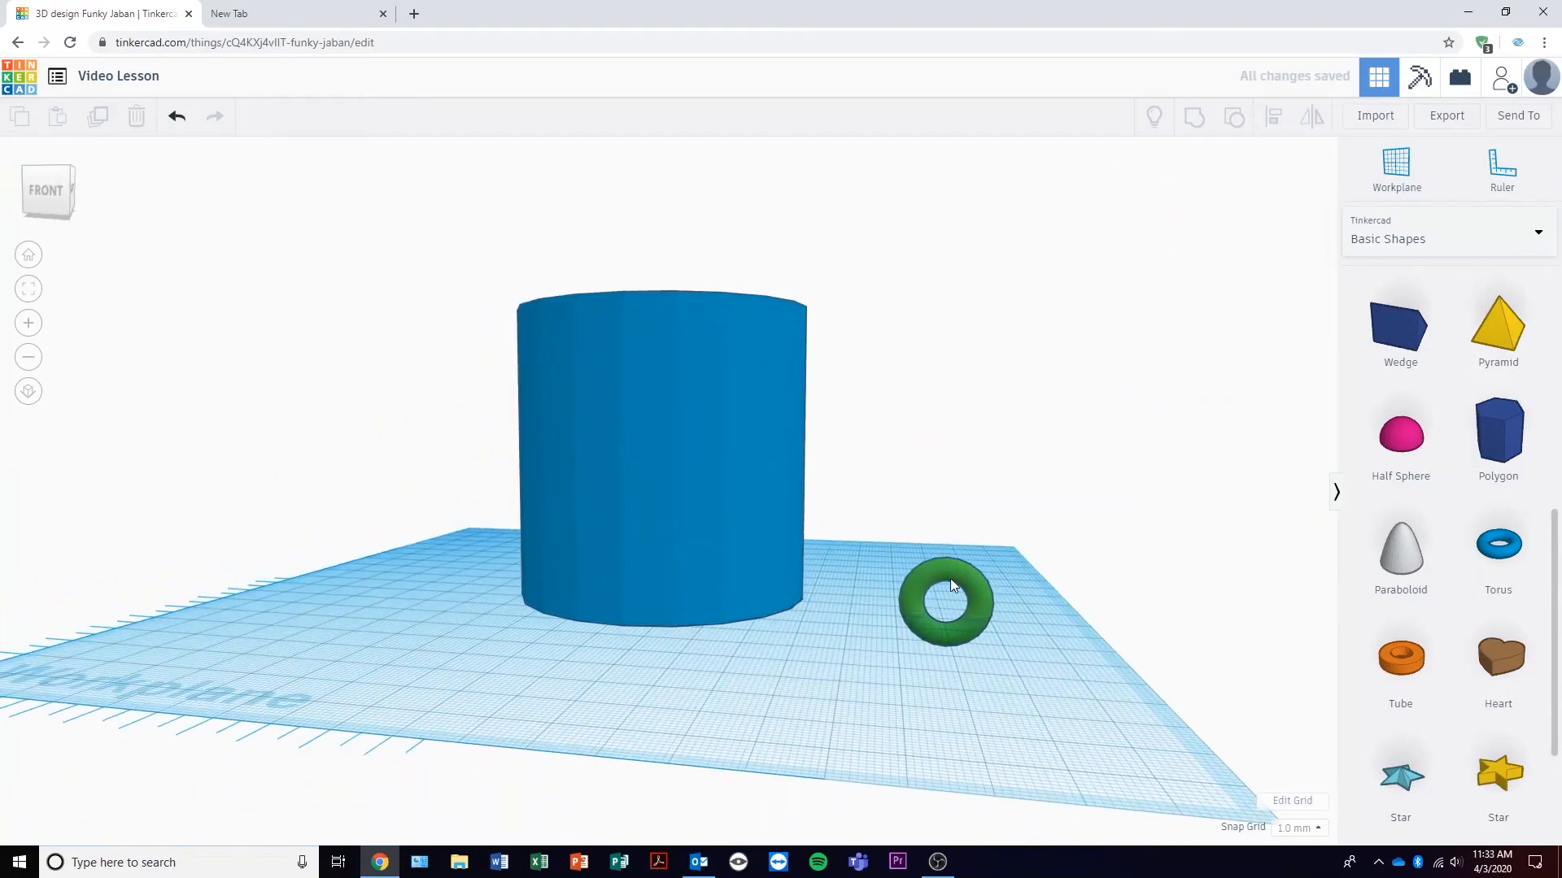
Stretch the upright torus to about 53.5 mm tall and 44 mm wide.
{"action": "left_click", "coordinate": [949, 579]}
{"action": "left_click_drag", "start_coordinate": [947, 558], "coordinate": [936, 408]}
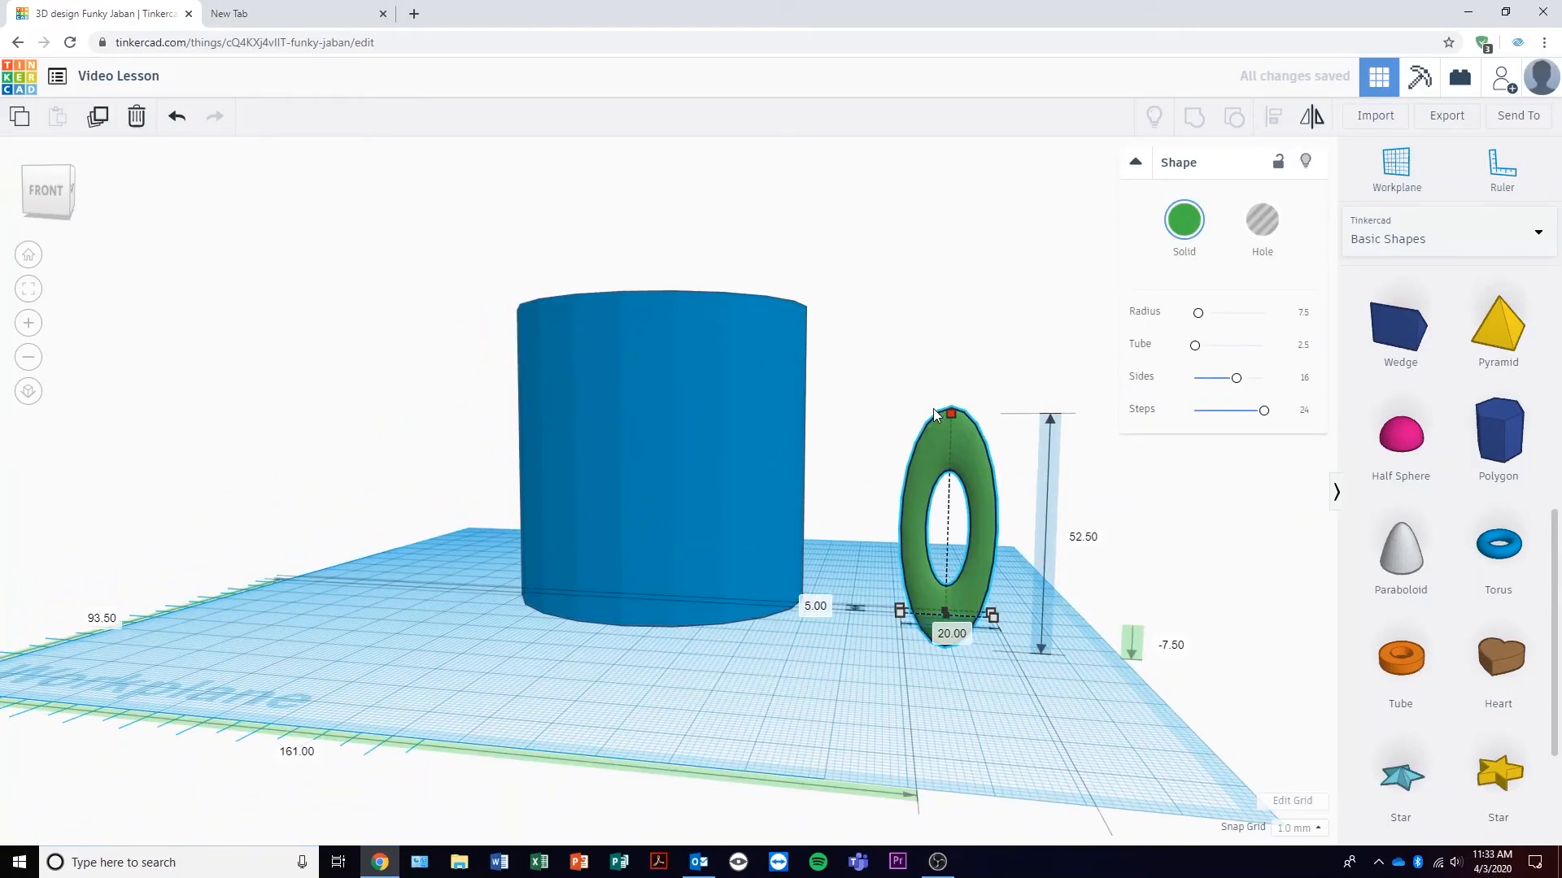
{"action": "right_click_drag", "start_coordinate": [996, 620], "coordinate": [988, 653]}
{"action": "left_click_drag", "start_coordinate": [981, 647], "coordinate": [1090, 655]}
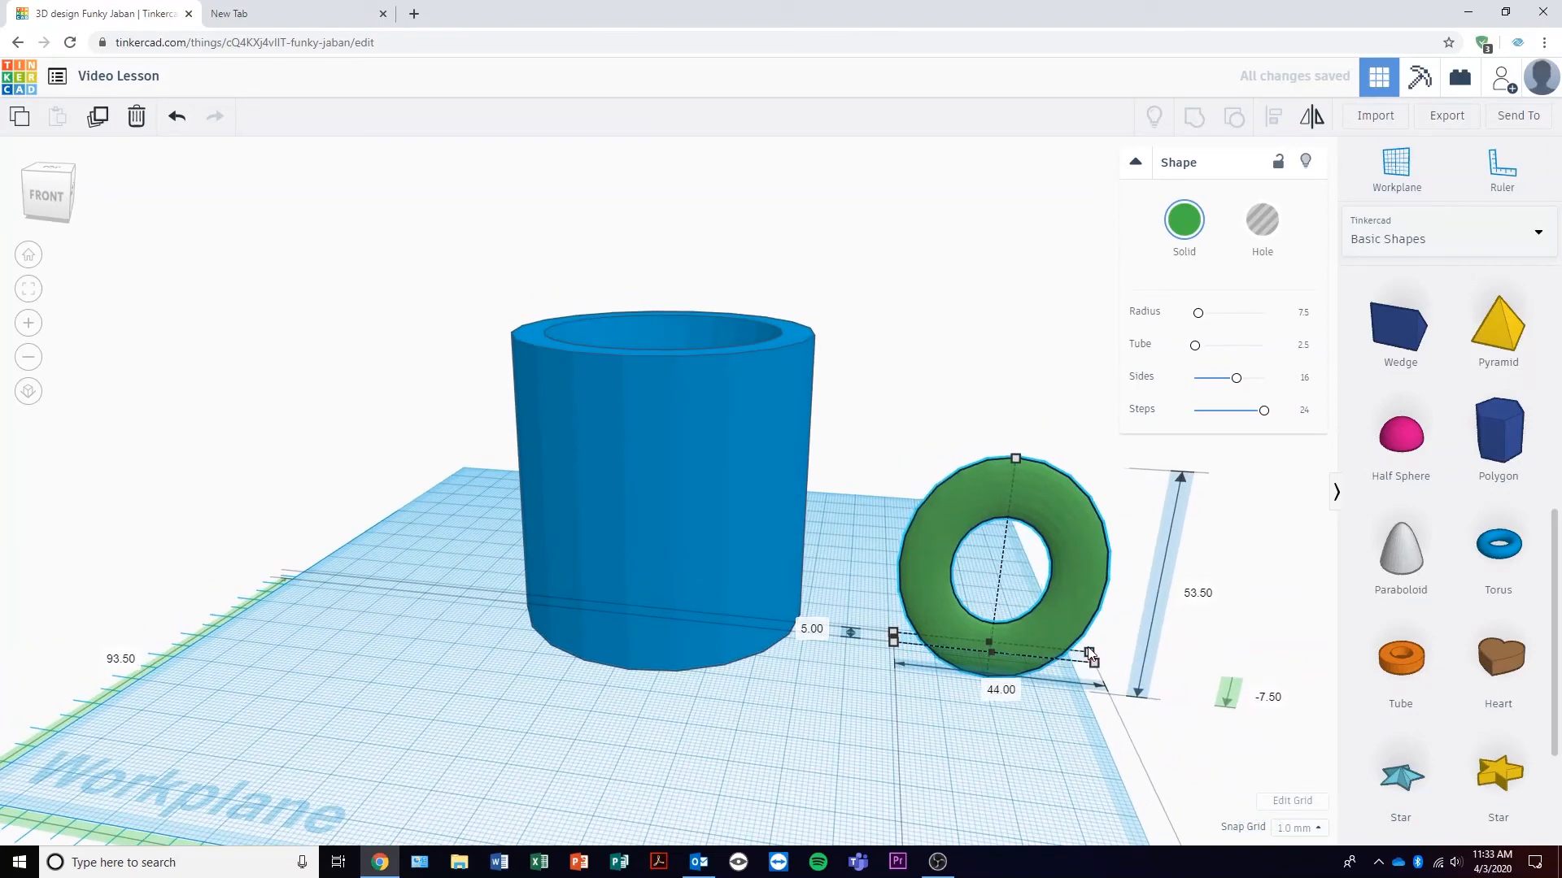
Raise the torus 15 mm above the workplane and thicken it to 19 mm from front to back.
{"action": "left_click_drag", "start_coordinate": [1046, 513], "coordinate": [856, 491]}
{"action": "right_click_drag", "start_coordinate": [856, 491], "coordinate": [520, 448]}
{"action": "left_click_drag", "start_coordinate": [603, 656], "coordinate": [675, 649]}
{"action": "right_click_drag", "start_coordinate": [880, 618], "coordinate": [1195, 724]}
Add a box between the cup and the torus and stretch it to 35 mm from front to back.
{"action": "scroll", "coordinate": [1482, 531], "scroll_direction": "up", "scroll_amount": 5}
{"action": "left_click_drag", "start_coordinate": [1414, 444], "coordinate": [862, 633]}
{"action": "right_click_drag", "start_coordinate": [863, 633], "coordinate": [689, 563]}
{"action": "left_click_drag", "start_coordinate": [569, 637], "coordinate": [601, 650]}
{"action": "mouse_move", "coordinate": [576, 654]}
{"action": "right_mouse_down"}
{"action": "mouse_move", "coordinate": [546, 662]}
{"action": "mouse_move", "coordinate": [584, 627]}
{"action": "right_mouse_up"}
{"action": "left_click_drag", "start_coordinate": [608, 615], "coordinate": [721, 626]}
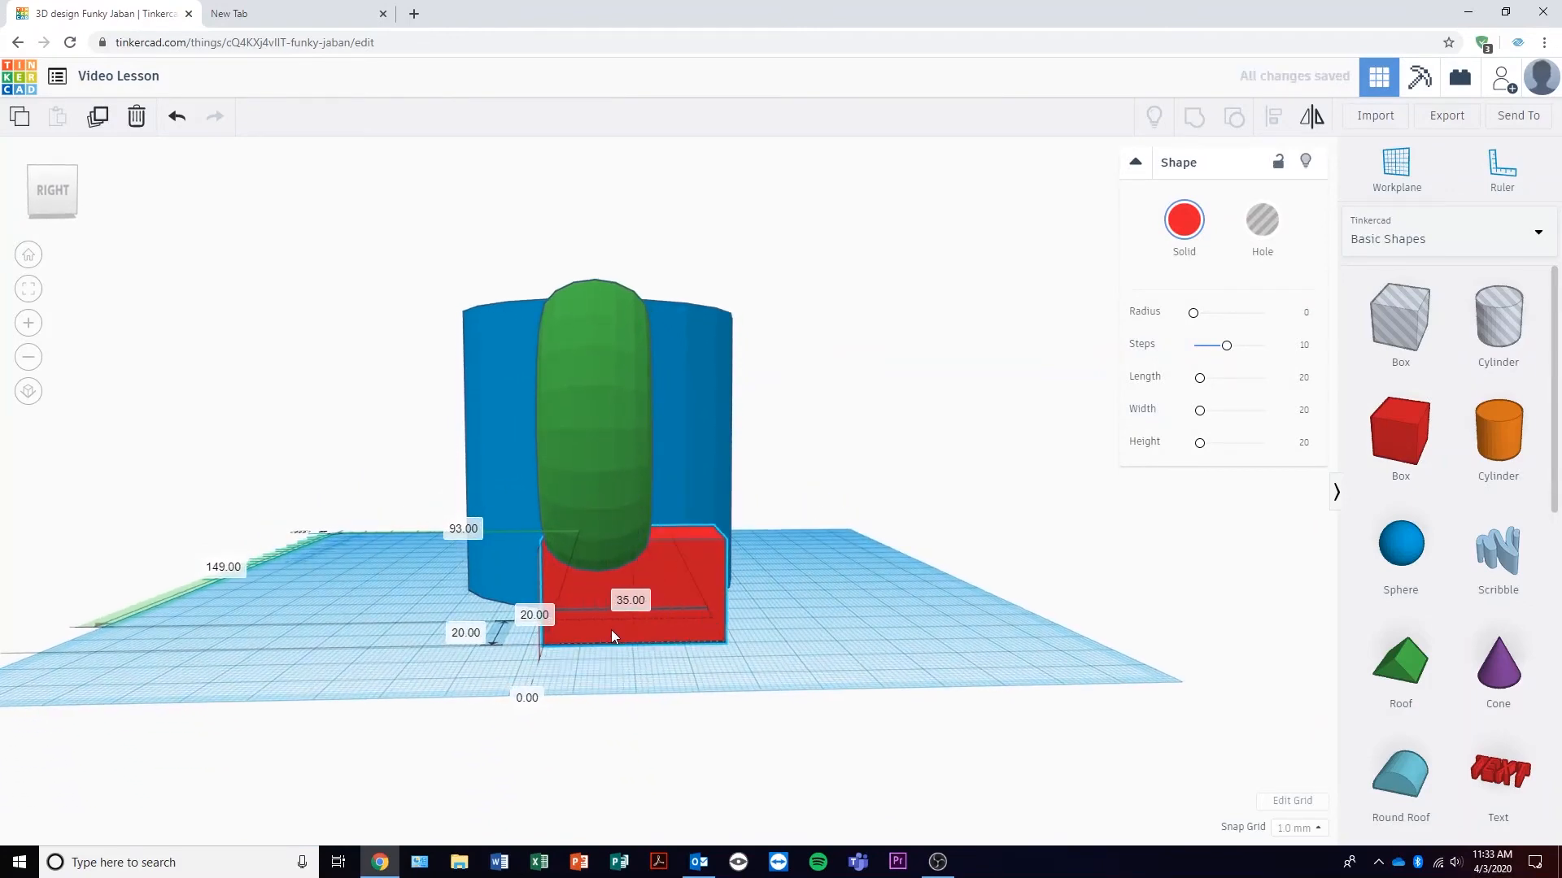
Shift the box to cover the torus's inner half, widen it to 28 mm and raise its height to 77 mm.
{"action": "left_click_drag", "start_coordinate": [613, 628], "coordinate": [592, 632]}
{"action": "right_click_drag", "start_coordinate": [504, 658], "coordinate": [854, 720]}
{"action": "left_click_drag", "start_coordinate": [846, 631], "coordinate": [814, 631]}
{"action": "right_click_drag", "start_coordinate": [836, 693], "coordinate": [895, 526]}
{"action": "left_click_drag", "start_coordinate": [886, 537], "coordinate": [888, 294]}
{"action": "right_click_drag", "start_coordinate": [888, 295], "coordinate": [1100, 697]}
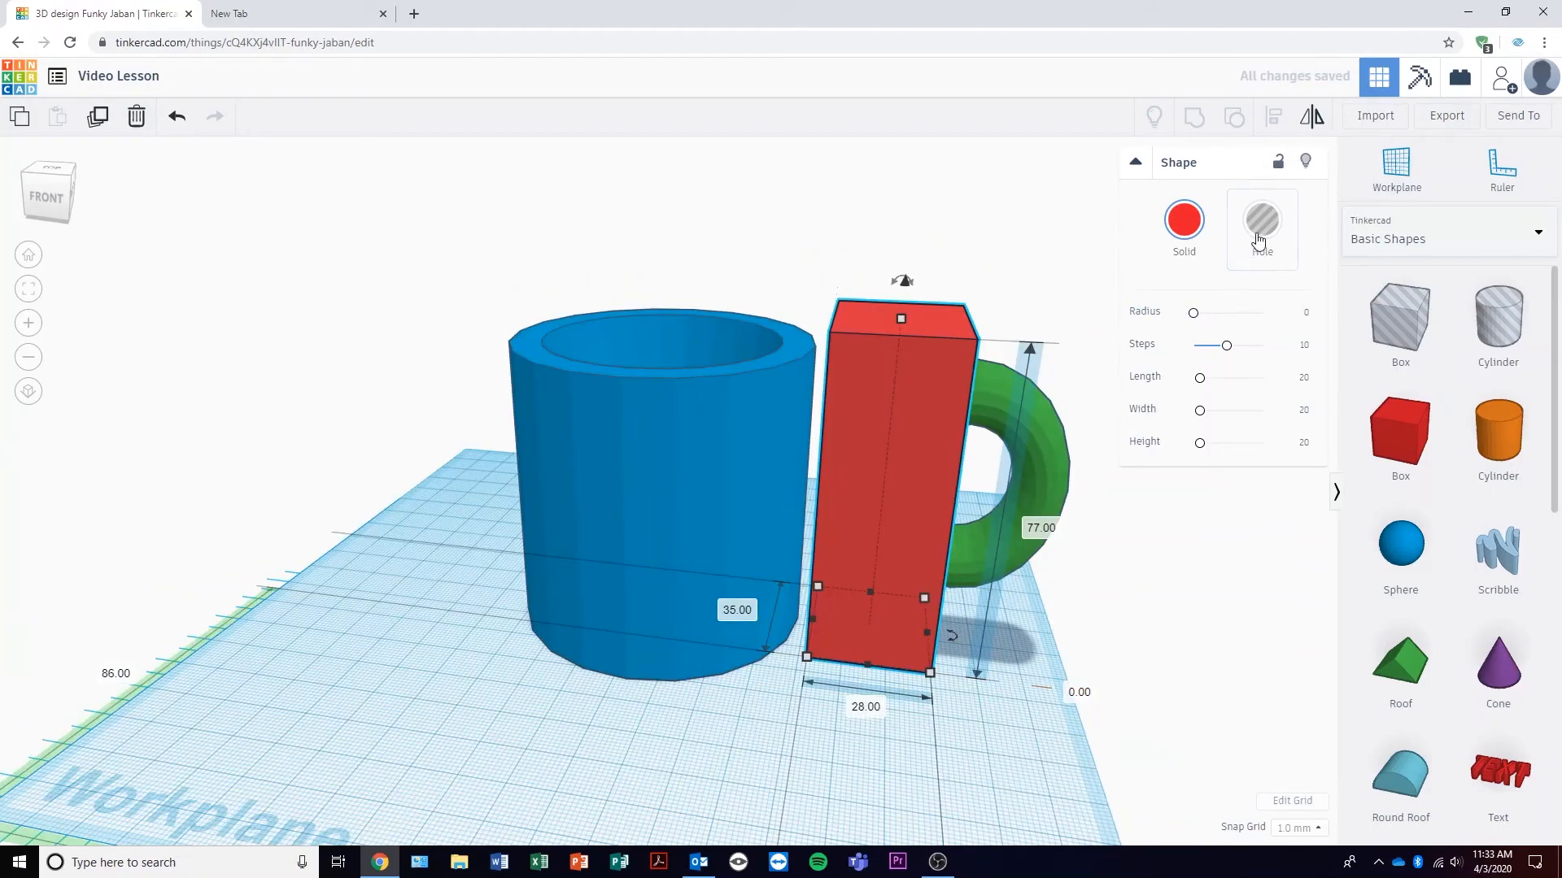
Turn the box into a hole and group it with the torus to cut away the half facing the cup.
{"action": "left_click", "coordinate": [1260, 239]}
{"action": "left_click", "coordinate": [1098, 571]}
{"action": "right_click_drag", "start_coordinate": [1099, 571], "coordinate": [898, 442]}
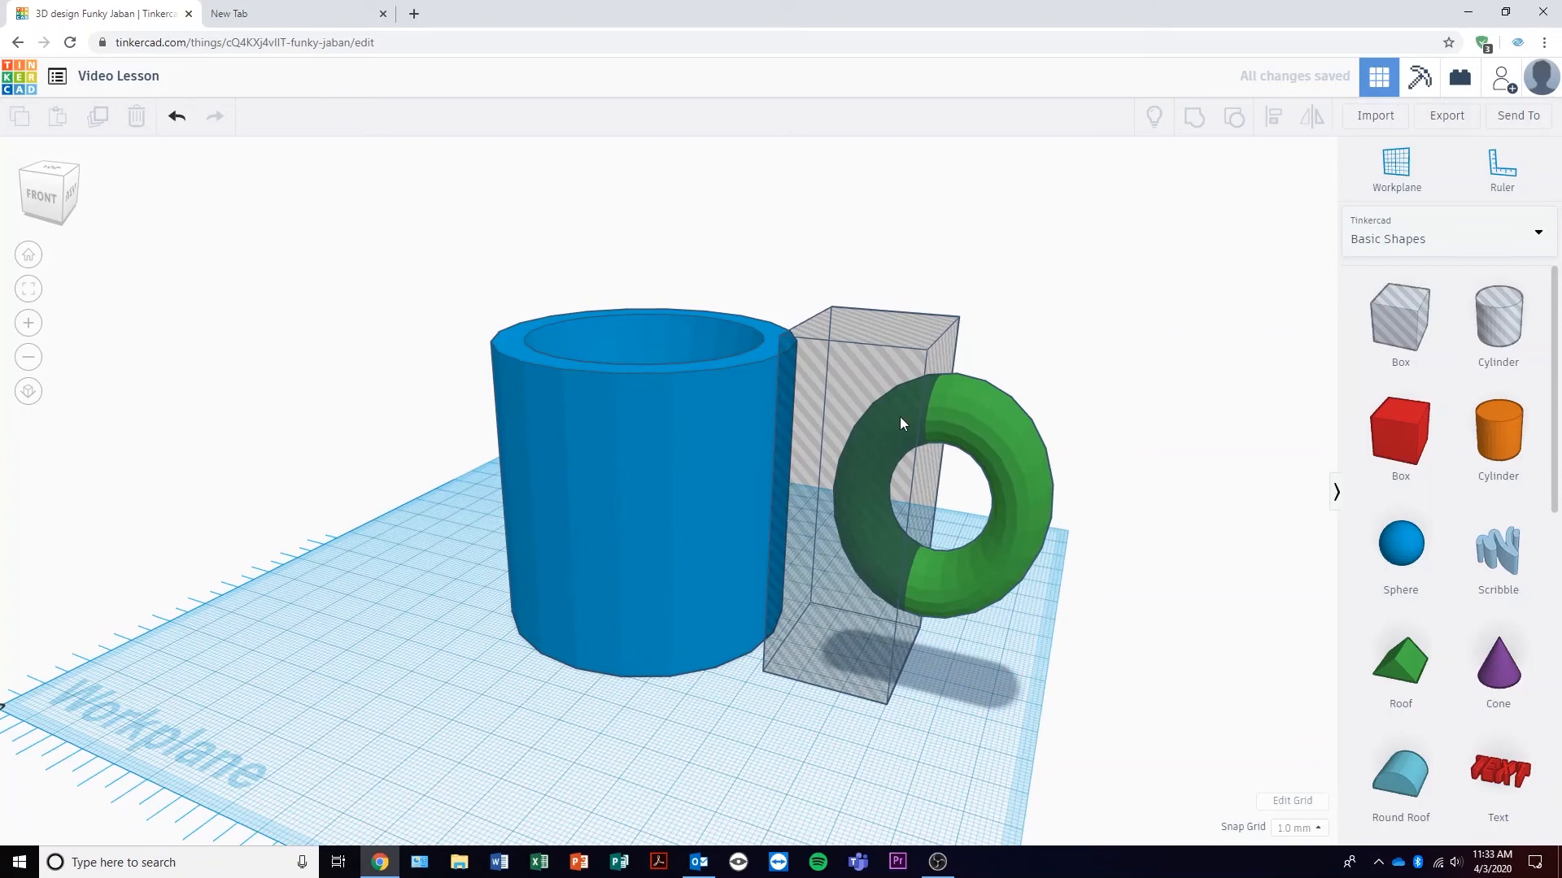
{"action": "left_click", "coordinate": [959, 416]}
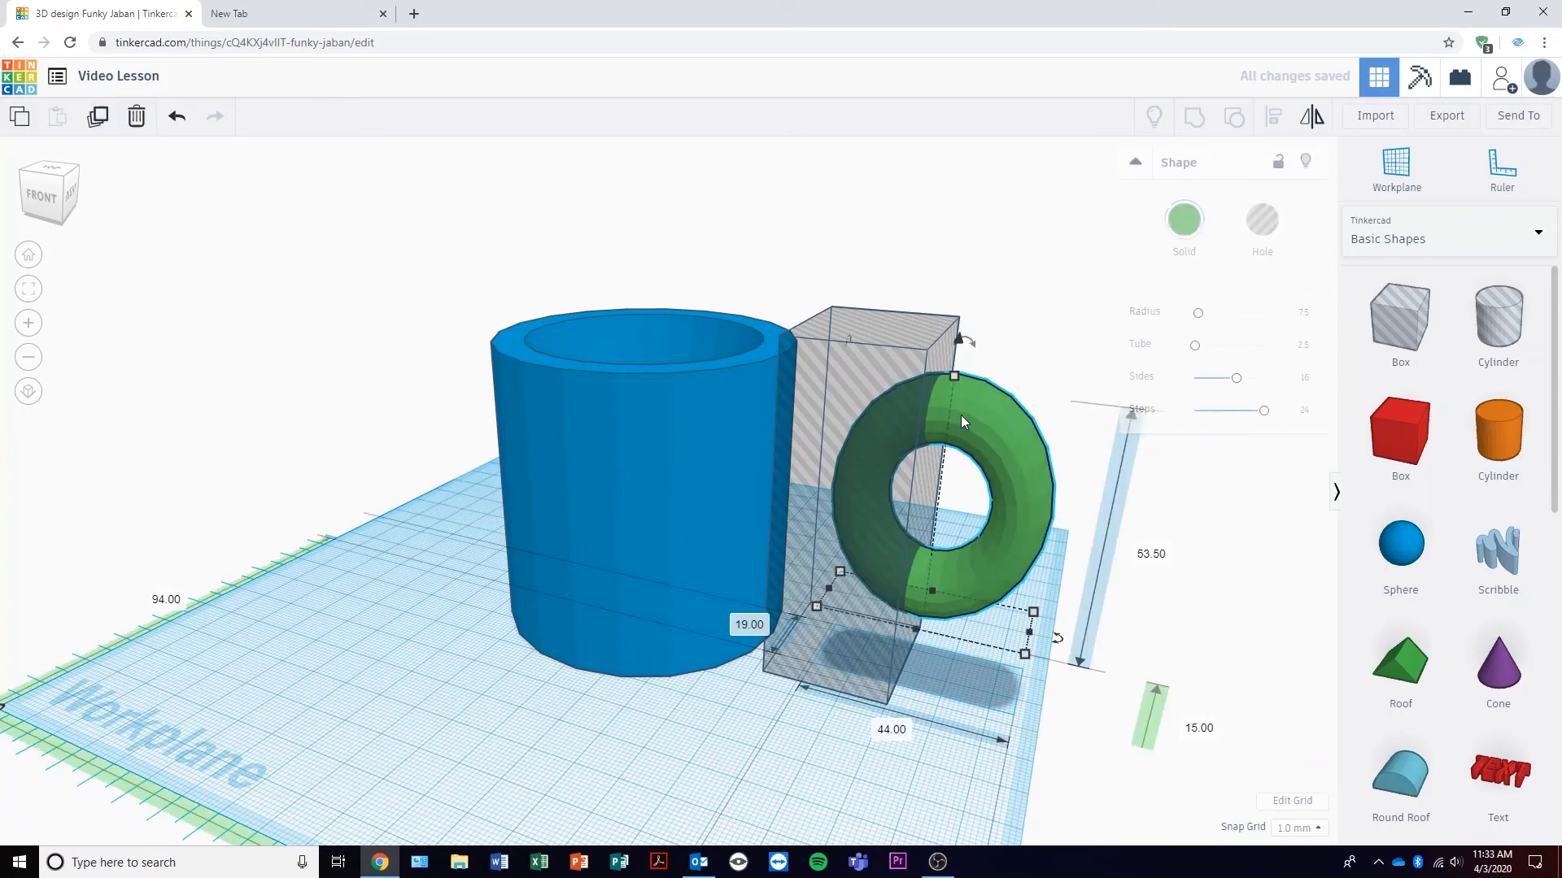
{"action": "left_click", "coordinate": [869, 395], "text": "shift"}
{"action": "left_click", "coordinate": [1198, 121]}
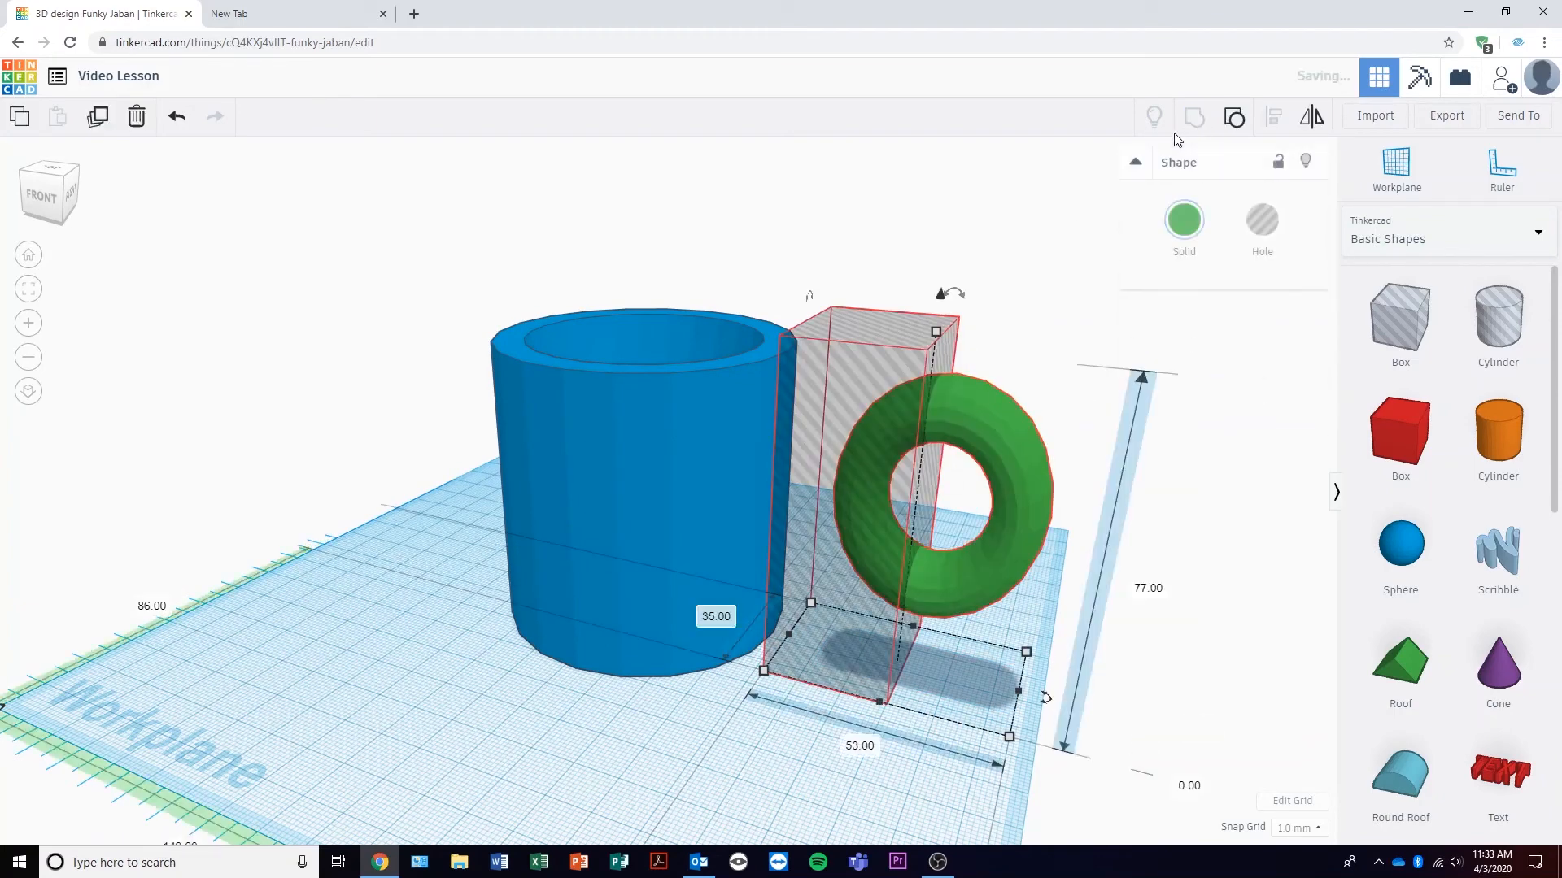
{"action": "right_click_drag", "start_coordinate": [922, 339], "coordinate": [1022, 339]}
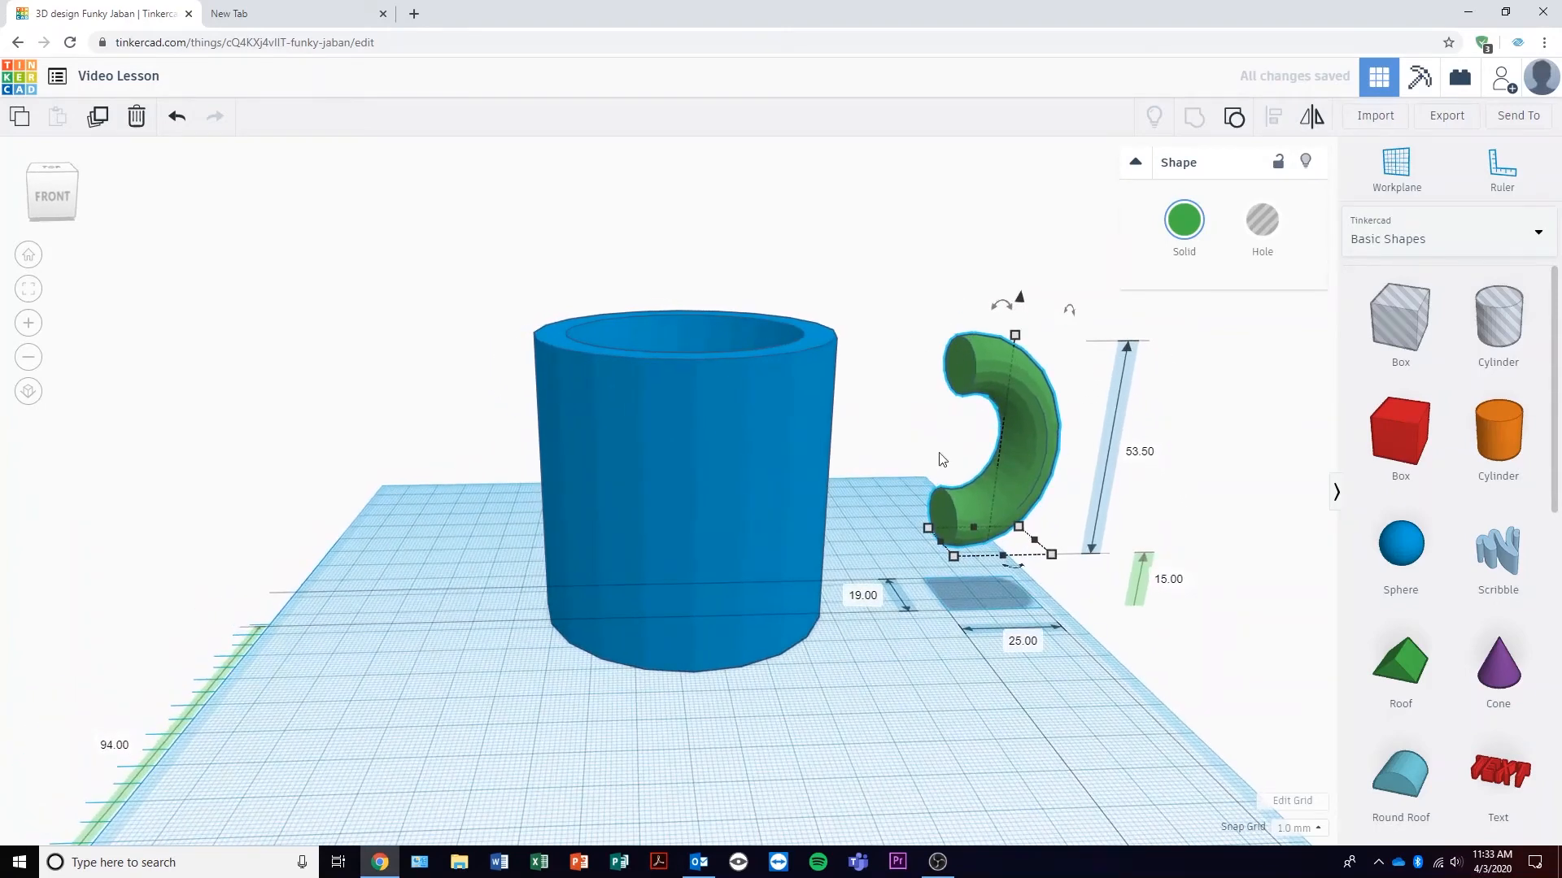
{"action": "left_click", "coordinate": [882, 295]}
{"action": "left_click", "coordinate": [965, 369]}
{"action": "left_click_drag", "start_coordinate": [1041, 460], "coordinate": [973, 462]}
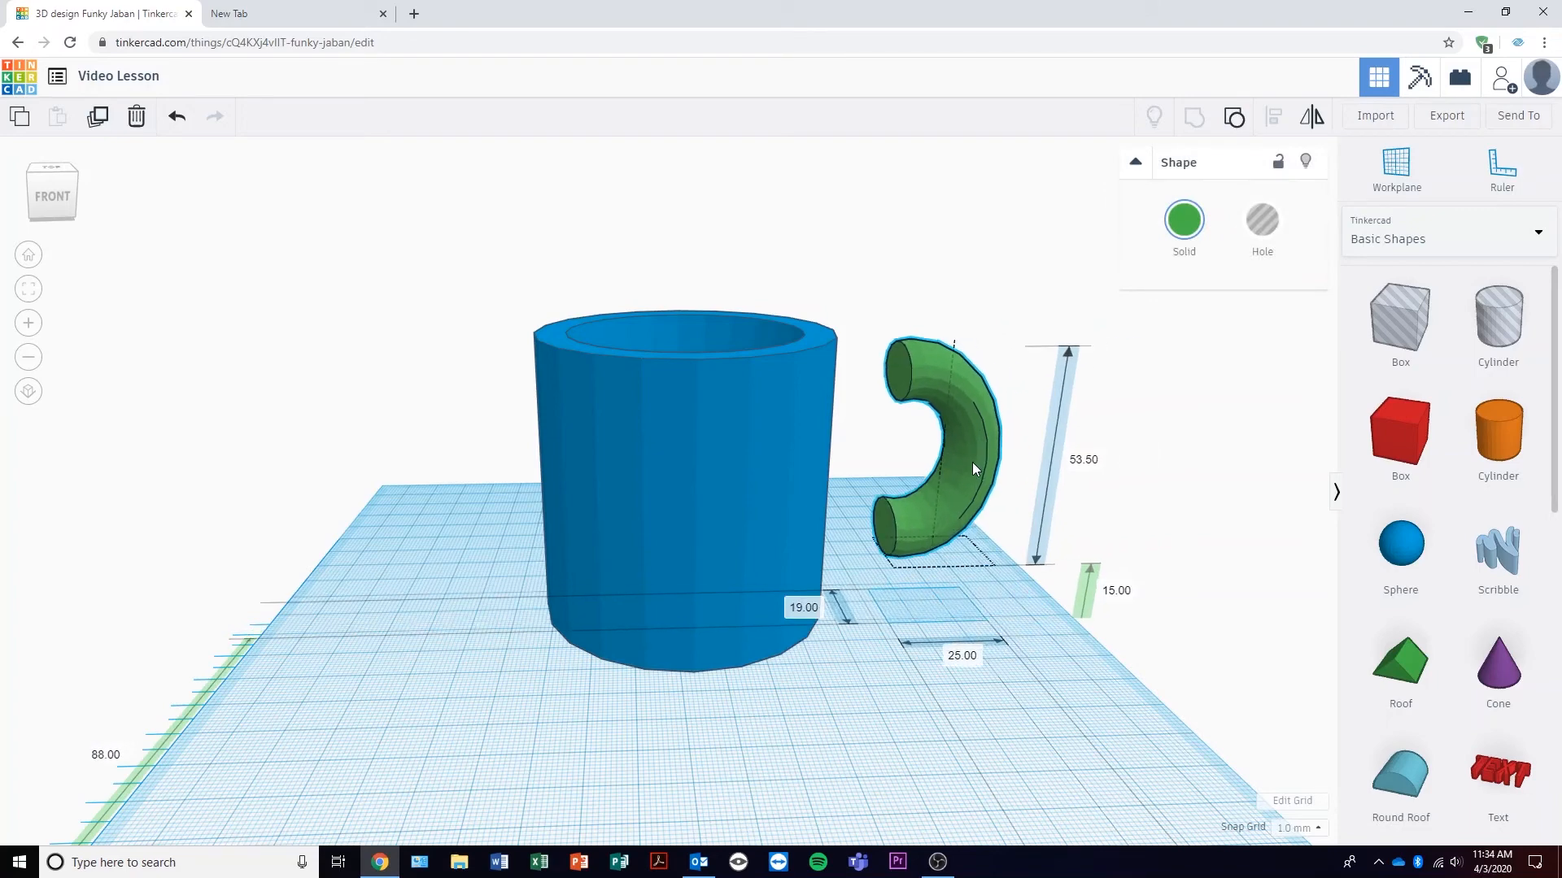
{"action": "key", "text": "ctrl+z"}
In a flat top view, slide the half-torus handle sideways until its cut ends sink into the cup's wall.
{"action": "left_click", "coordinate": [56, 203]}
{"action": "left_click_drag", "start_coordinate": [57, 201], "coordinate": [57, 215]}
{"action": "left_click", "coordinate": [52, 188]}
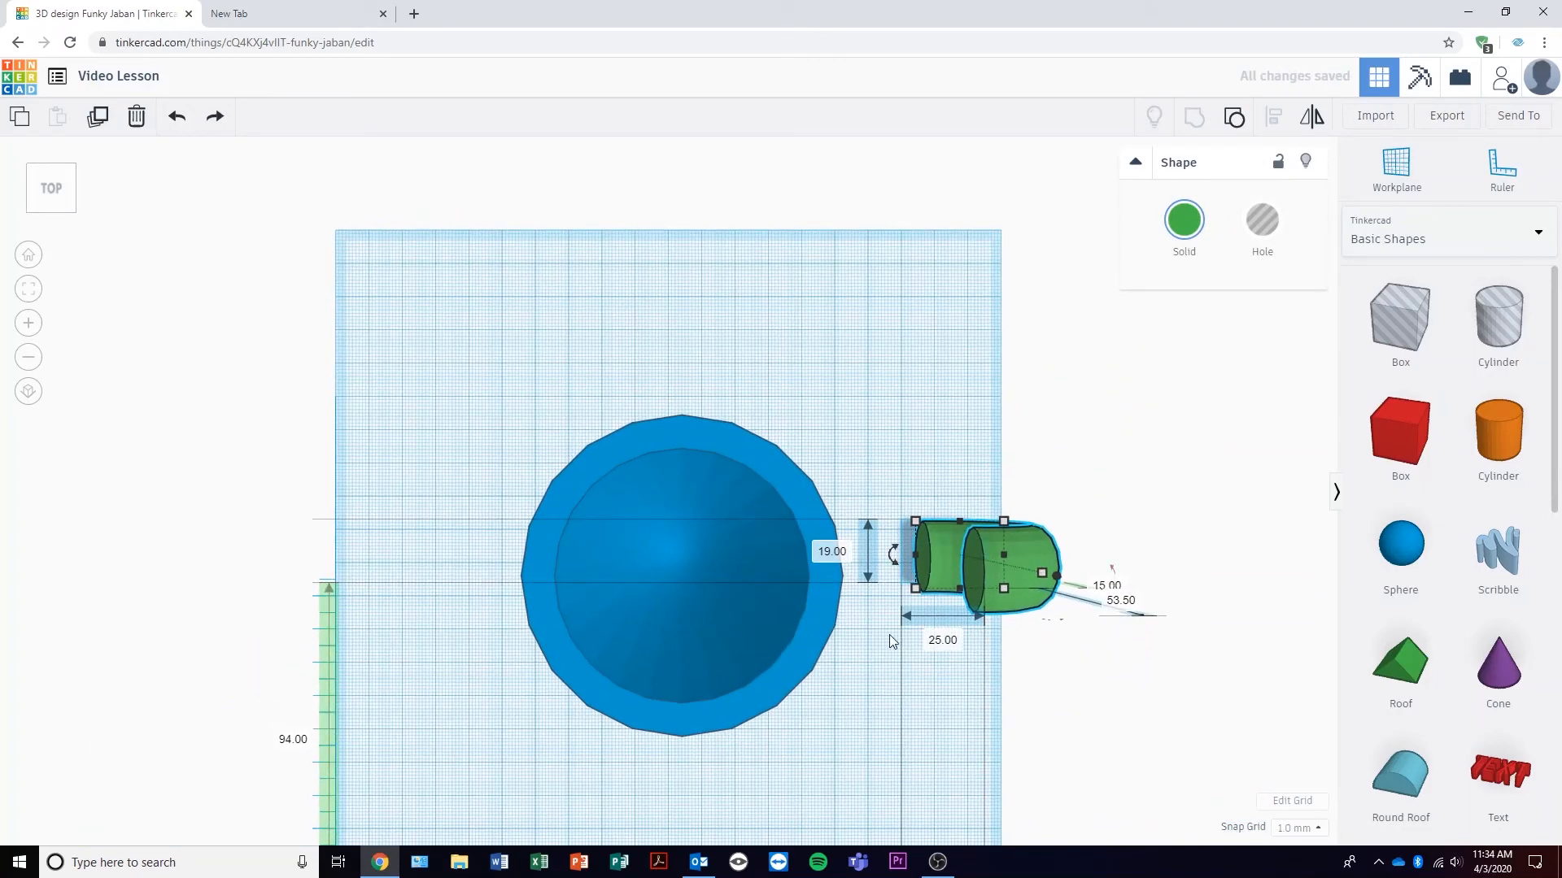
{"action": "middle_click_drag", "start_coordinate": [727, 697], "coordinate": [862, 602]}
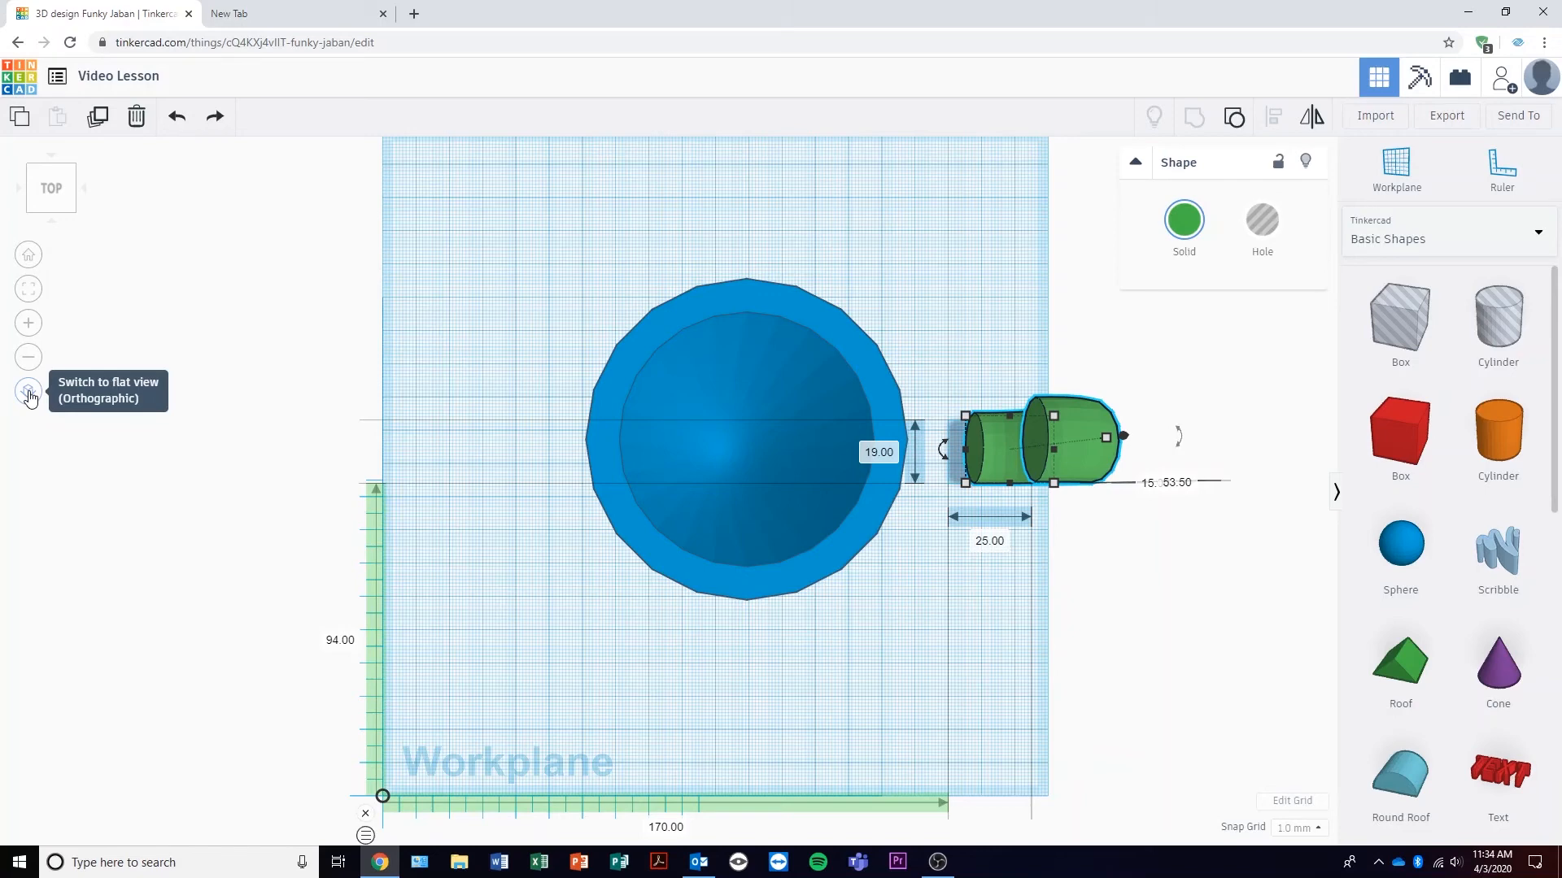
{"action": "left_click", "coordinate": [28, 393]}
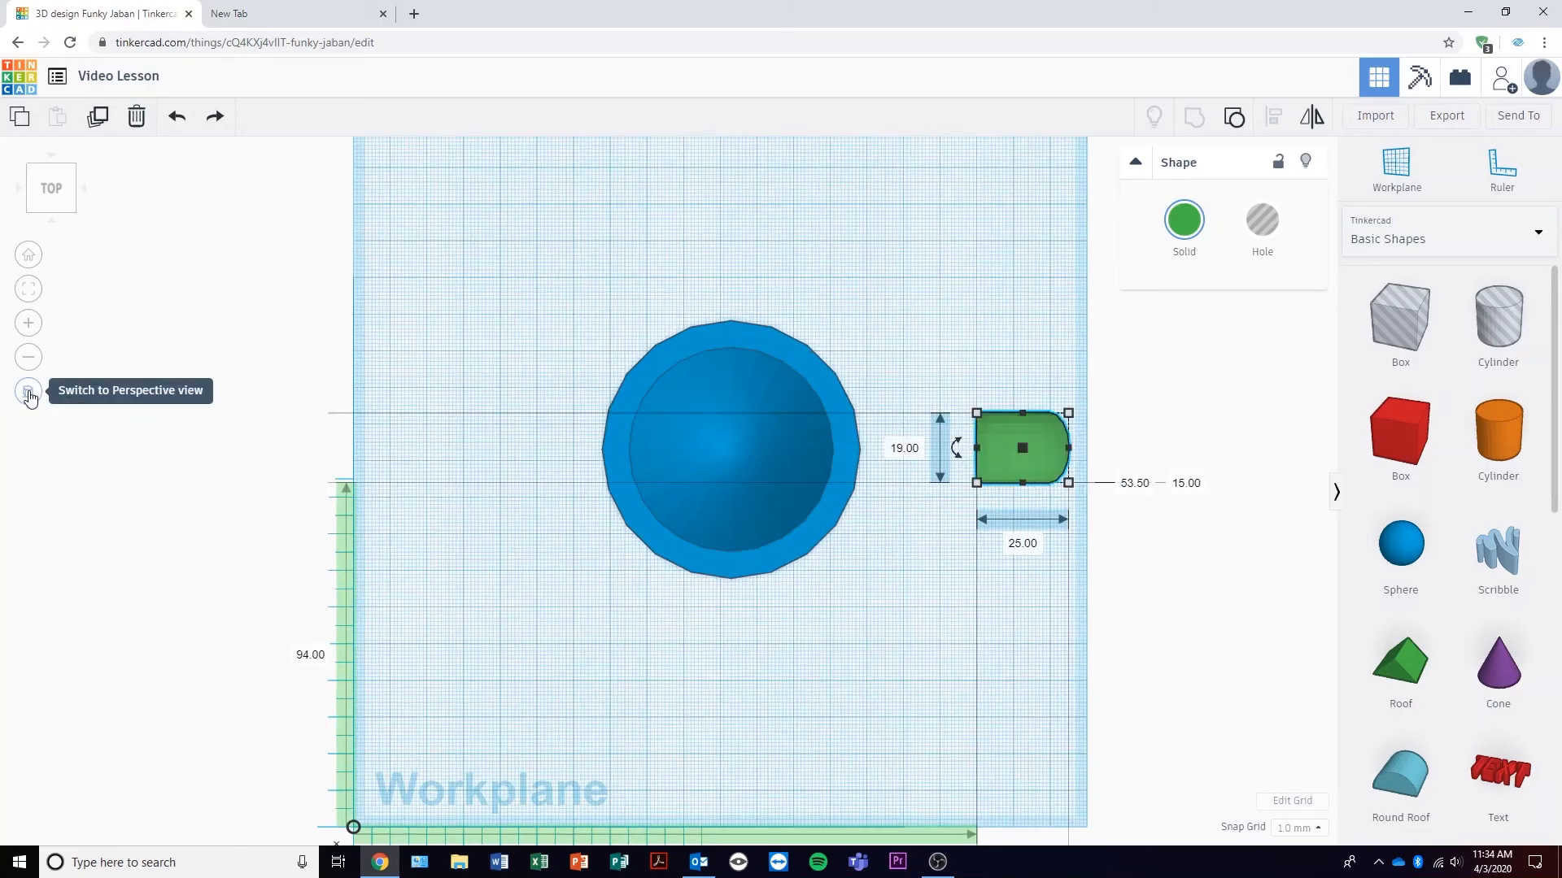
{"action": "left_click", "coordinate": [890, 637]}
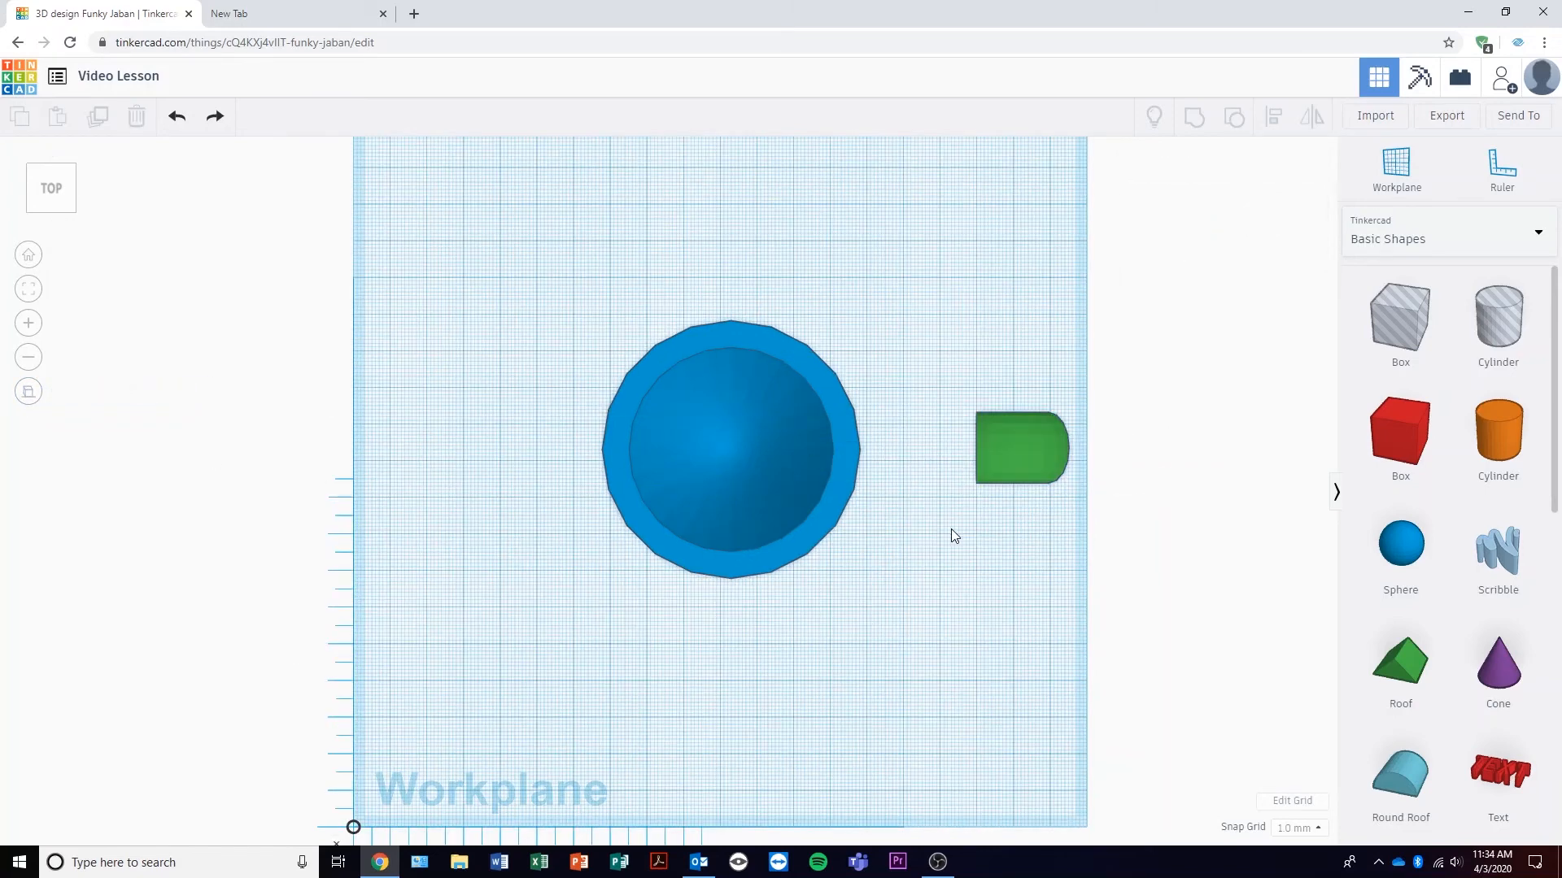
{"action": "left_click", "coordinate": [1037, 457]}
{"action": "left_click_drag", "start_coordinate": [1033, 457], "coordinate": [928, 457]}
{"action": "left_click", "coordinate": [984, 581]}
Group the handle with the cup into one blue mug and return to the perspective view.
{"action": "right_click_drag", "start_coordinate": [984, 582], "coordinate": [924, 526]}
{"action": "left_click_drag", "start_coordinate": [841, 402], "coordinate": [840, 403]}
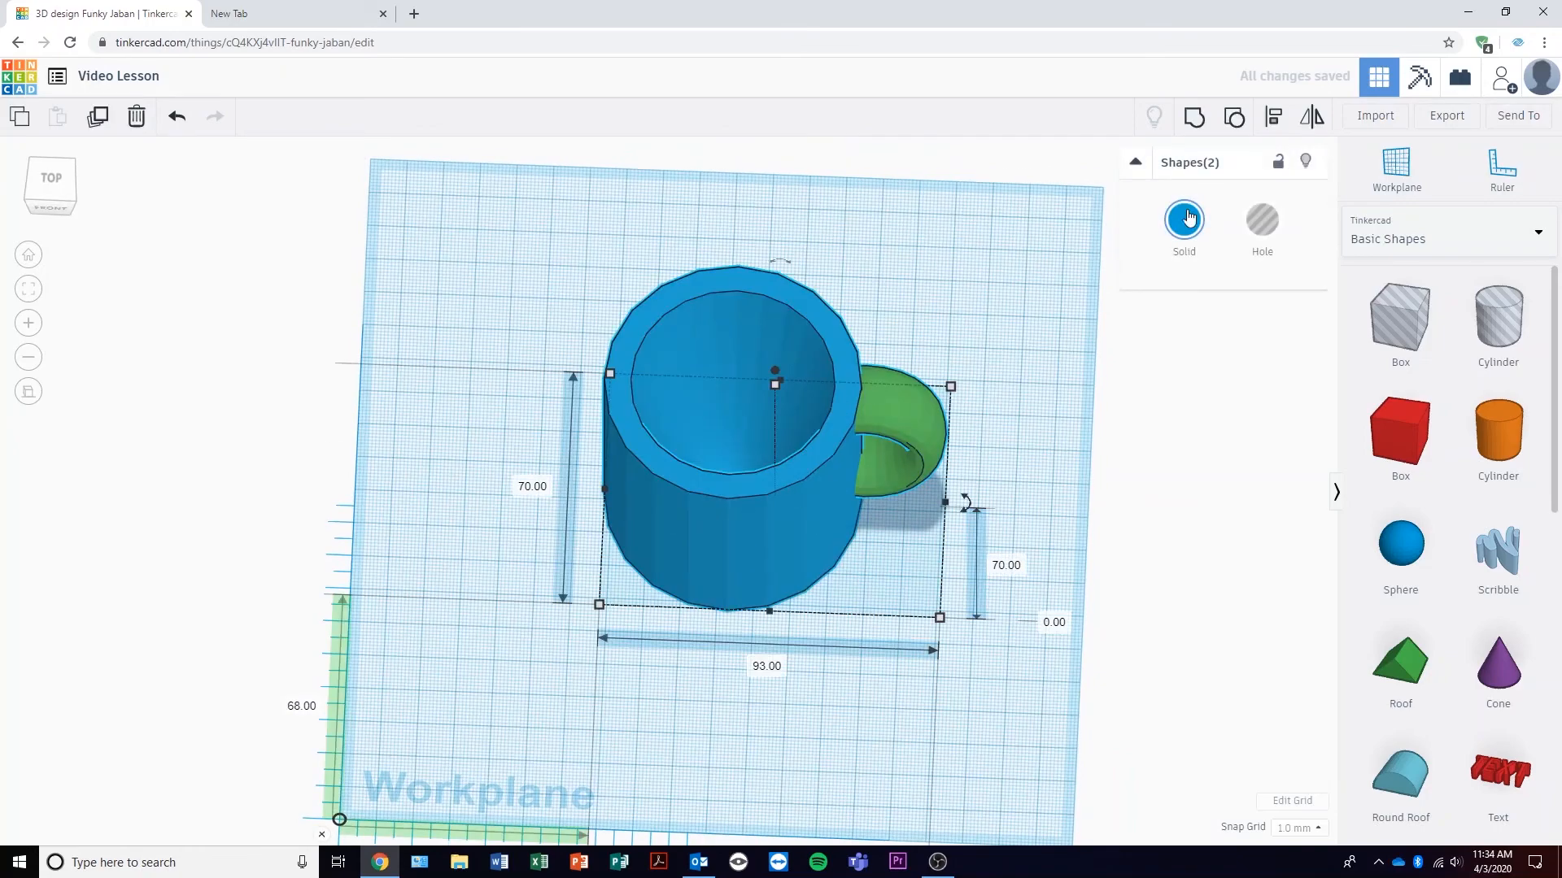
{"action": "left_click", "coordinate": [1196, 122]}
{"action": "left_click", "coordinate": [1071, 534]}
{"action": "right_click_drag", "start_coordinate": [1091, 516], "coordinate": [770, 512]}
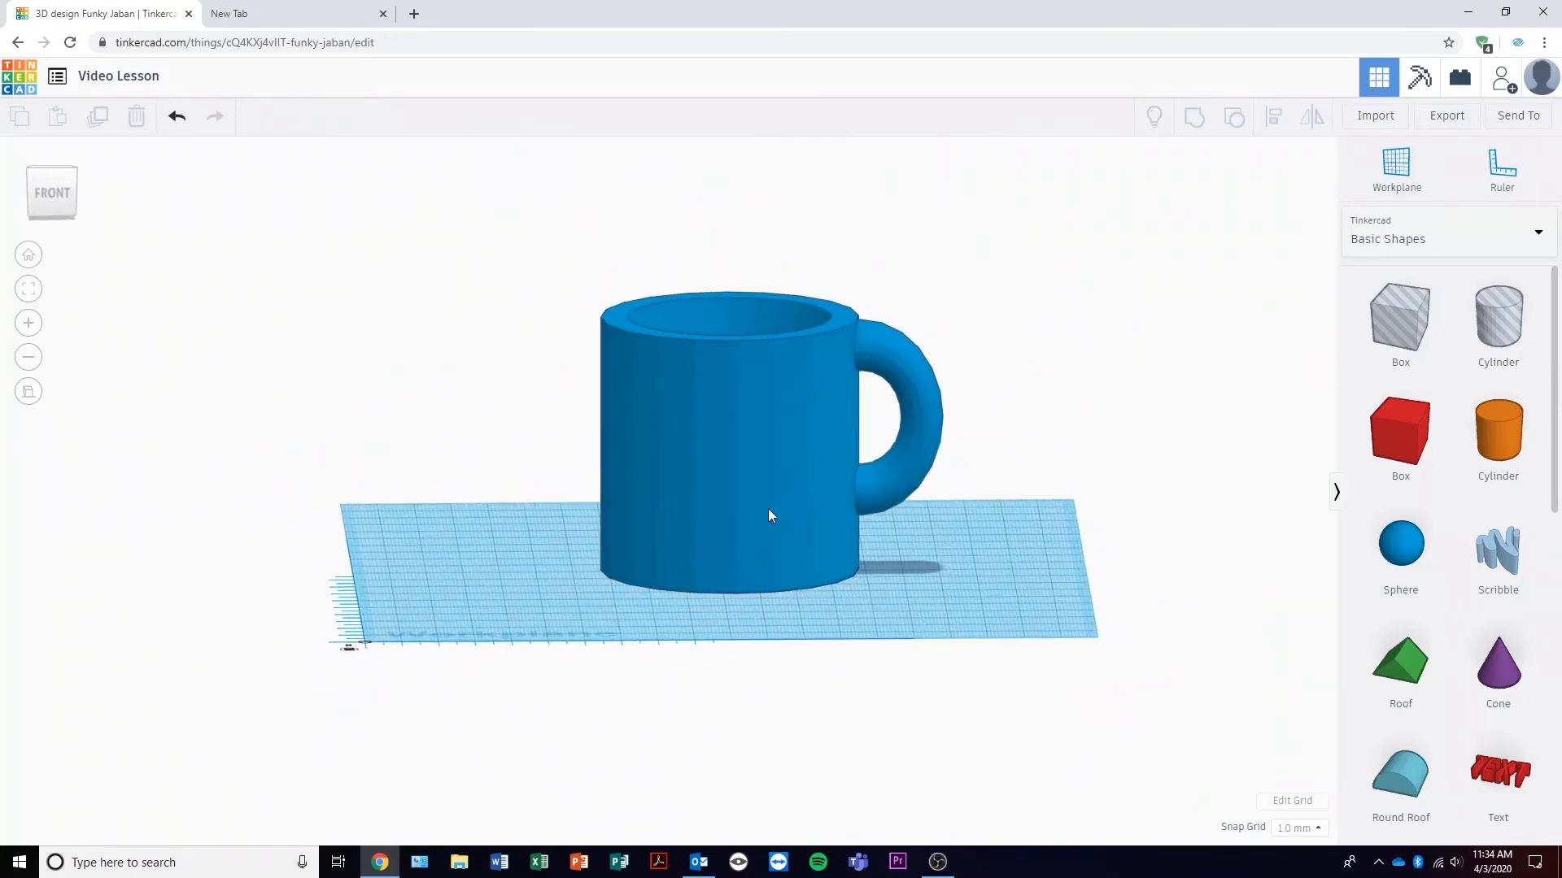
{"action": "left_click", "coordinate": [28, 394]}
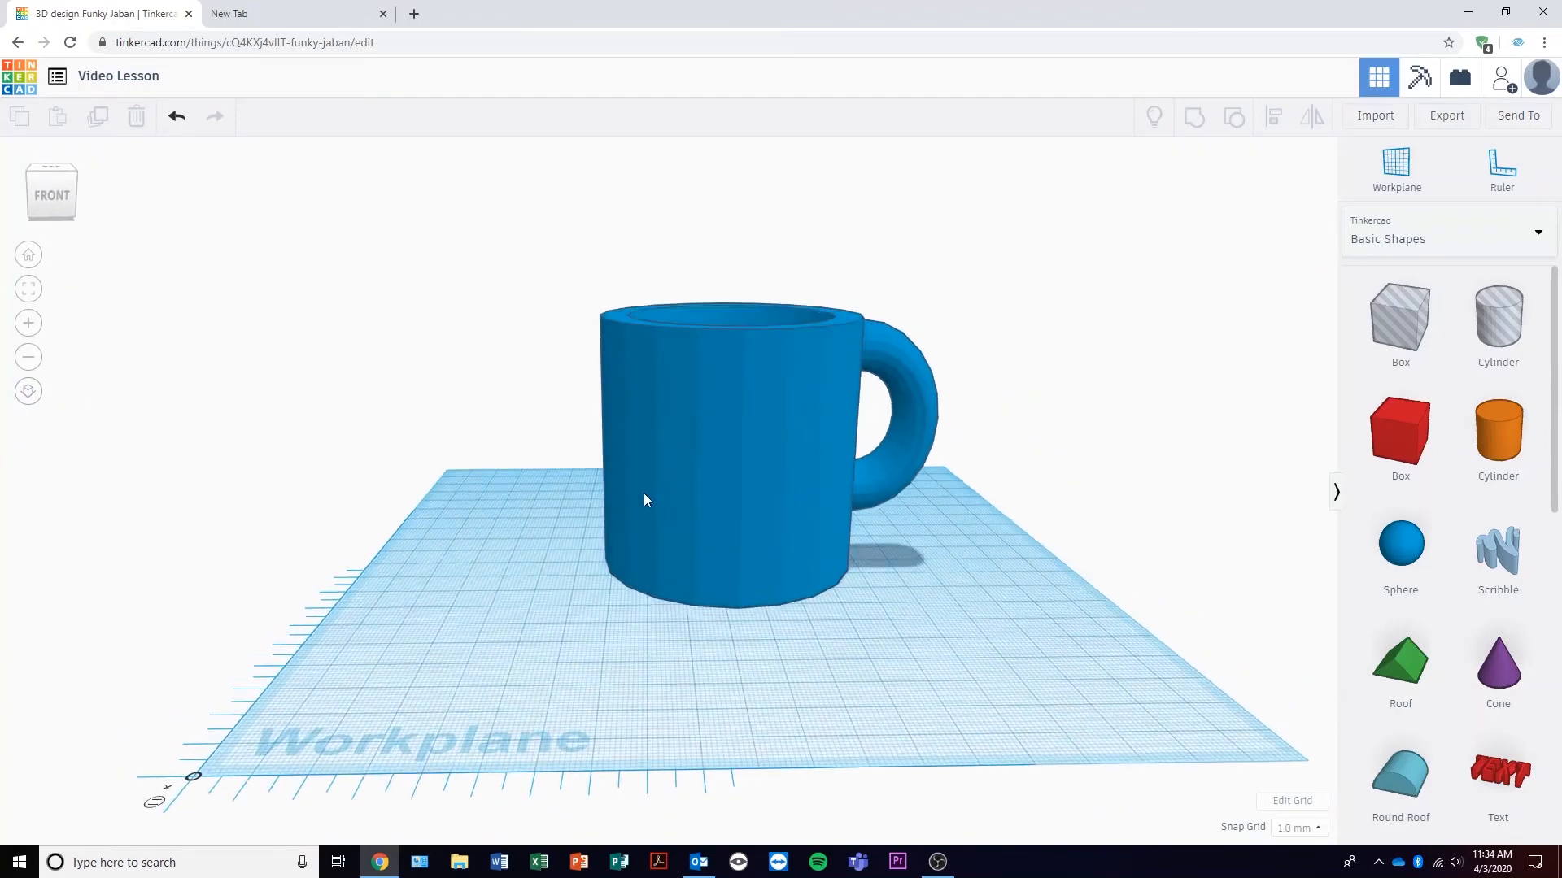
Add a text shape in front of the mug with a height of about 12.16 and a bevel of about 0.19.
{"action": "left_click_drag", "start_coordinate": [1501, 779], "coordinate": [708, 688]}
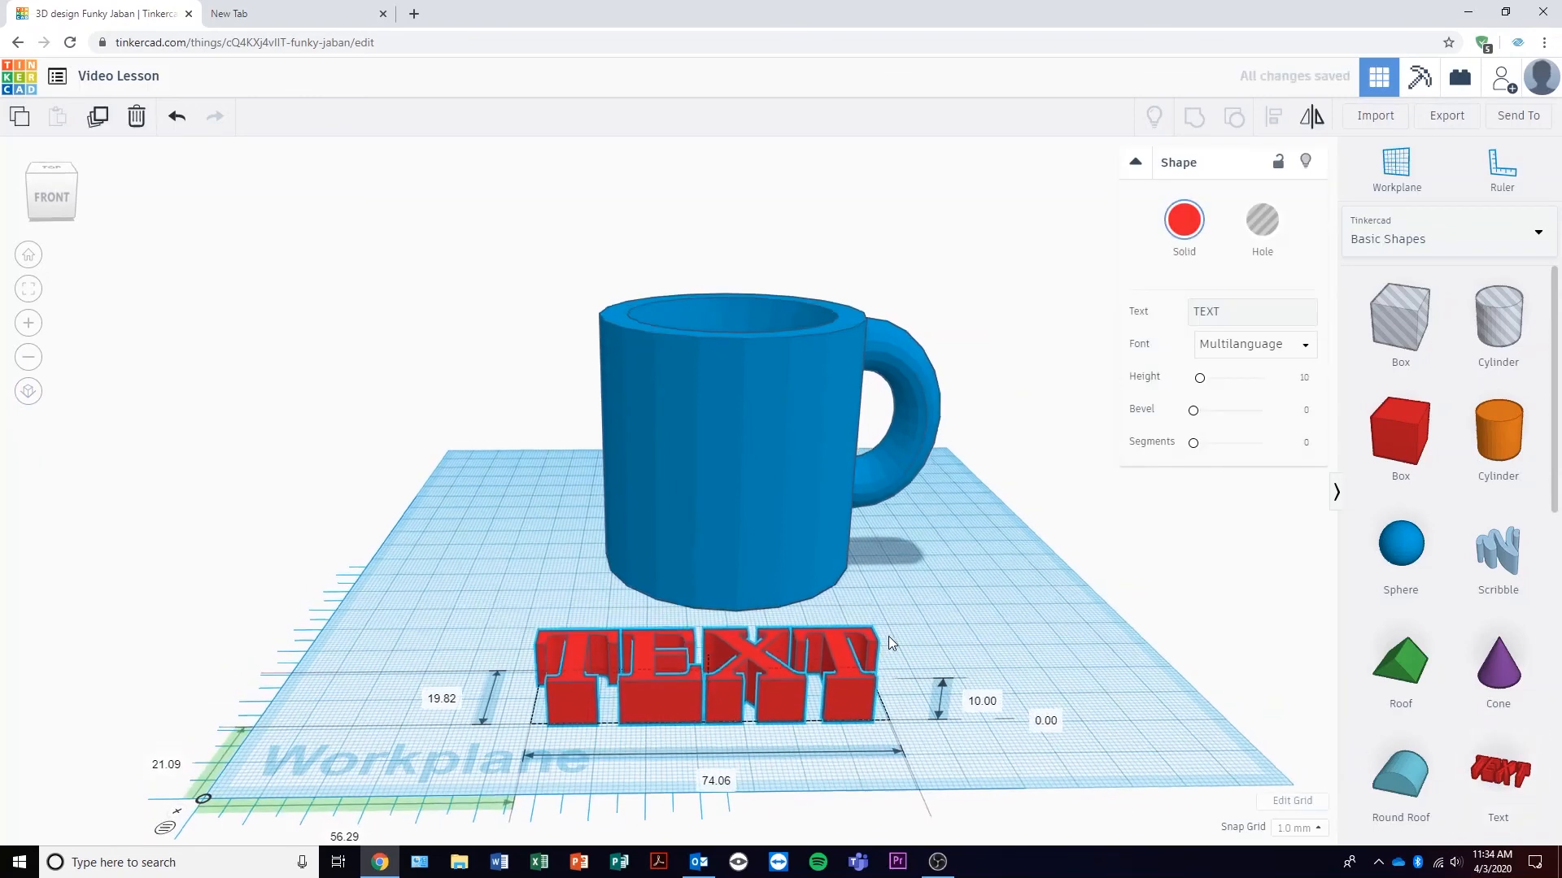
{"action": "right_click_drag", "start_coordinate": [889, 628], "coordinate": [895, 684]}
{"action": "left_click_drag", "start_coordinate": [1201, 379], "coordinate": [1201, 415]}
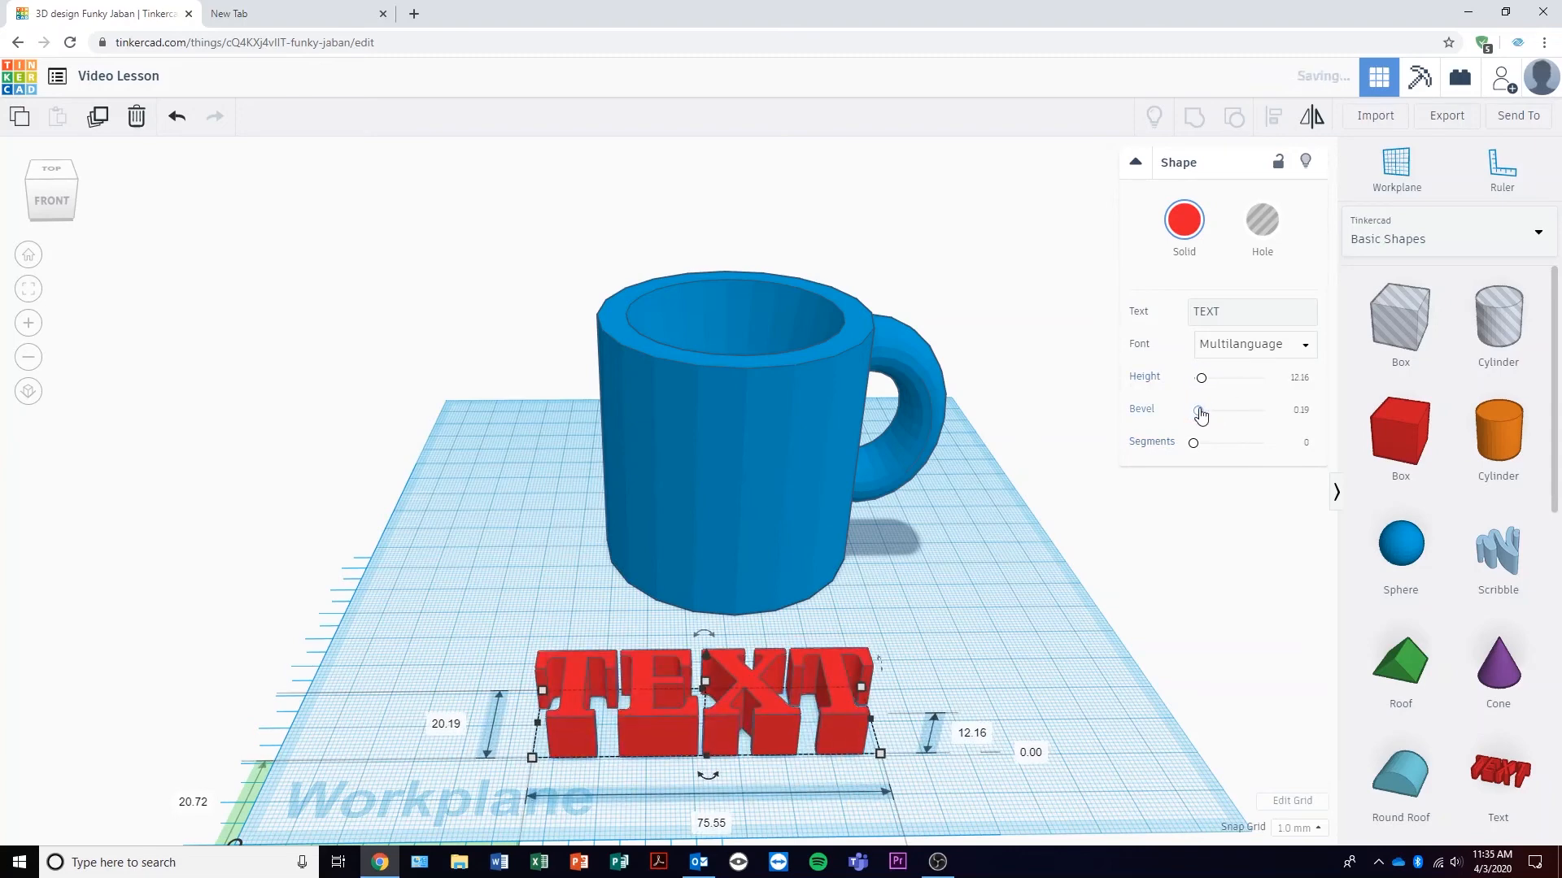
Keep the Multilanguage font and replace the placeholder wording with the person's first name.
{"action": "right_click_drag", "start_coordinate": [1085, 431], "coordinate": [1087, 456]}
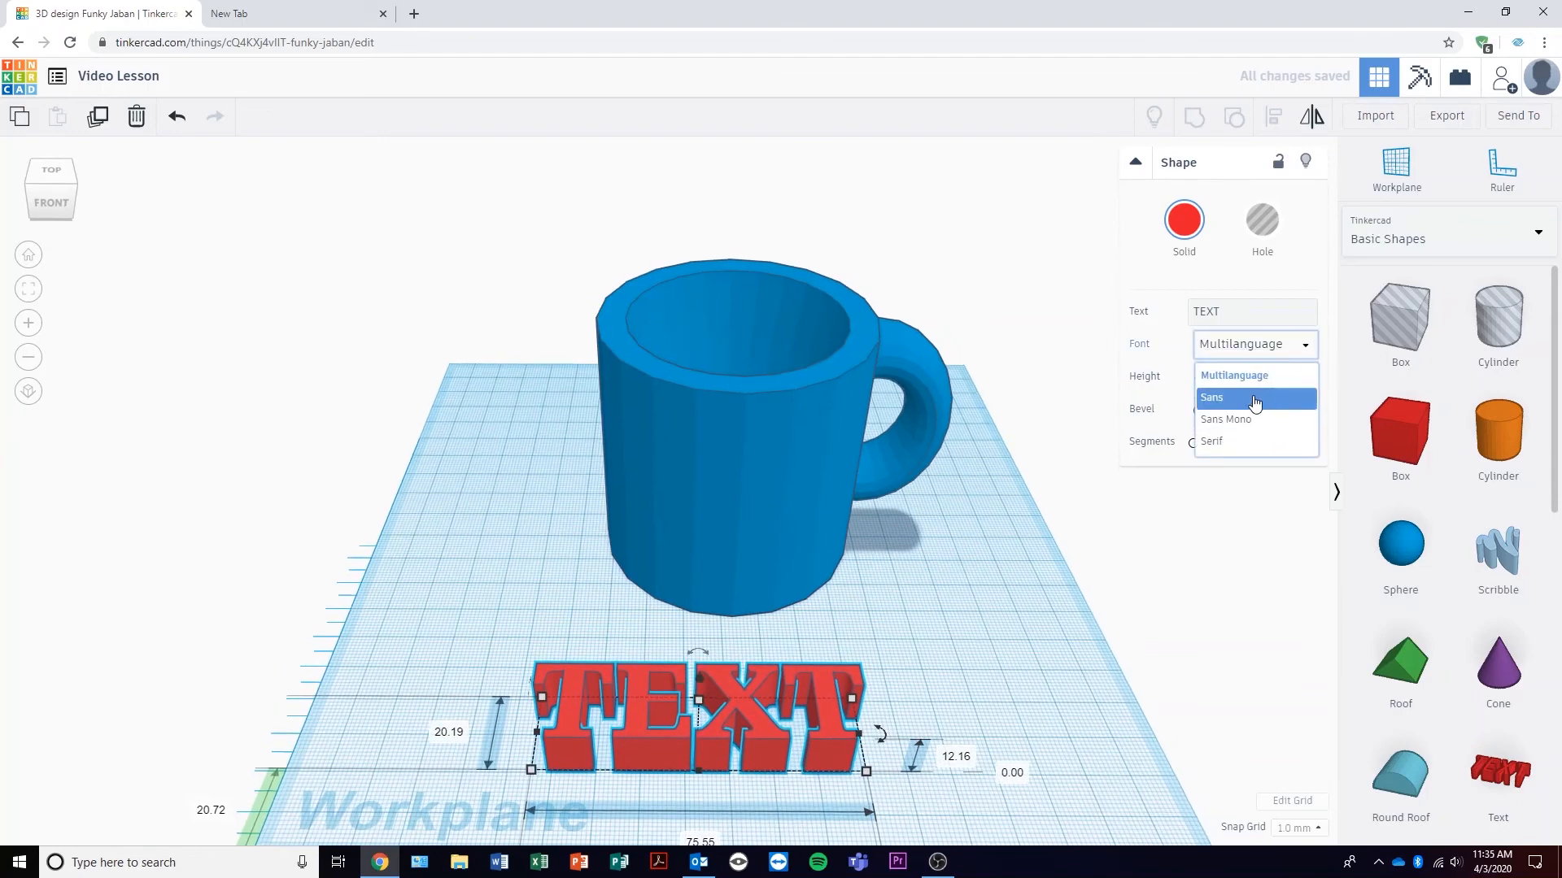
{"action": "left_click", "coordinate": [1253, 372]}
{"action": "left_click", "coordinate": [1229, 309]}
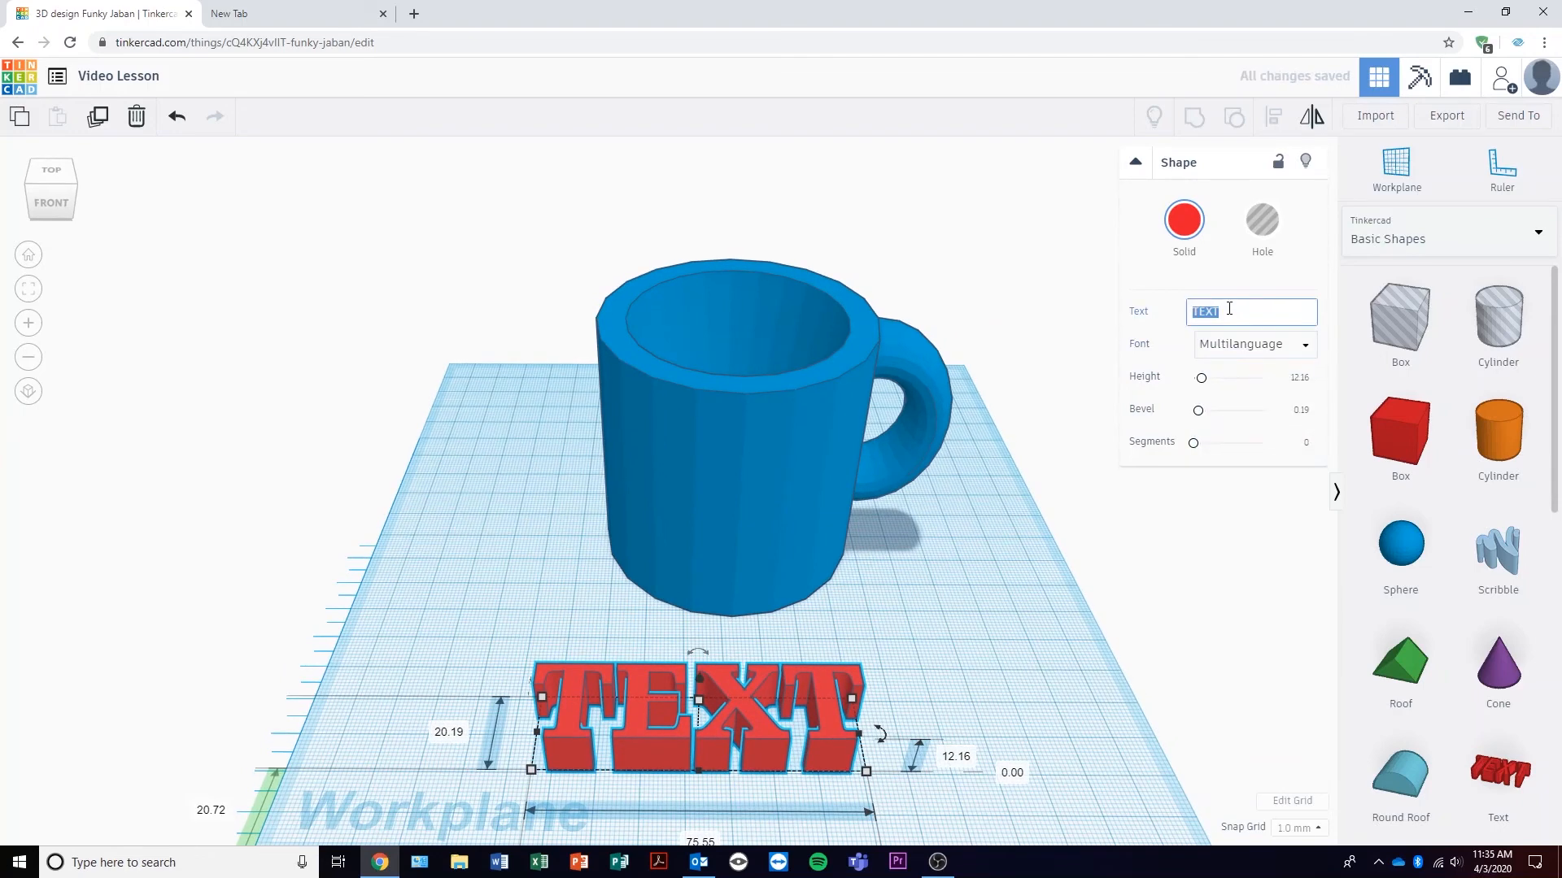
{"action": "type", "text": "James"}
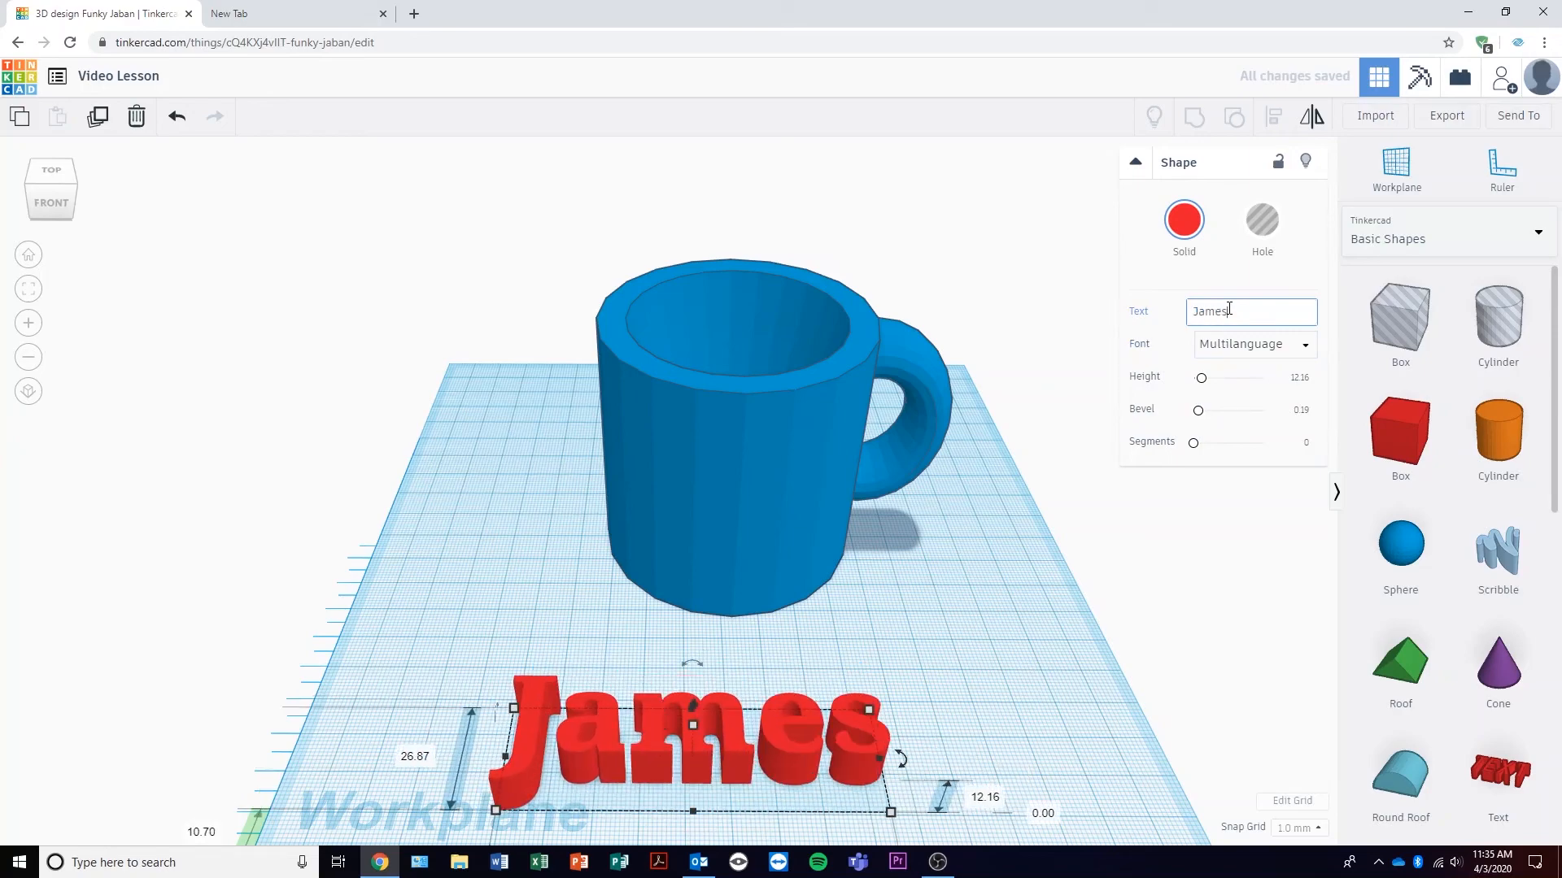
Rotate the name text upright and resize it proportionally to suit the front of the mug.
{"action": "right_click_drag", "start_coordinate": [939, 665], "coordinate": [865, 576]}
{"action": "left_click_drag", "start_coordinate": [944, 515], "coordinate": [1167, 553]}
{"action": "right_click_drag", "start_coordinate": [1057, 652], "coordinate": [617, 776]}
{"action": "left_click_drag", "start_coordinate": [592, 762], "coordinate": [768, 325], "text": "shift"}
{"action": "right_click_drag", "start_coordinate": [760, 530], "coordinate": [920, 569]}
{"action": "left_click", "coordinate": [748, 640]}
{"action": "right_click_drag", "start_coordinate": [749, 640], "coordinate": [744, 459]}
{"action": "left_click", "coordinate": [745, 407]}
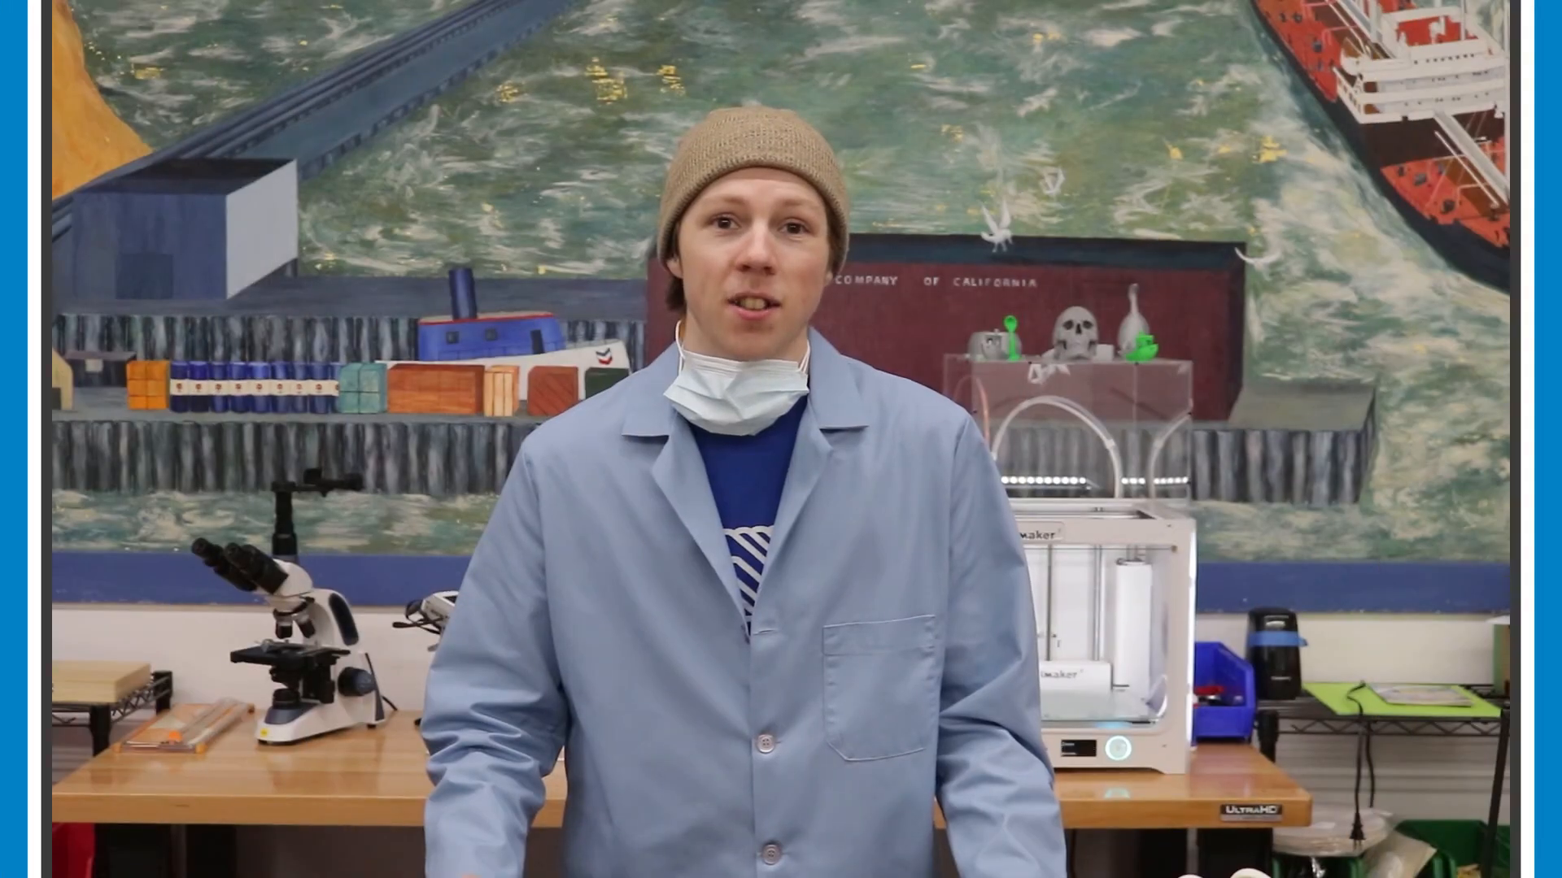